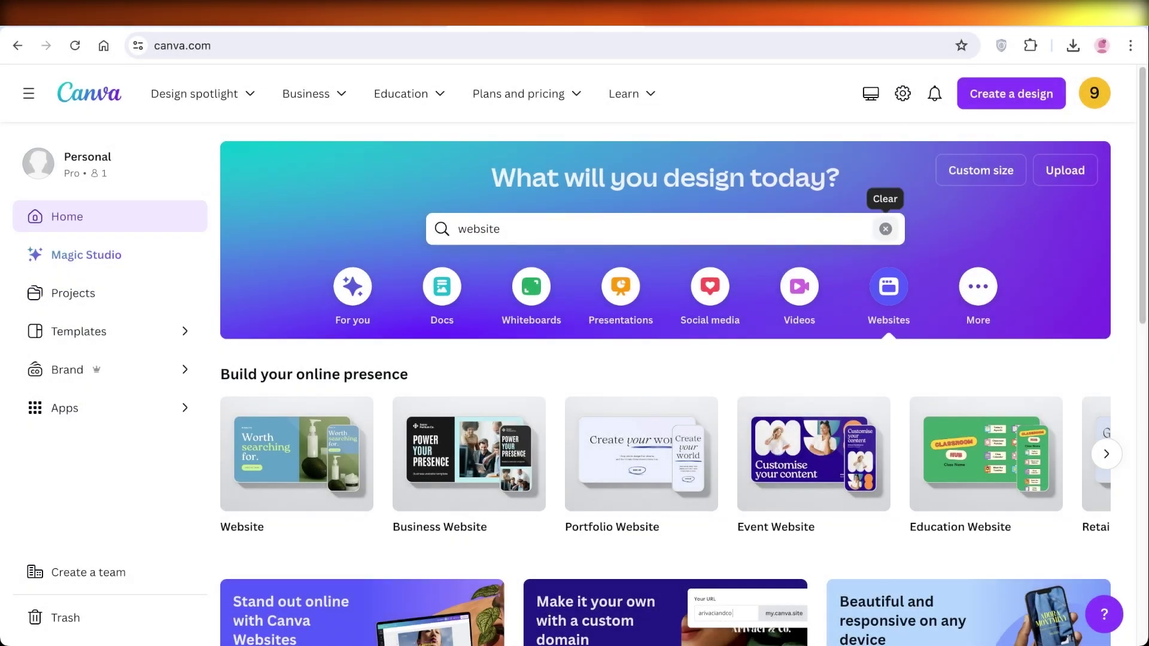
Clear the "website" search on the home page and dismiss the search field
click(885, 228)
key(Escape)
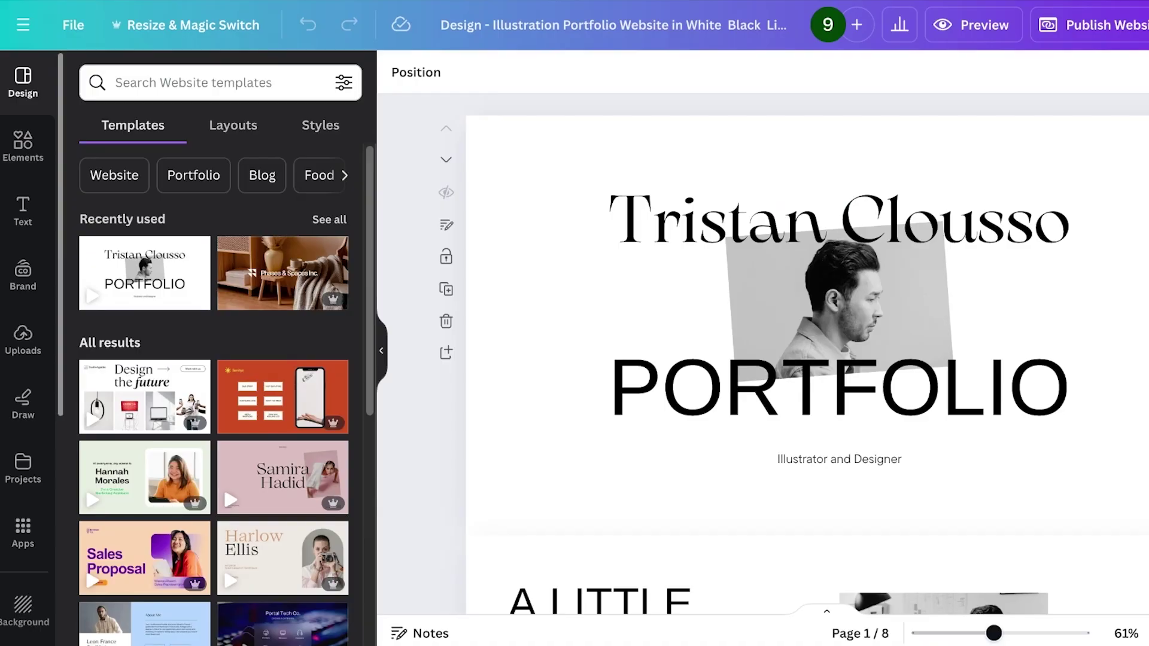
Look through the first pages of the illustration portfolio website template, from the title page to the experience section
scroll(806, 354, down, 10)
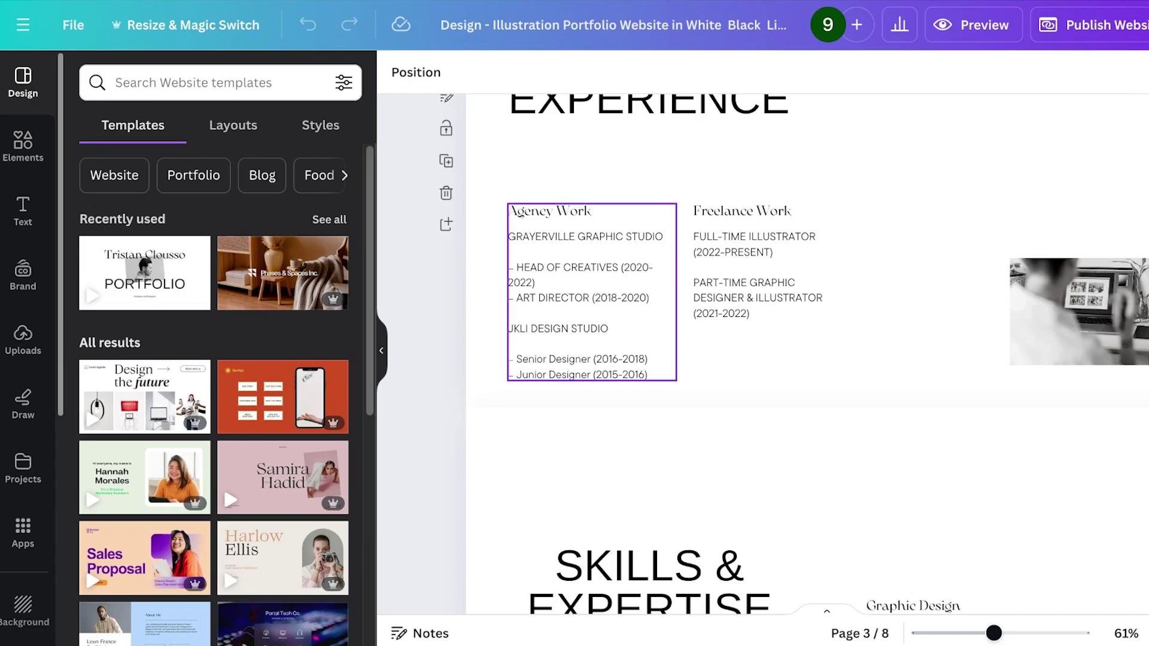
scroll(806, 355, up, 10)
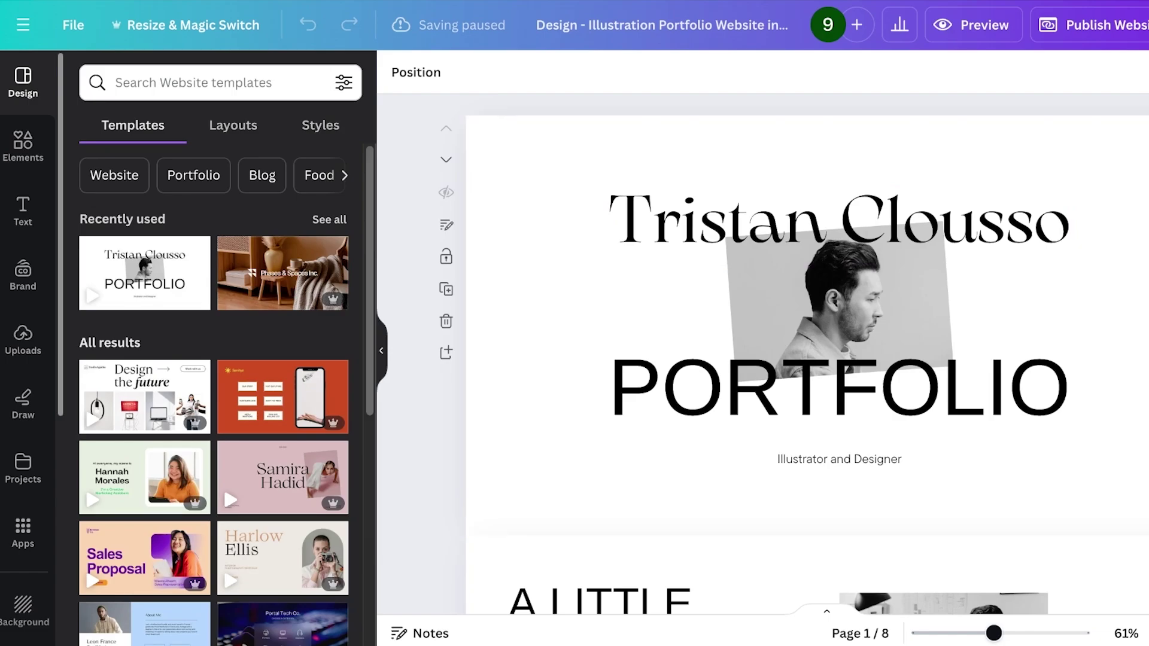
scroll(763, 353, down, 3)
scroll(763, 353, down, 3)
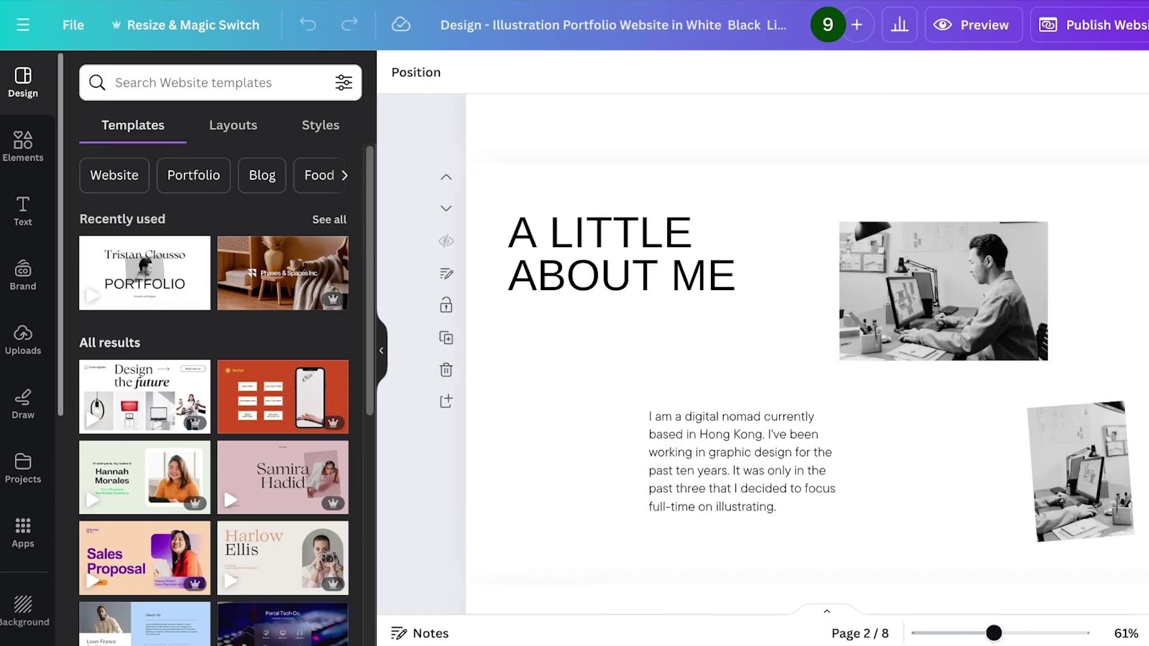
scroll(763, 353, up, 3)
scroll(763, 353, up, 3)
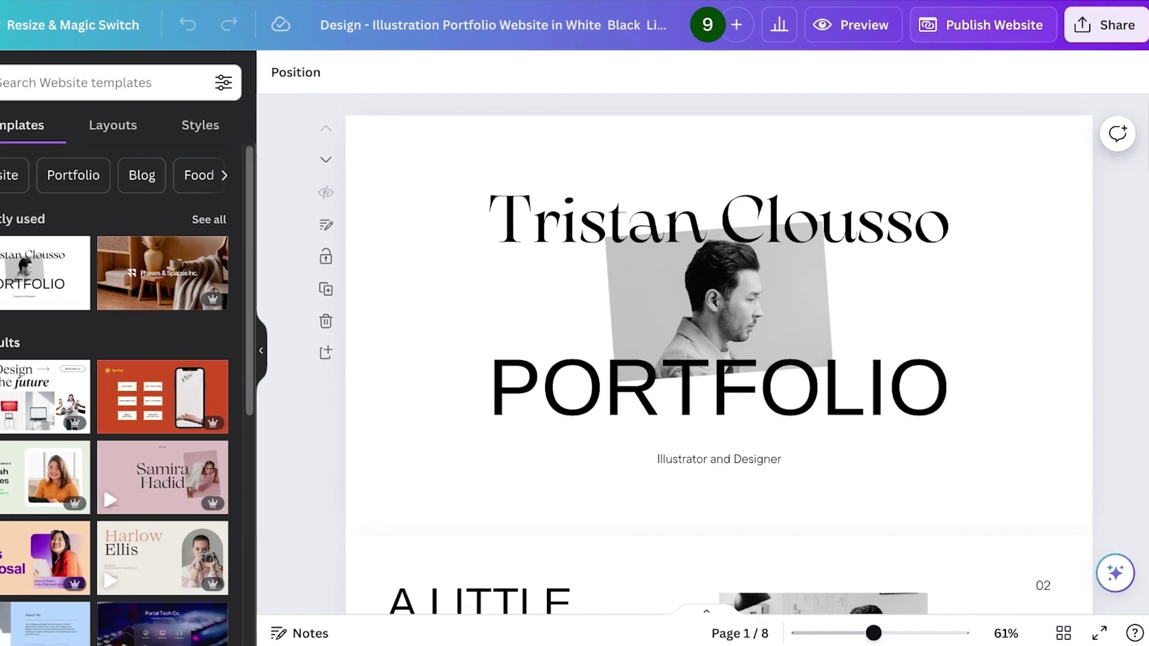
Open the website publishing options and review the publish settings, including the advanced settings for password protection, search visibility and link preview
click(983, 25)
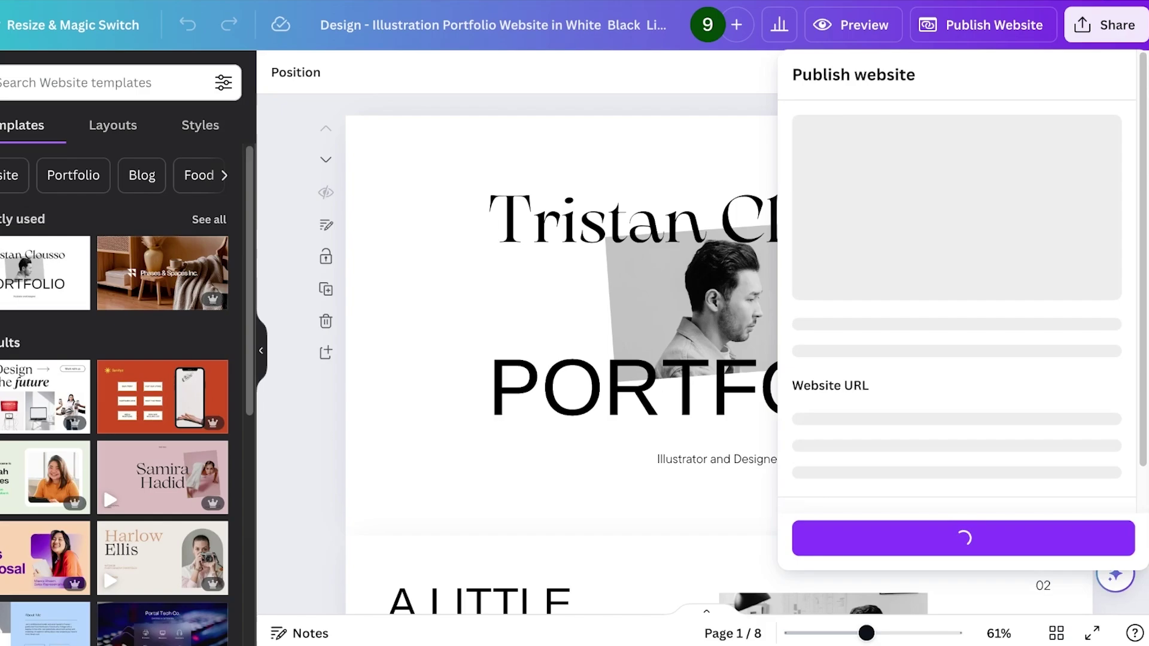
scroll(956, 281, down, 3)
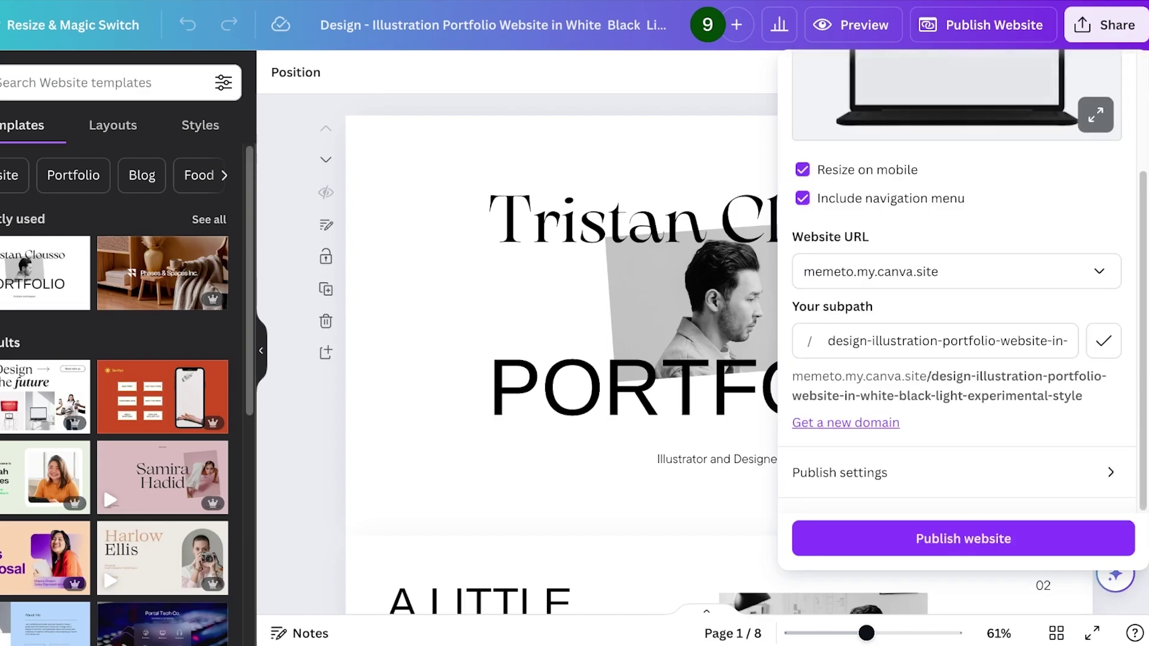
click(956, 472)
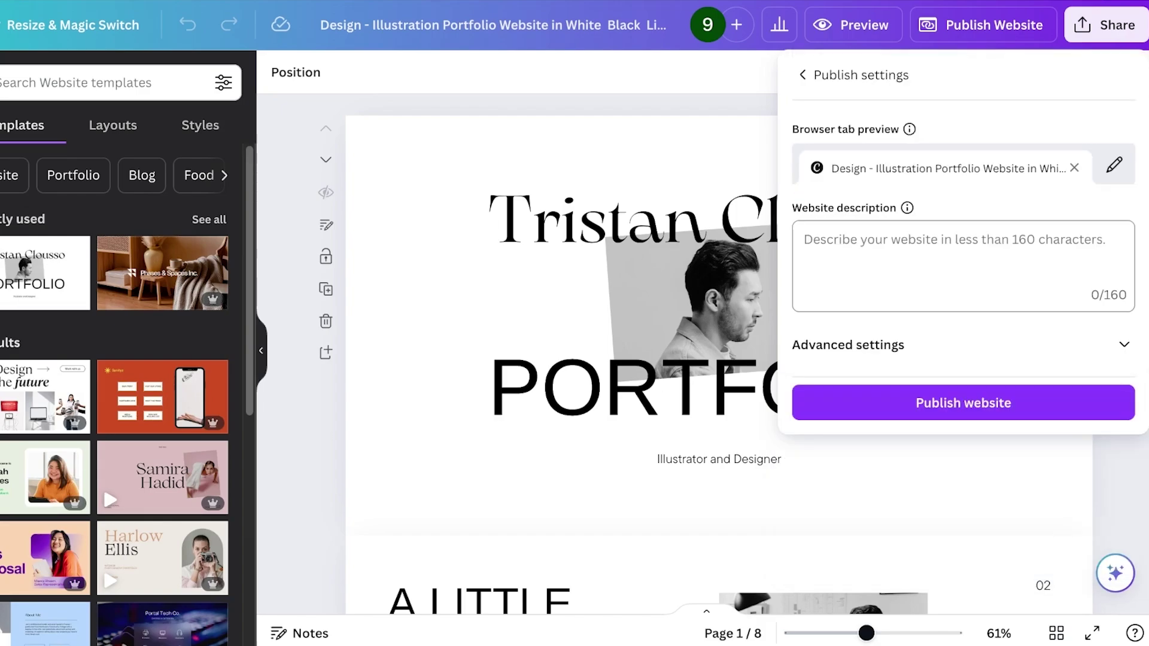
click(958, 344)
scroll(956, 335, down, 1)
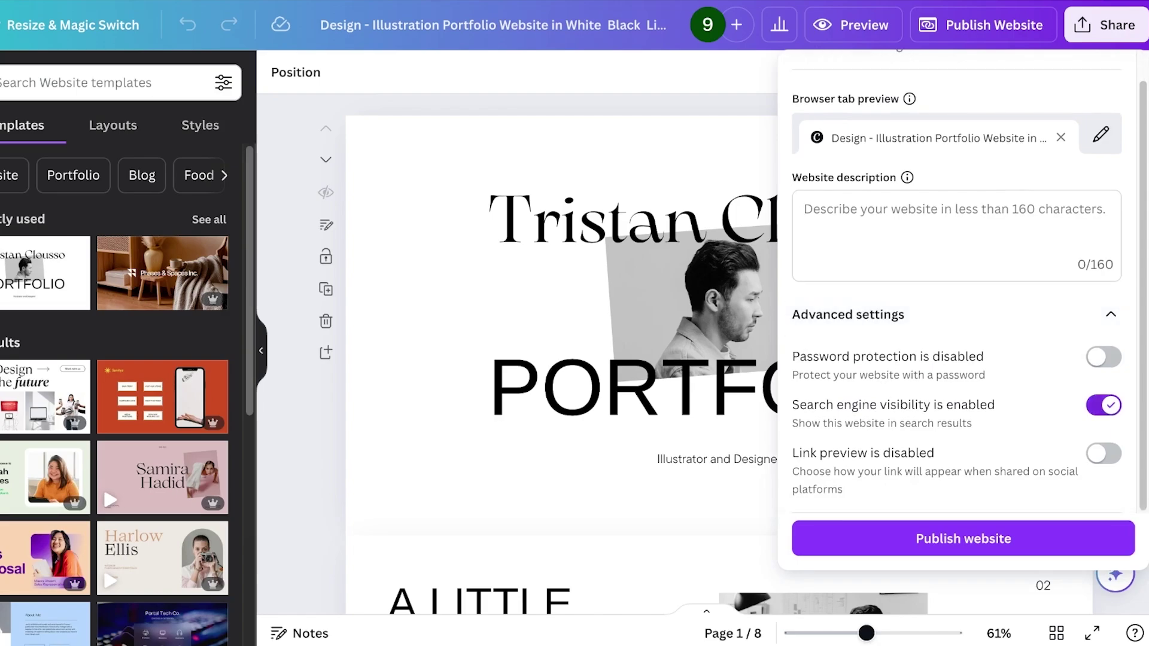
scroll(956, 335, up, 2)
click(802, 75)
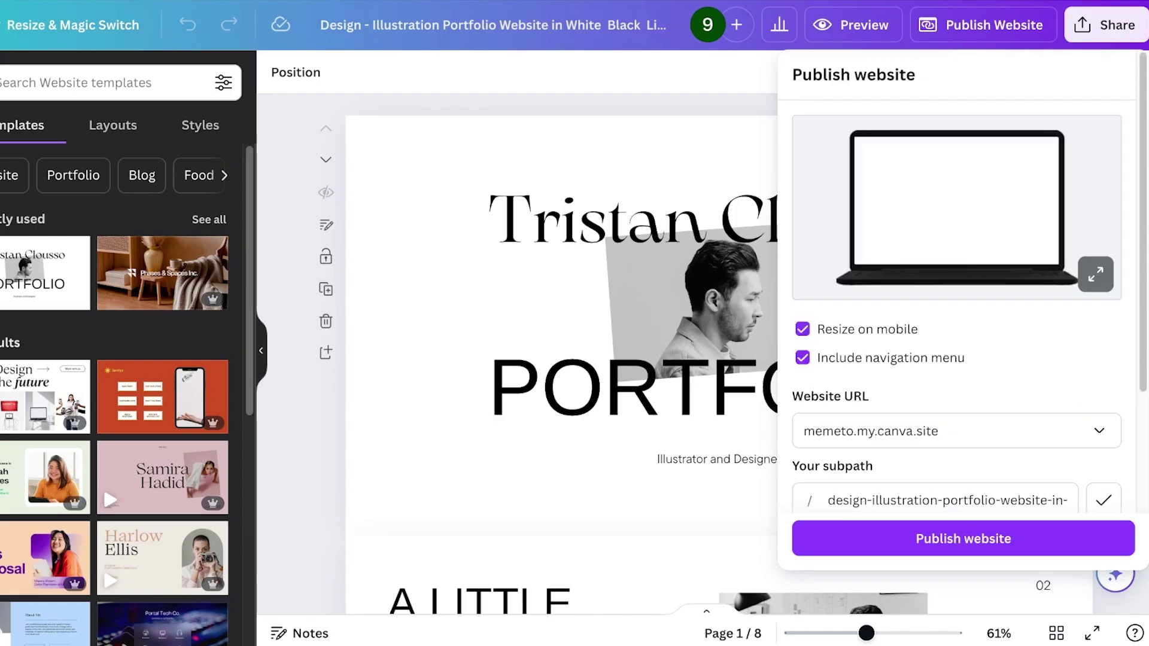
Compare the website preview with and without the navigation menu, leaving the menu included
scroll(956, 311, down, 3)
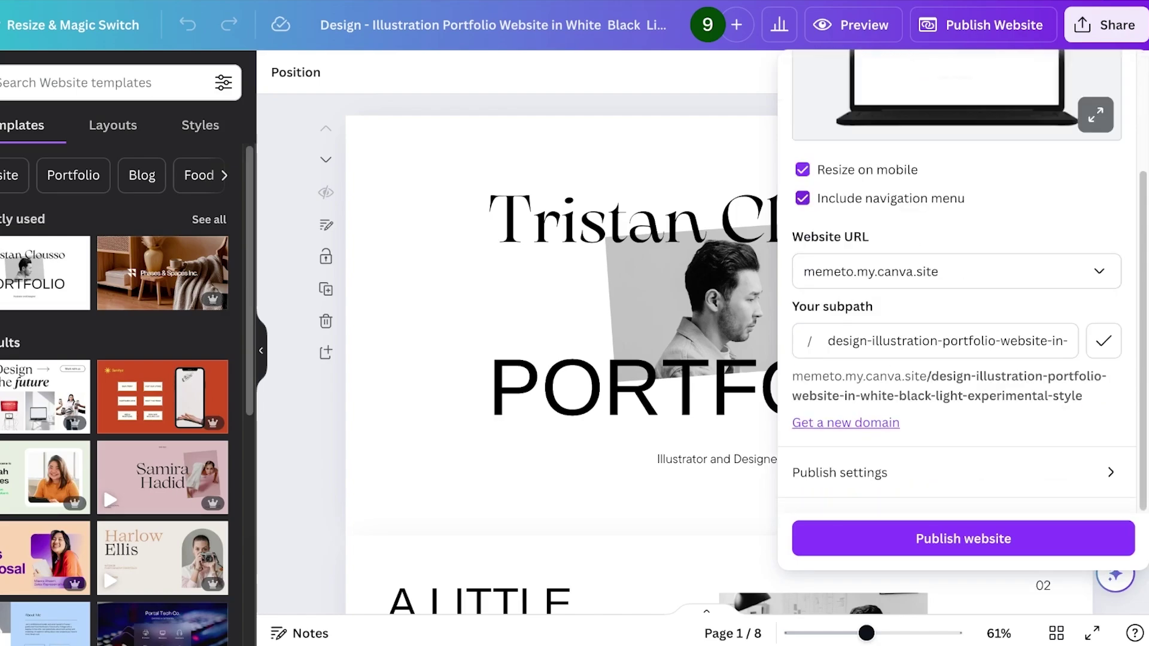
click(801, 198)
click(802, 198)
scroll(957, 300, up, 3)
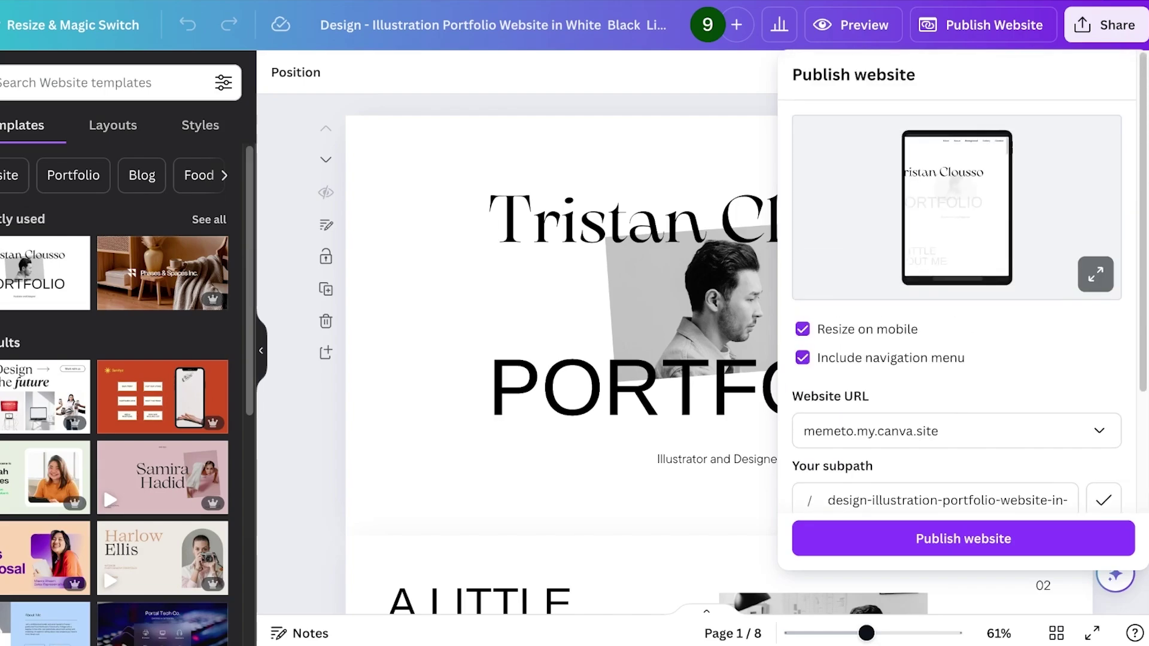
click(803, 357)
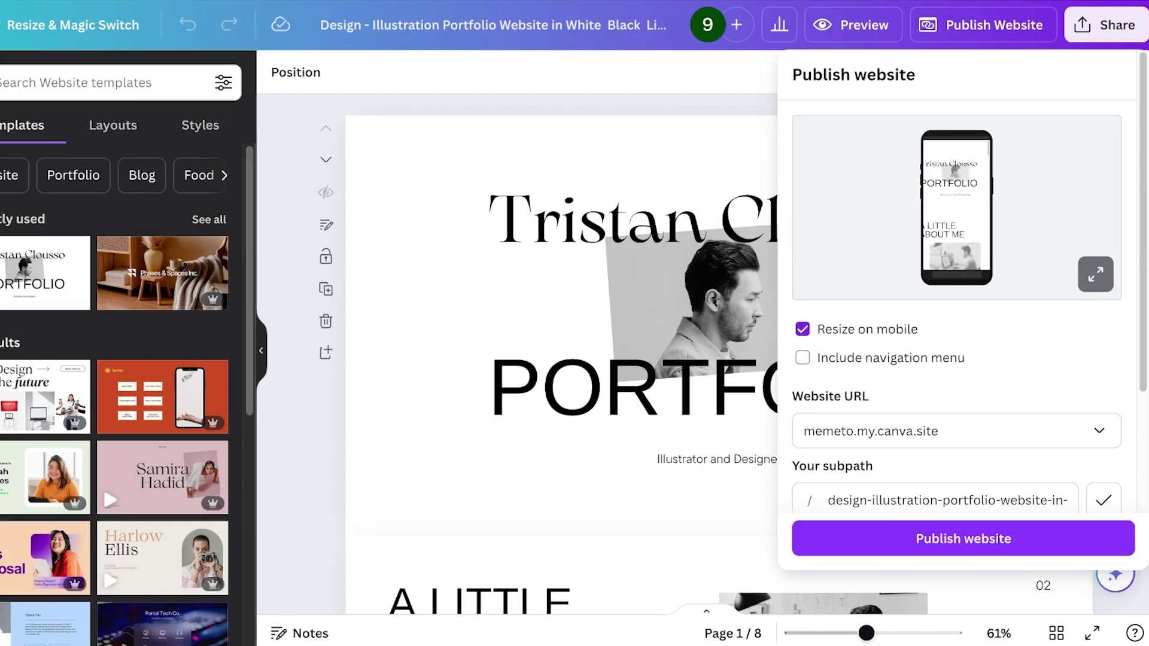
click(802, 357)
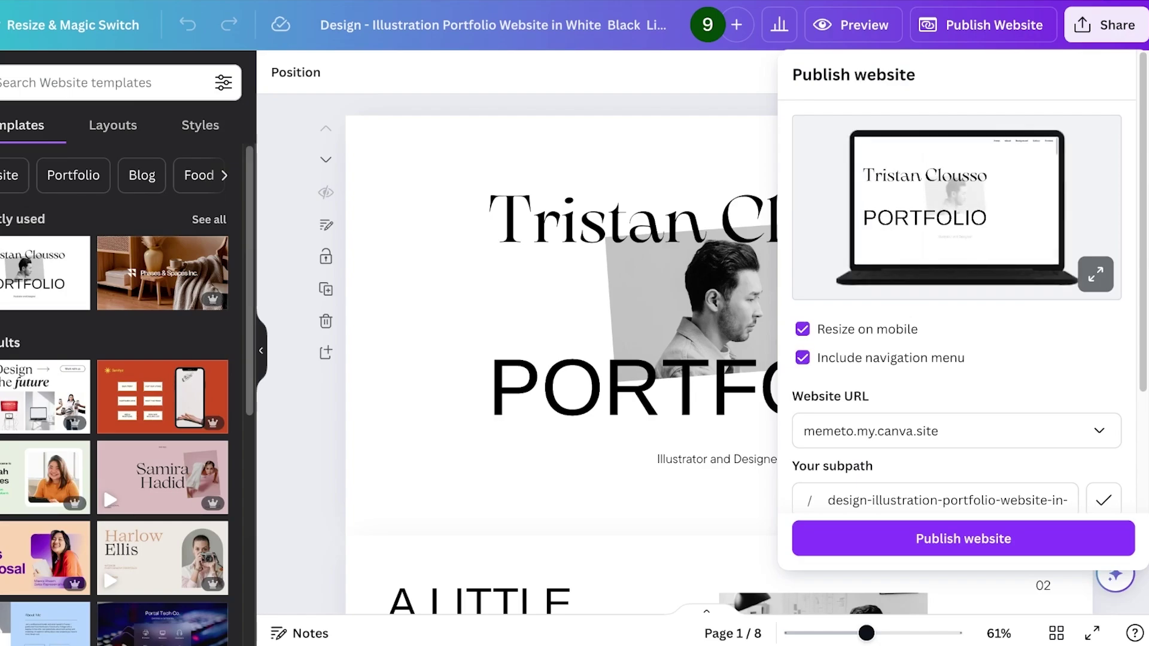
Publish the website to memeto.my.canva.site with Resize on mobile and Include navigation menu enabled
scroll(957, 299, down, 3)
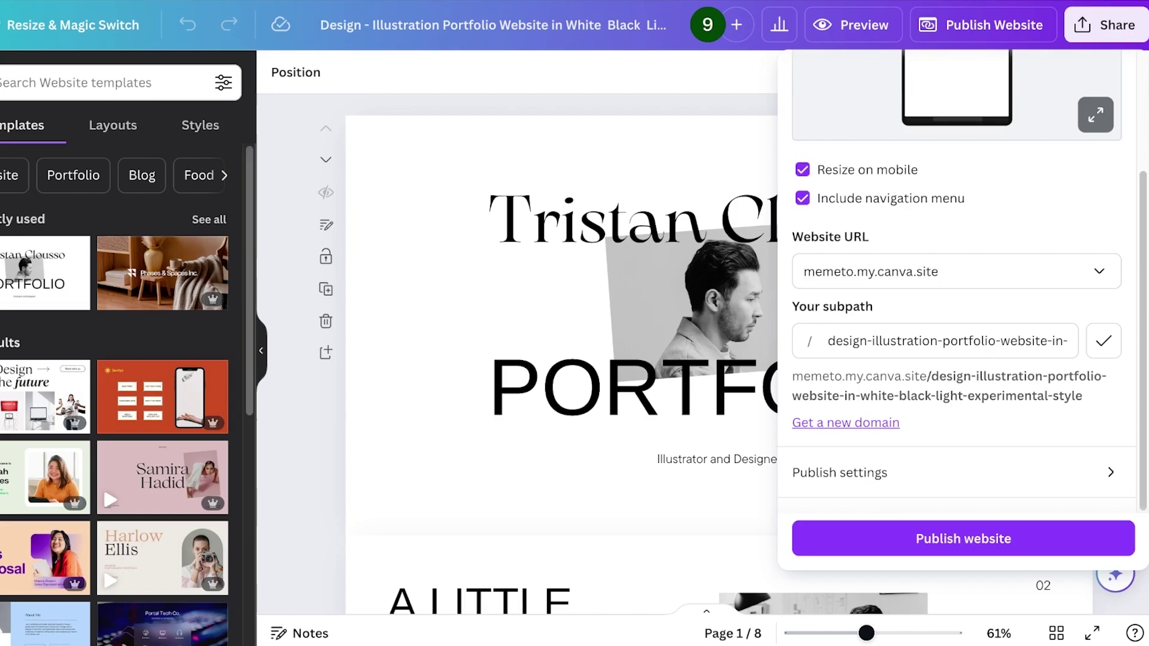
scroll(957, 299, up, 3)
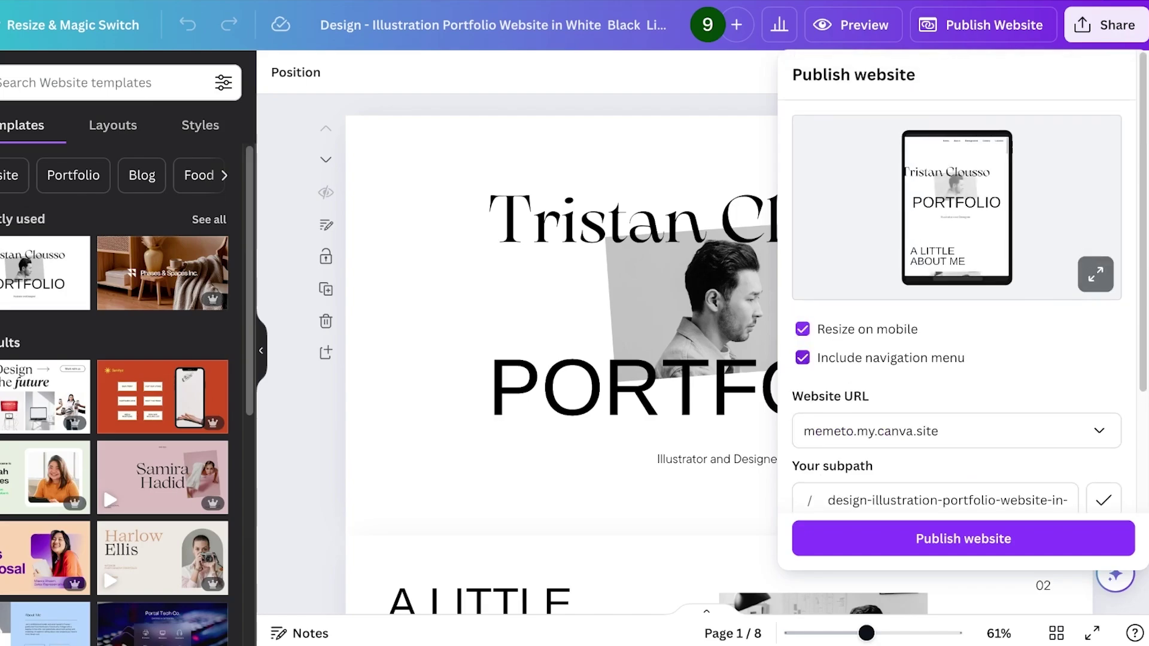
click(957, 537)
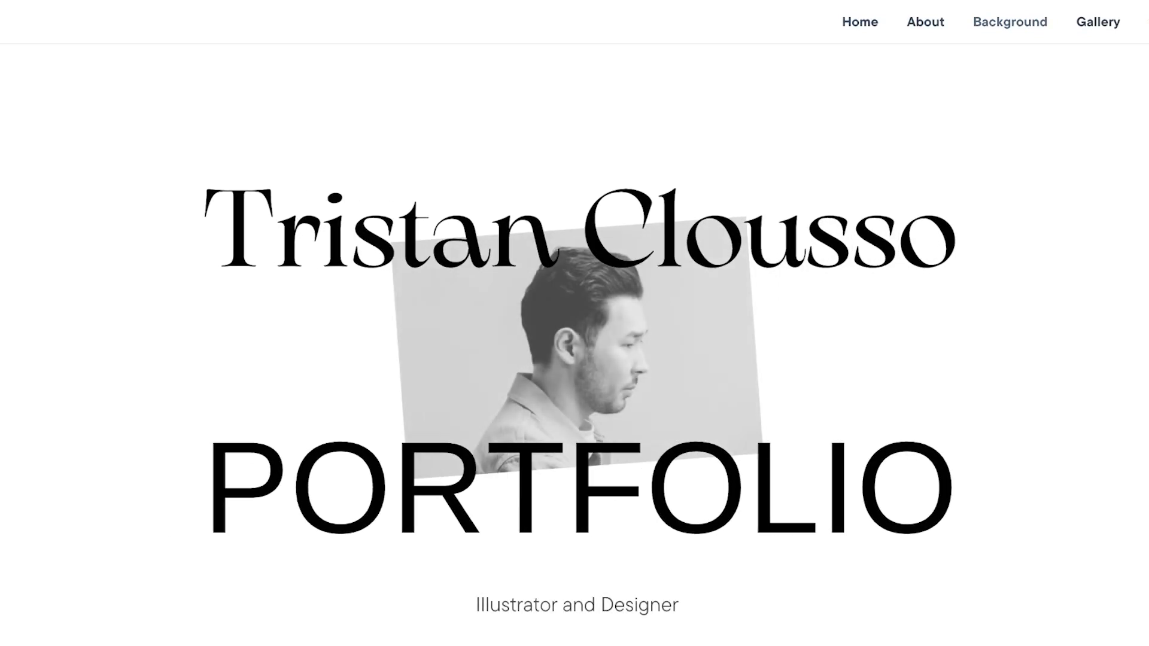
Review the live website from its About section down to the contact section, and dismiss the website-is-live notice
click(925, 21)
scroll(575, 323, down, 10)
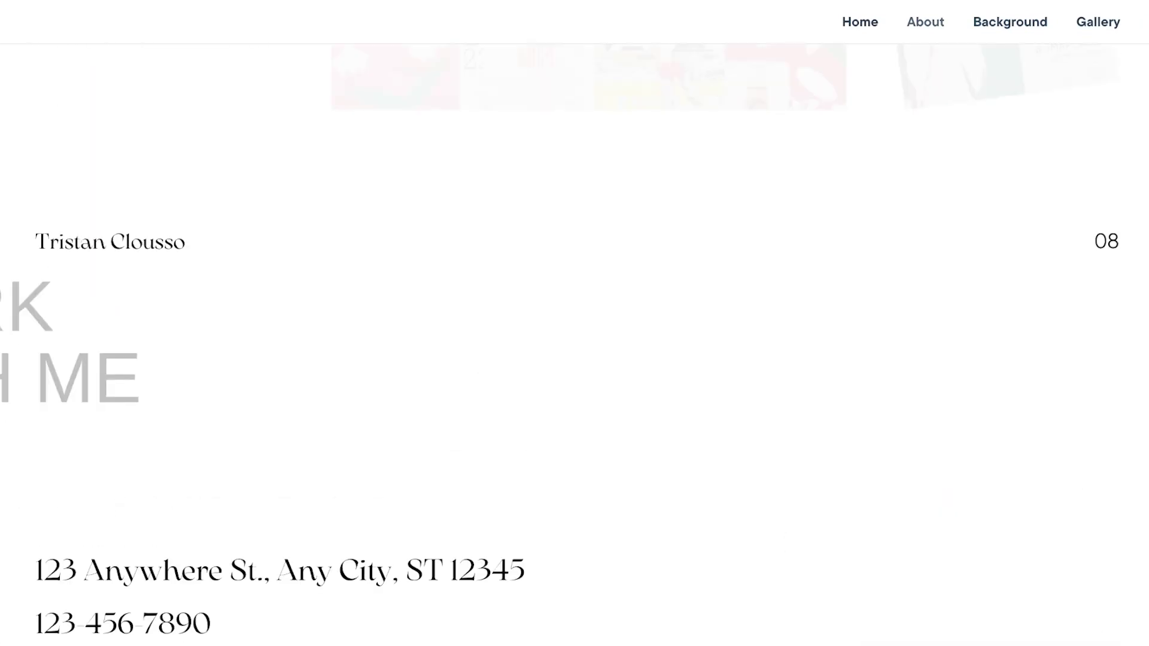
scroll(575, 323, down, 2)
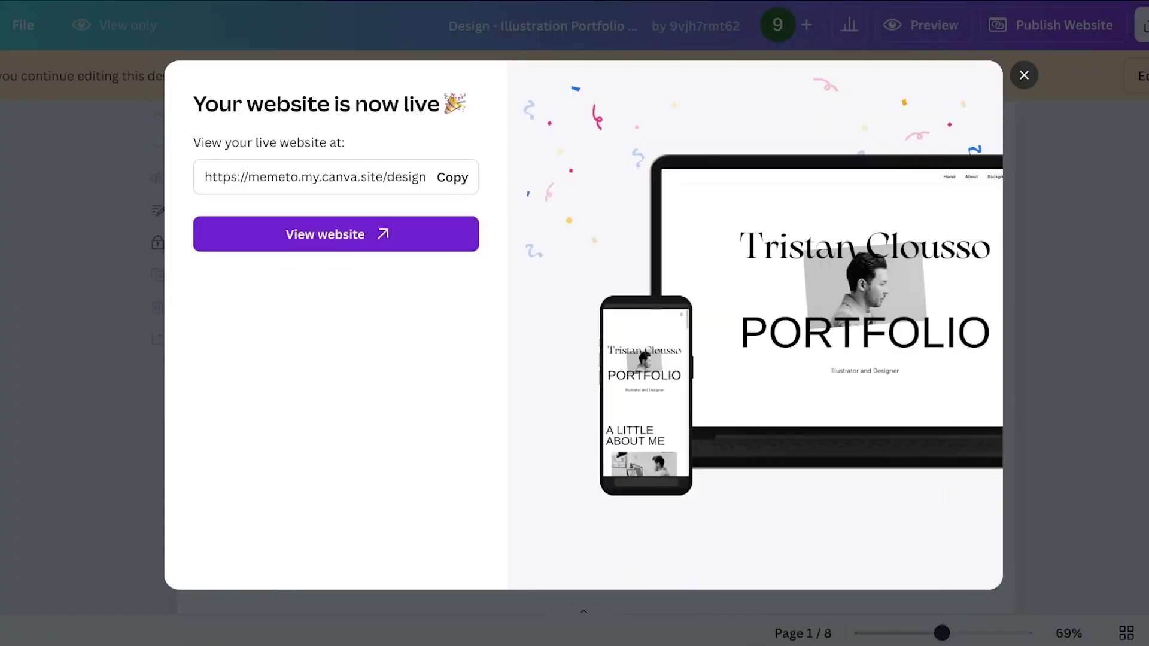
key(Escape)
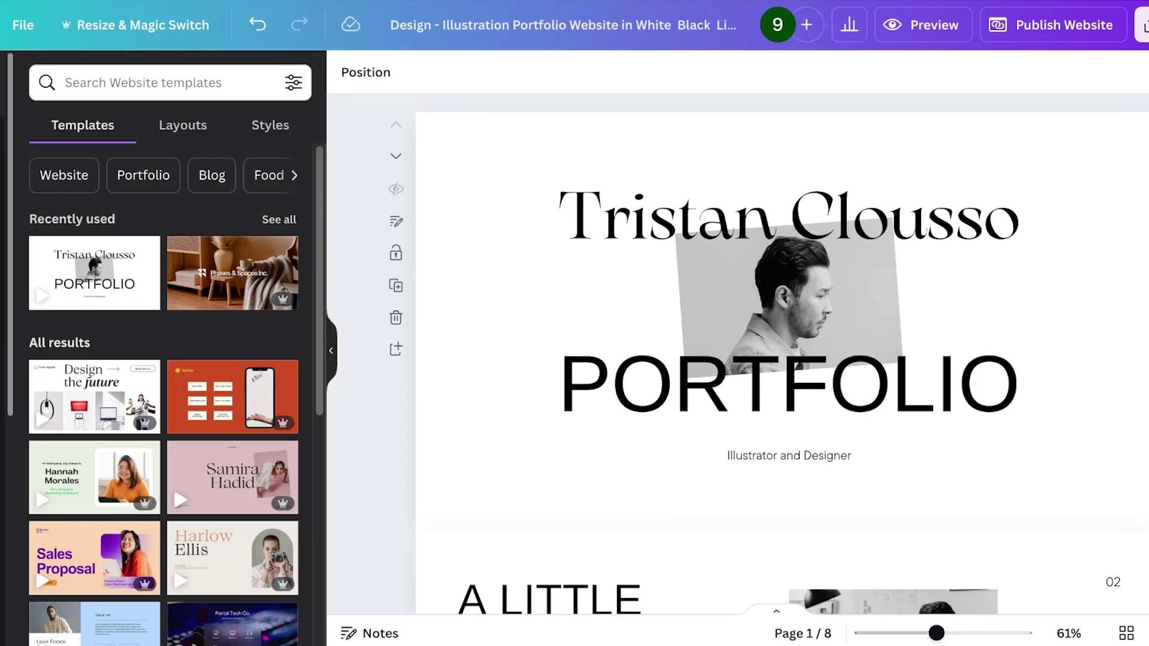
Add a square shape to page 1 and place it in the page's top-left corner
scroll(782, 353, down, 3)
scroll(782, 353, up, 3)
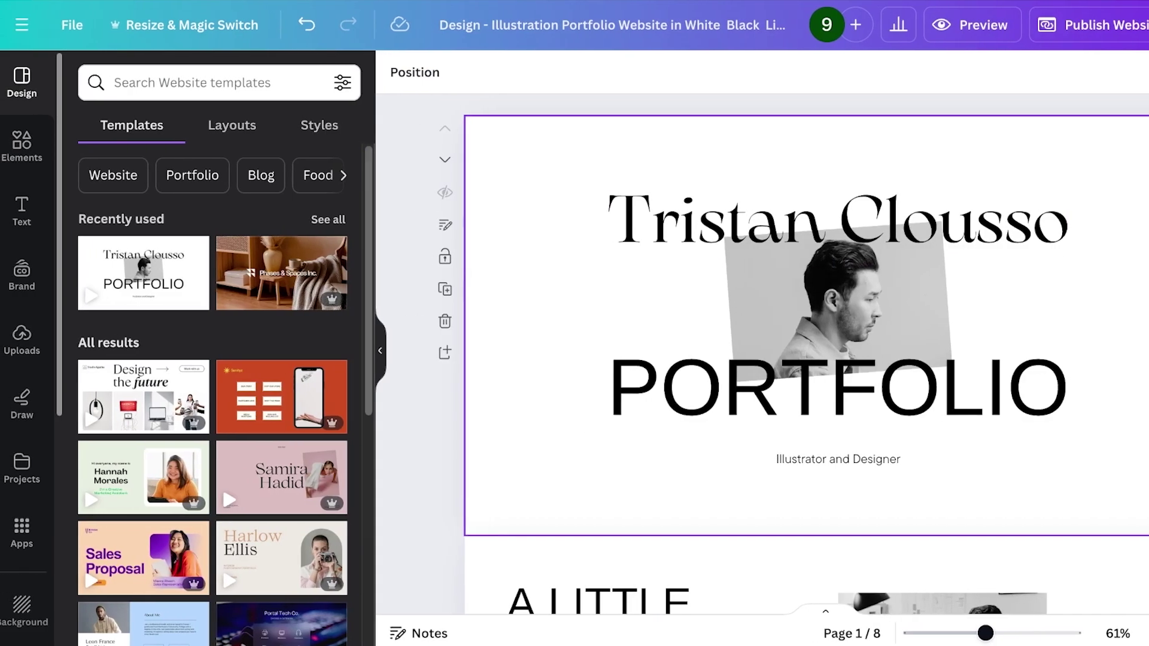
click(21, 146)
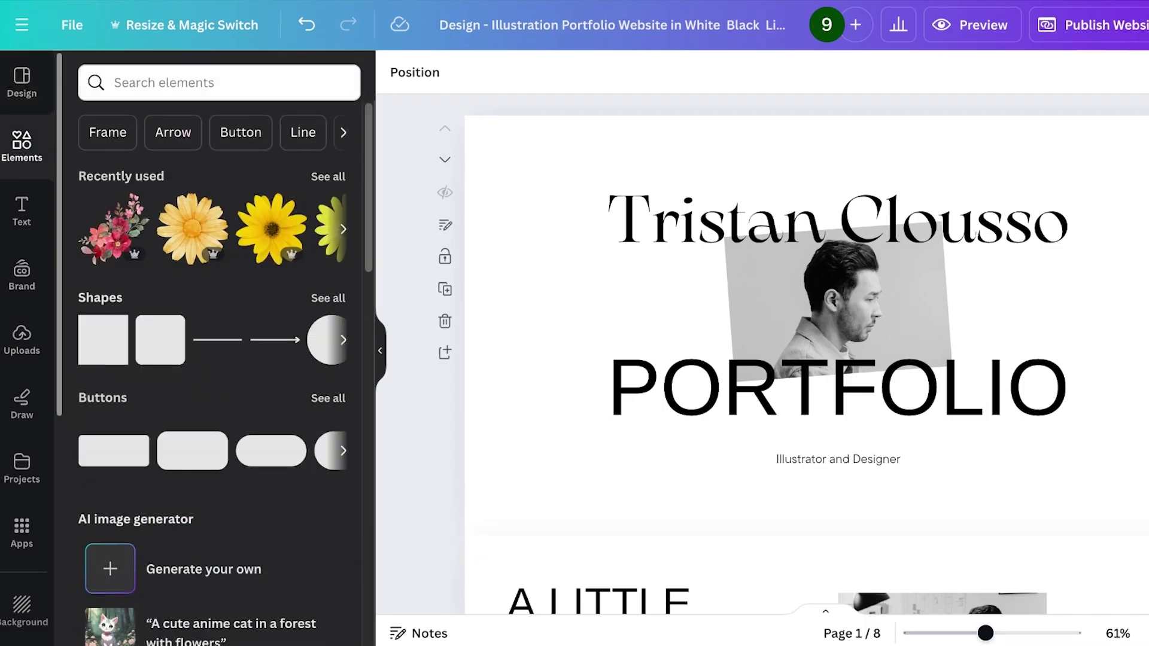
click(327, 297)
click(109, 526)
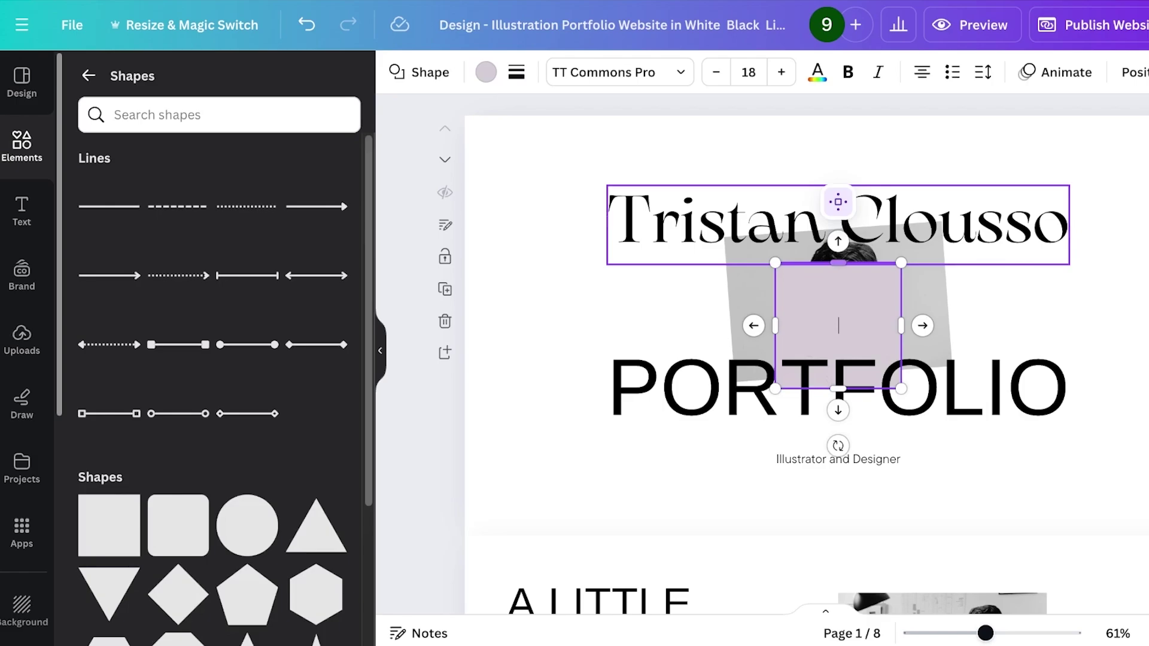
click(598, 336)
drag(837, 325, 528, 179)
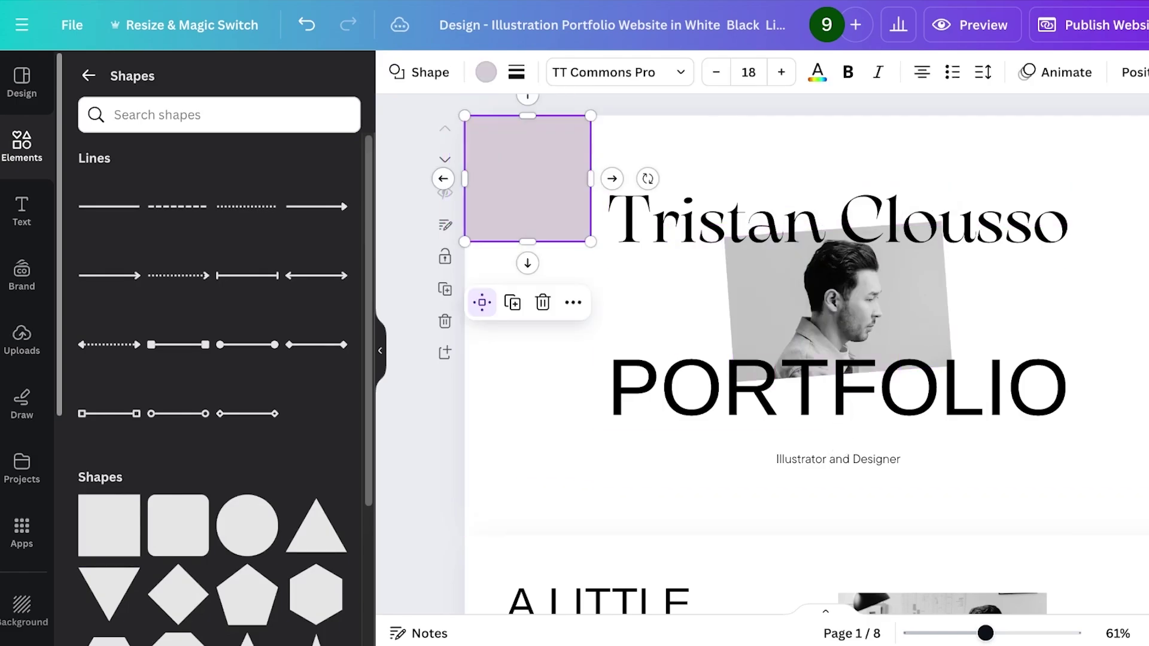
Resize the square into a thin header bar spanning the full width of page 1
drag(527, 244, 528, 150)
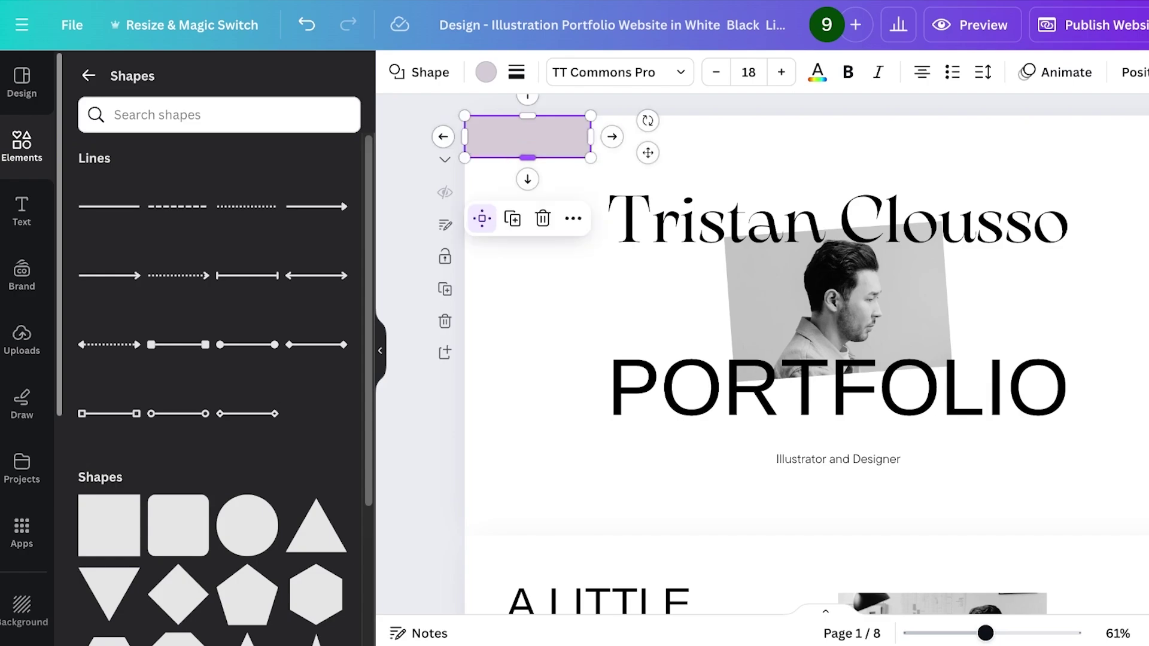
drag(591, 133, 1148, 136)
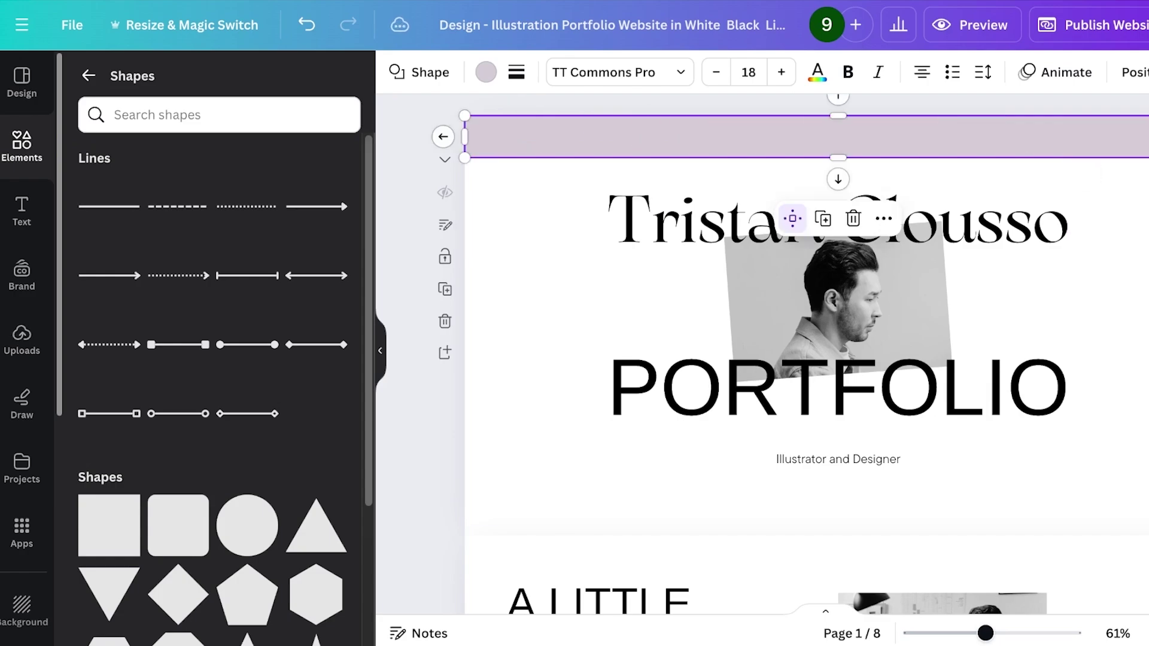
key(Escape)
Move page 1's title text, photo and subtitle slightly down together, and make the header bar slightly taller
drag(1103, 180, 592, 481)
drag(837, 302, 837, 317)
click(837, 136)
drag(838, 157, 838, 166)
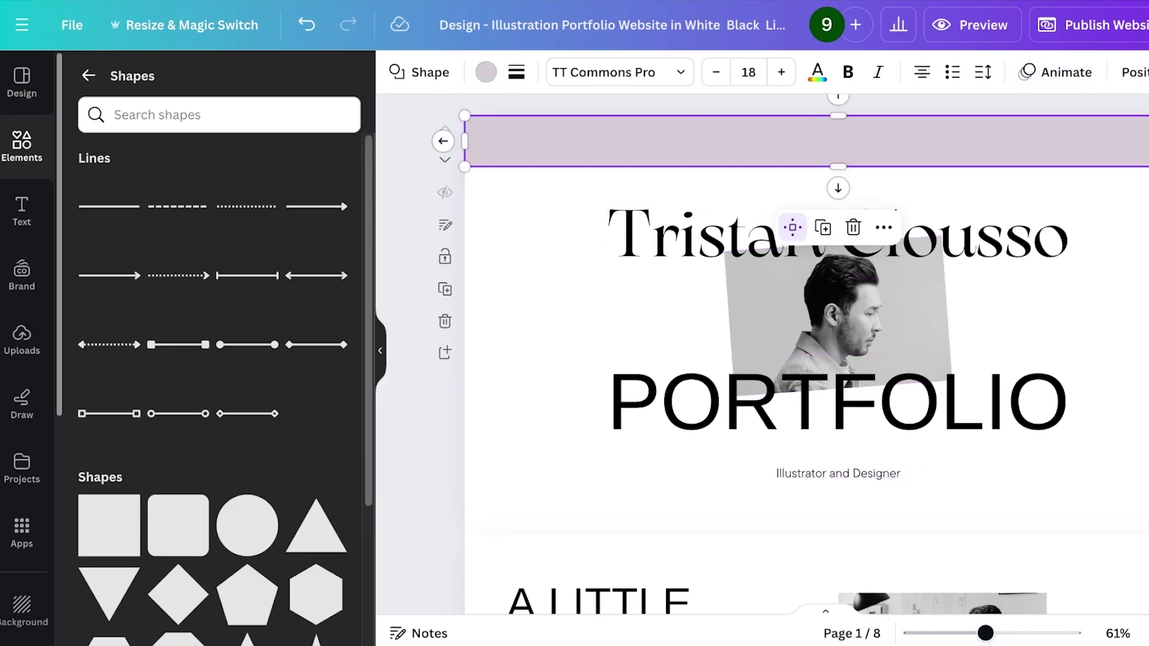
Recolor the header bar with the dark gray from the default solid colors
click(486, 72)
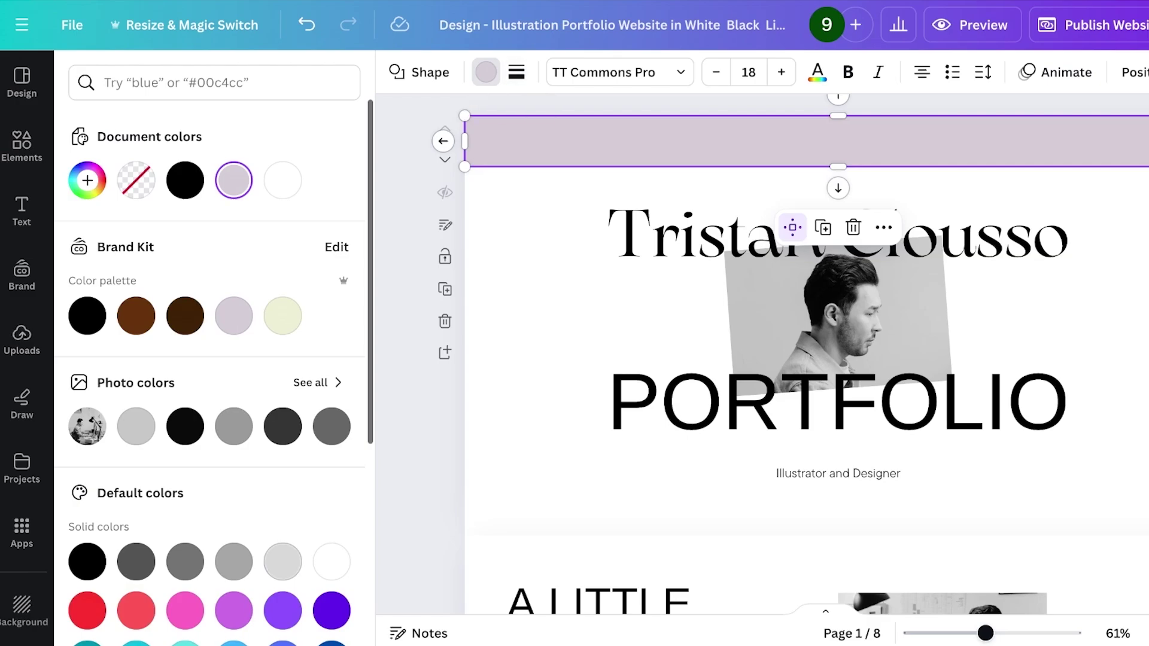
click(282, 562)
click(234, 561)
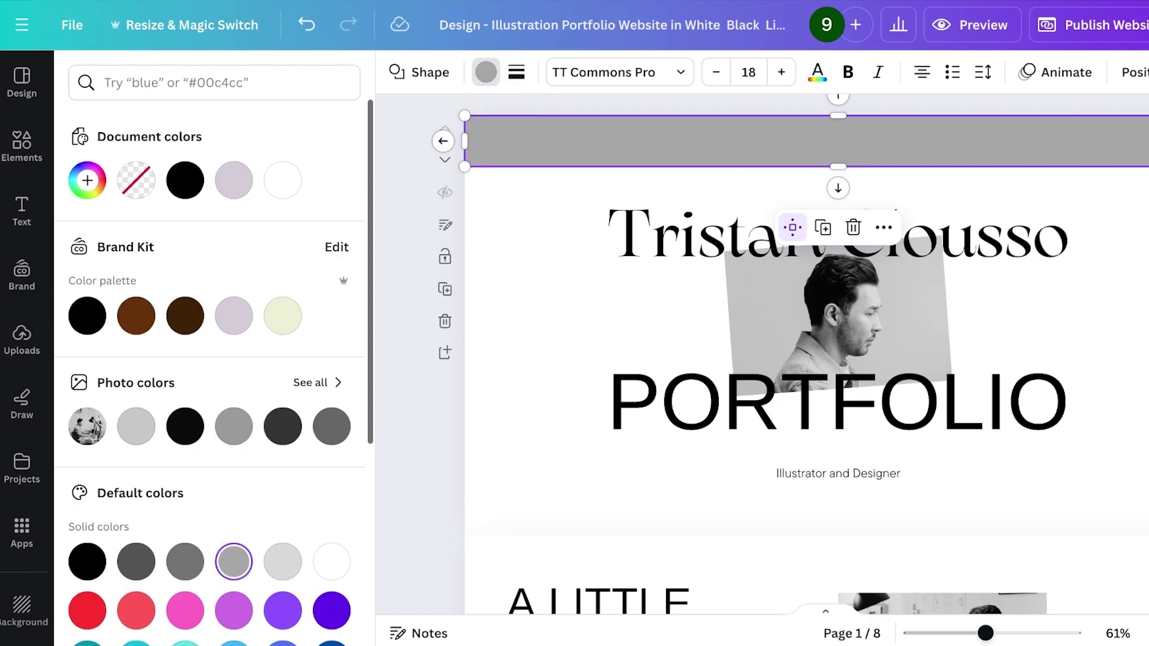
click(185, 562)
click(136, 561)
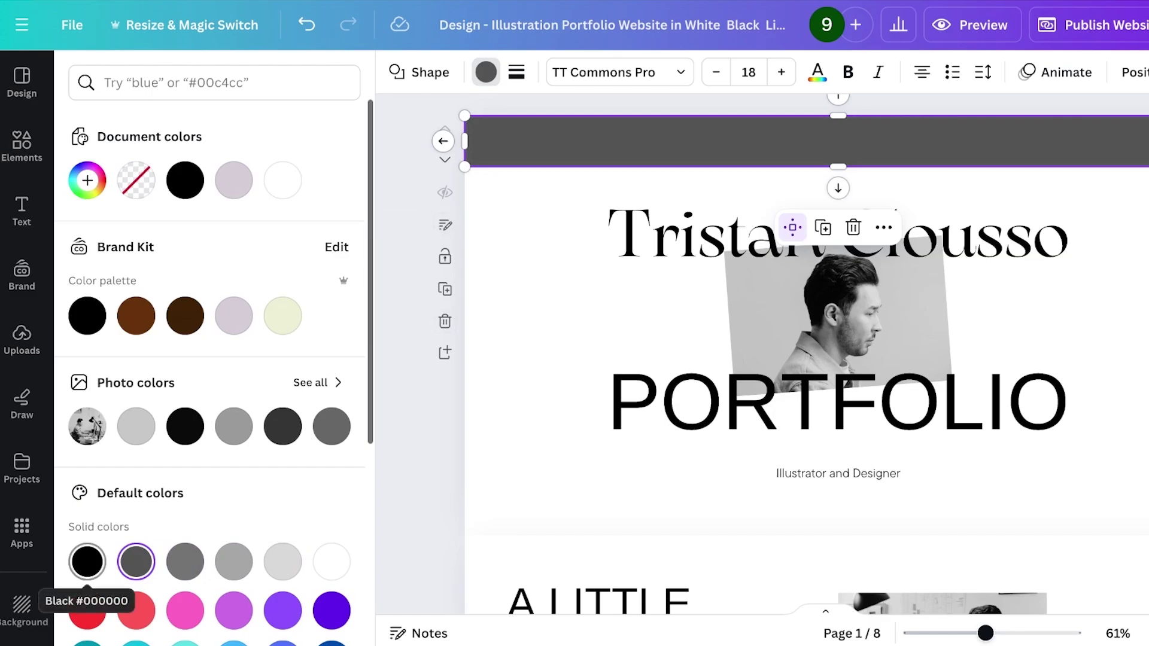
key(Escape)
scroll(806, 353, down, 1)
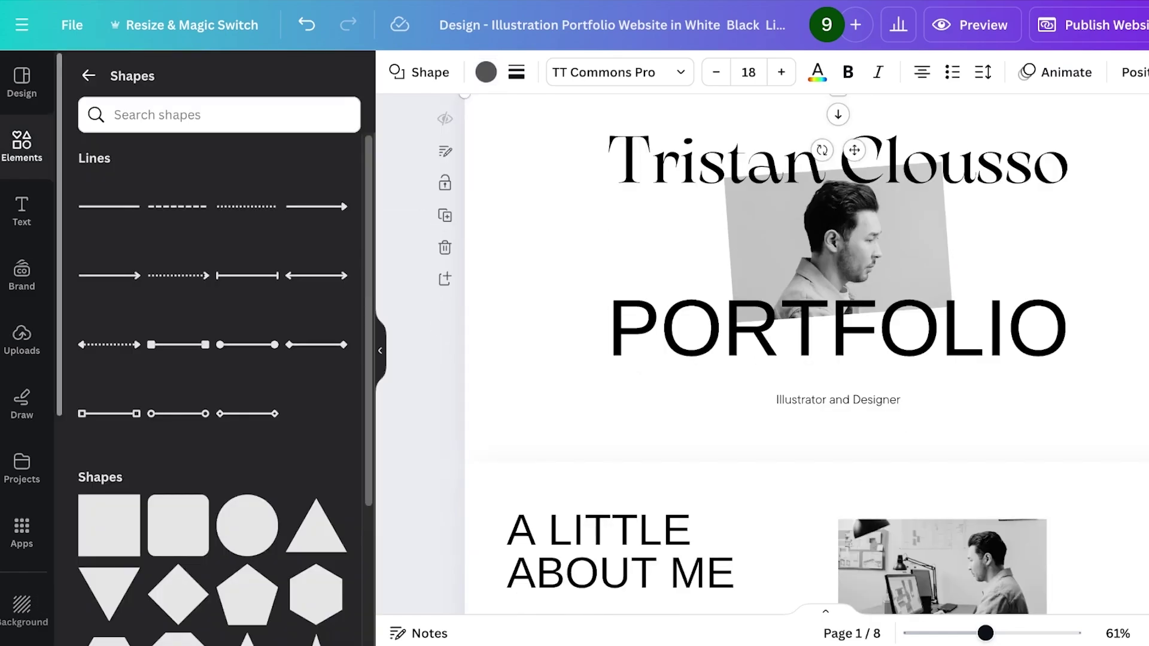
scroll(838, 359, up, 1)
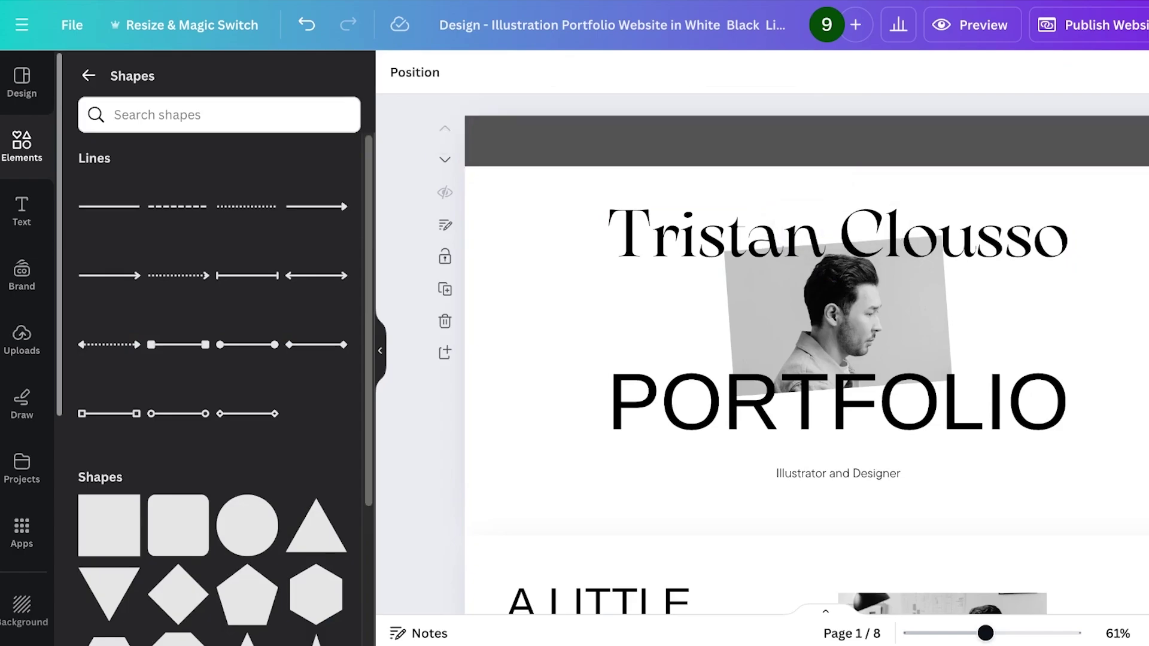
Search the graphics for "logo", add the white MS monogram, and fit it into the left end of the header bar
click(88, 75)
click(219, 83)
text(logo)
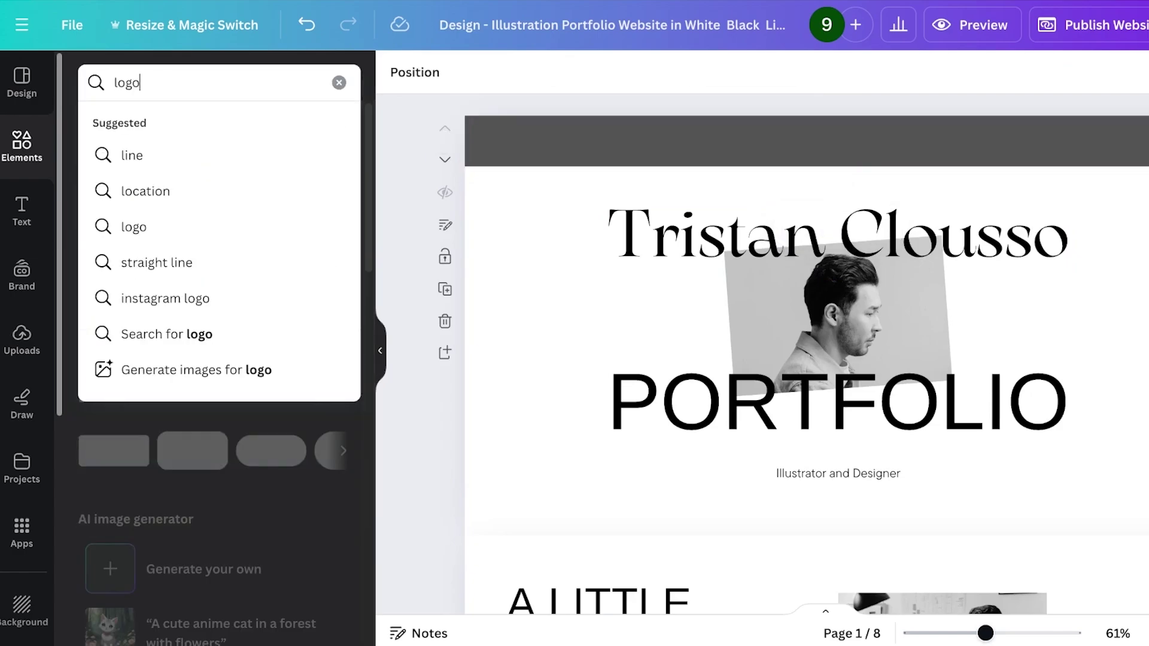
key(Return)
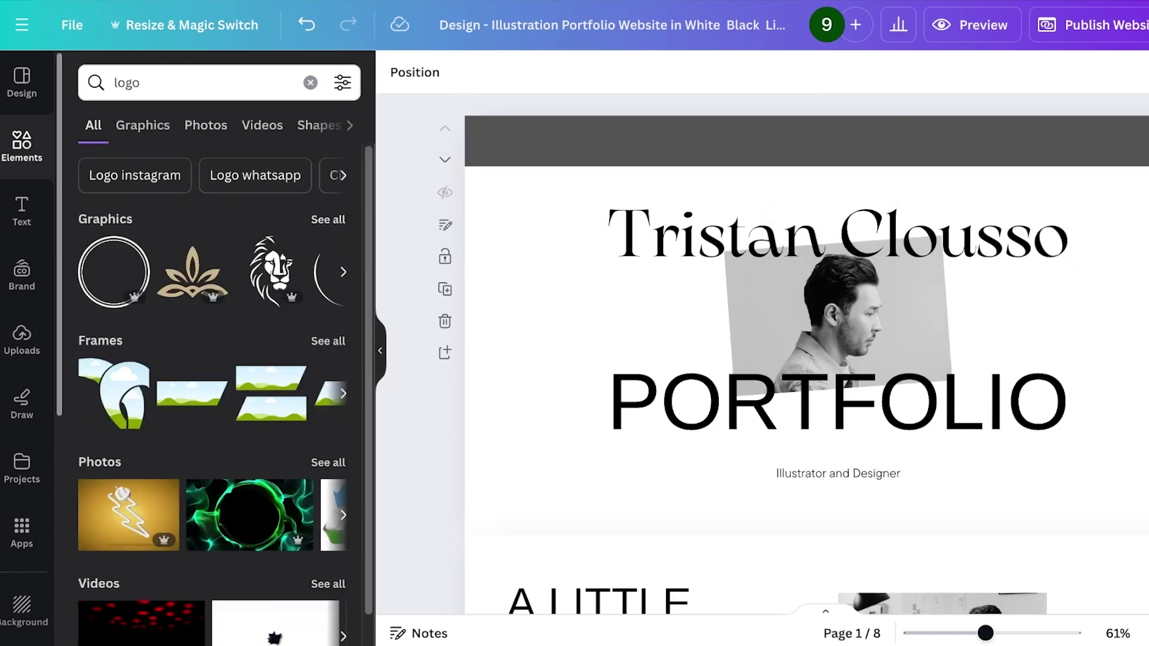
click(328, 220)
scroll(212, 359, down, 5)
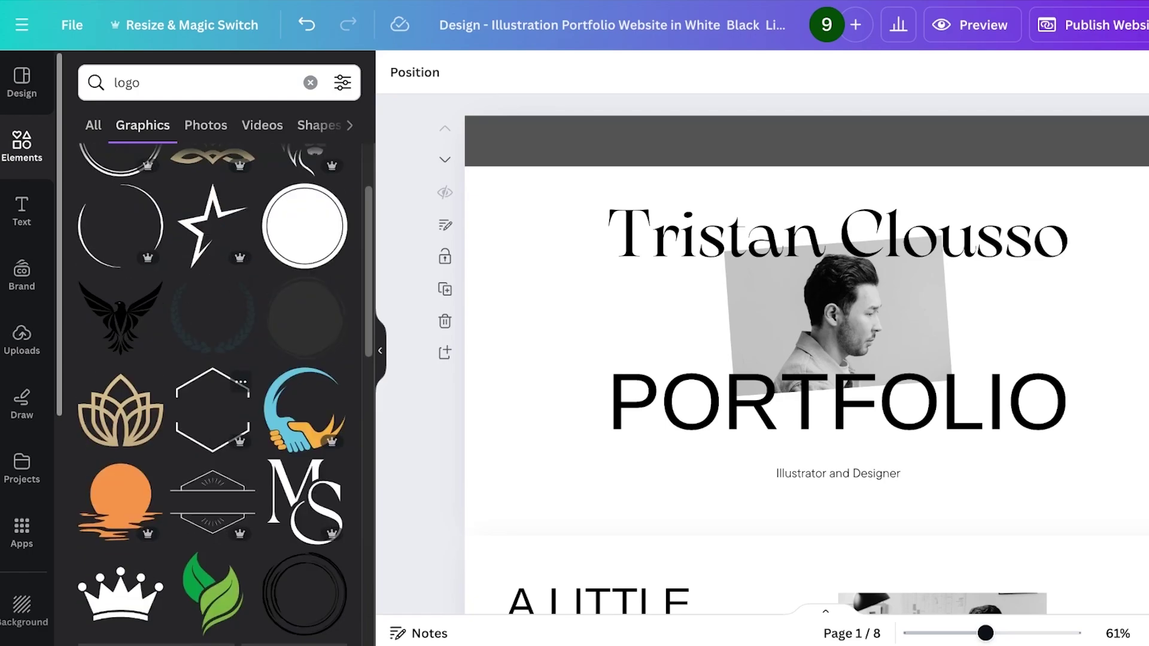
scroll(213, 394, up, 3)
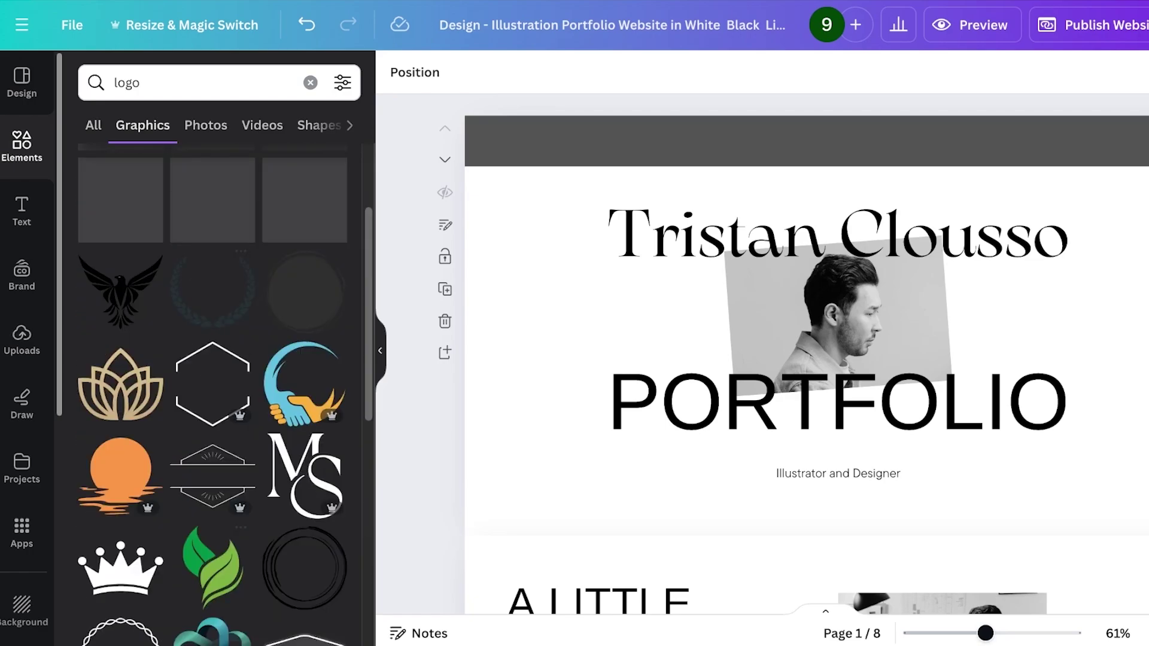
click(305, 476)
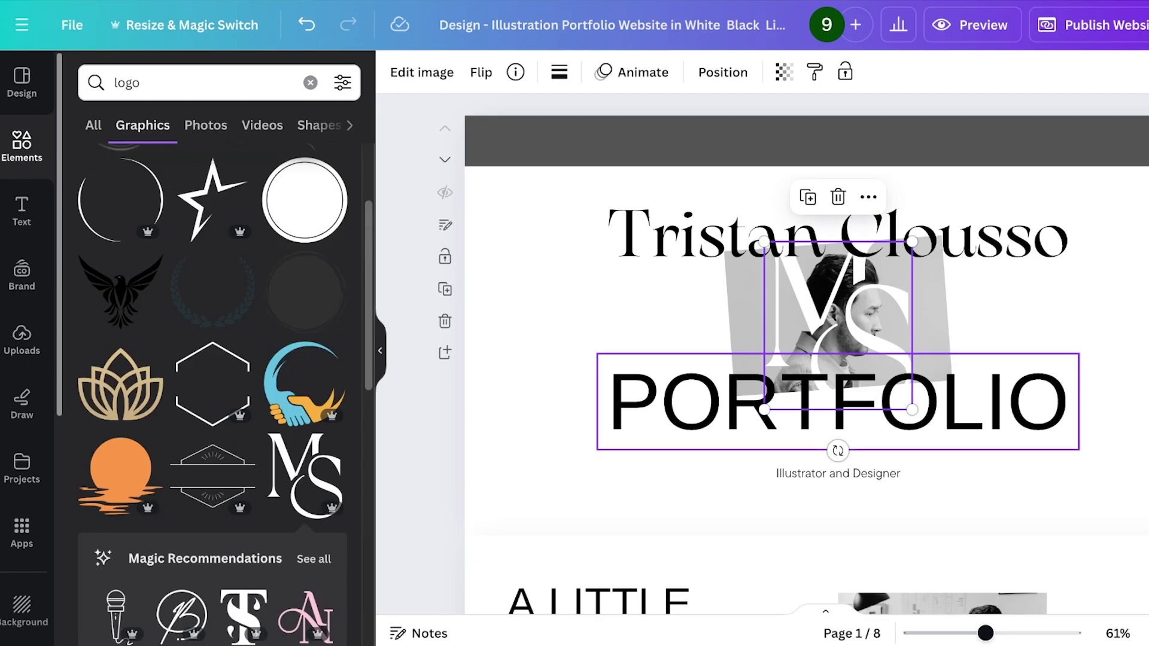
drag(763, 422, 507, 159)
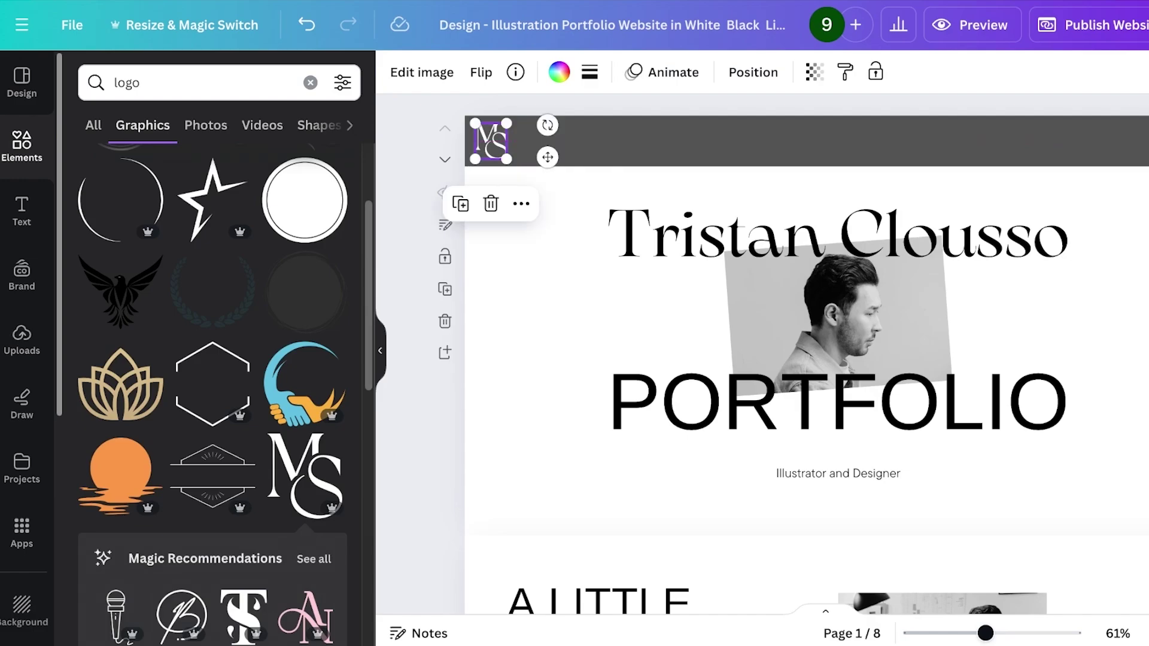
key(Escape)
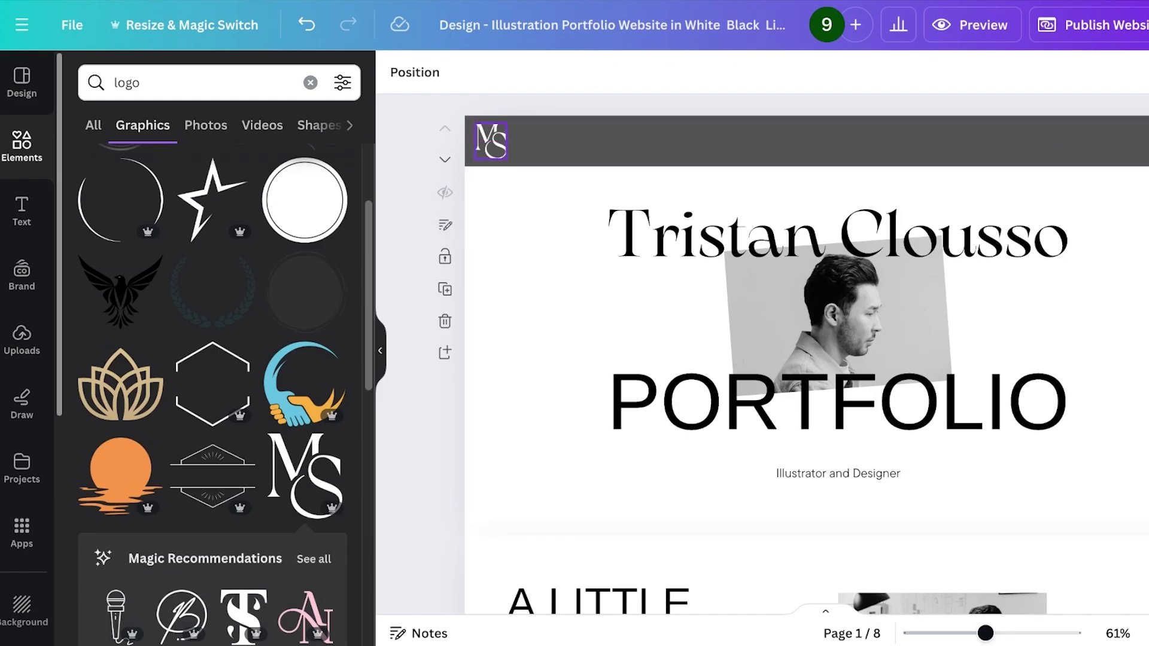
Link the MS logo in the header bar to the document page "1 - Home"
click(490, 141)
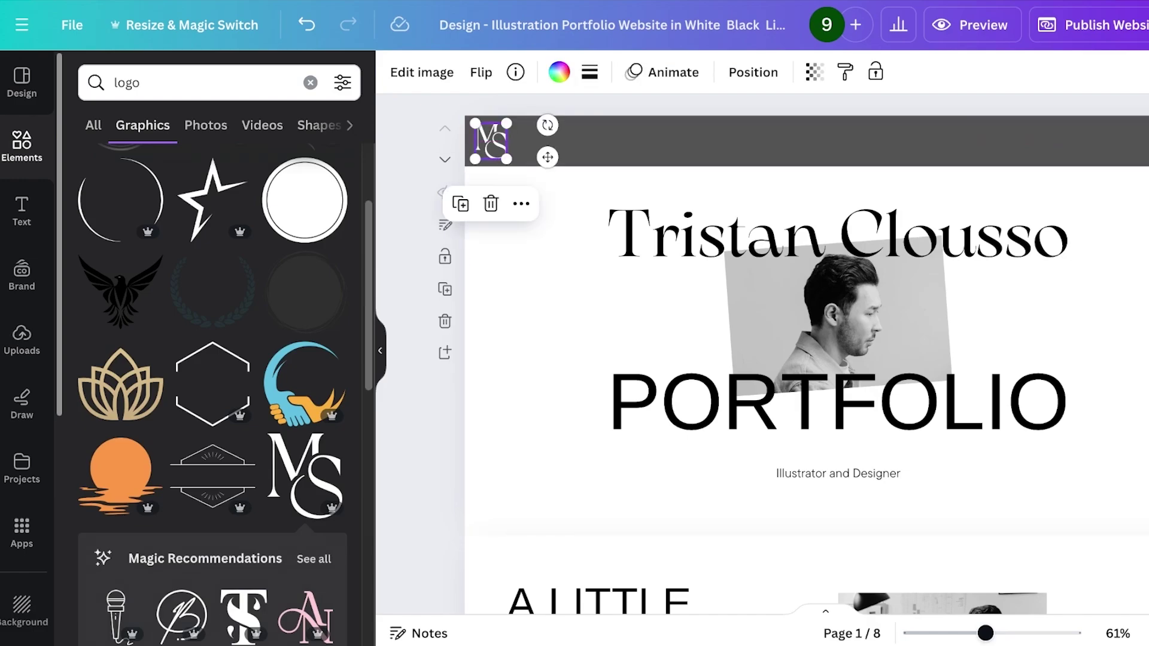
click(522, 203)
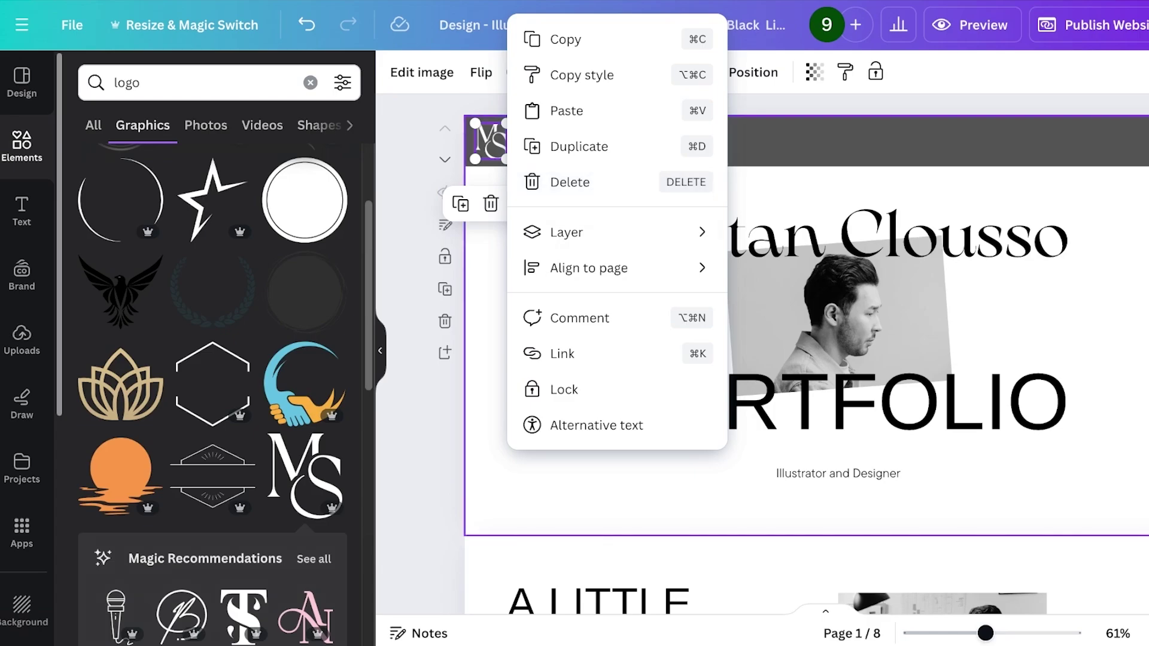
click(566, 354)
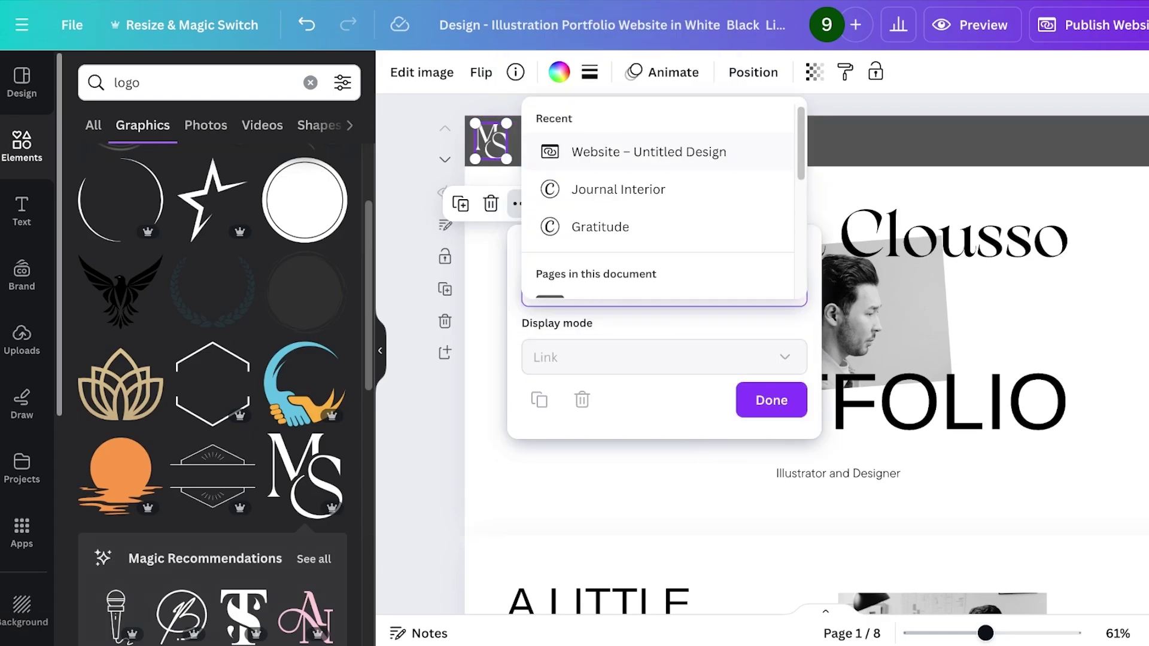
scroll(599, 228, down, 1)
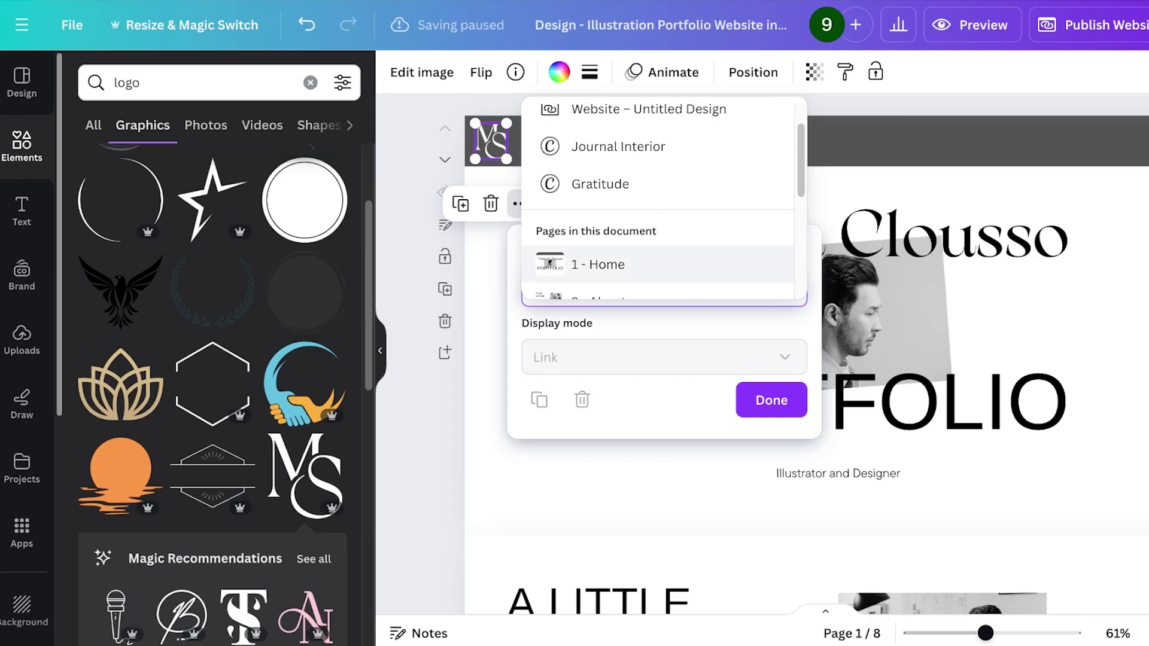
scroll(598, 227, down, 2)
scroll(598, 228, up, 1)
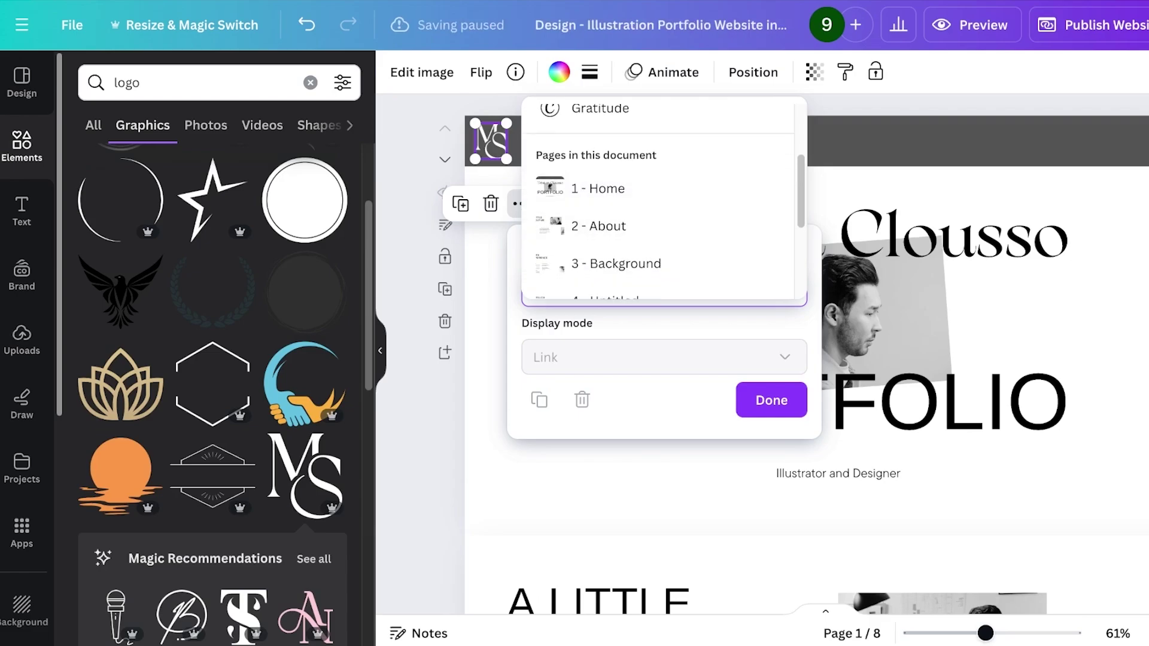
click(598, 188)
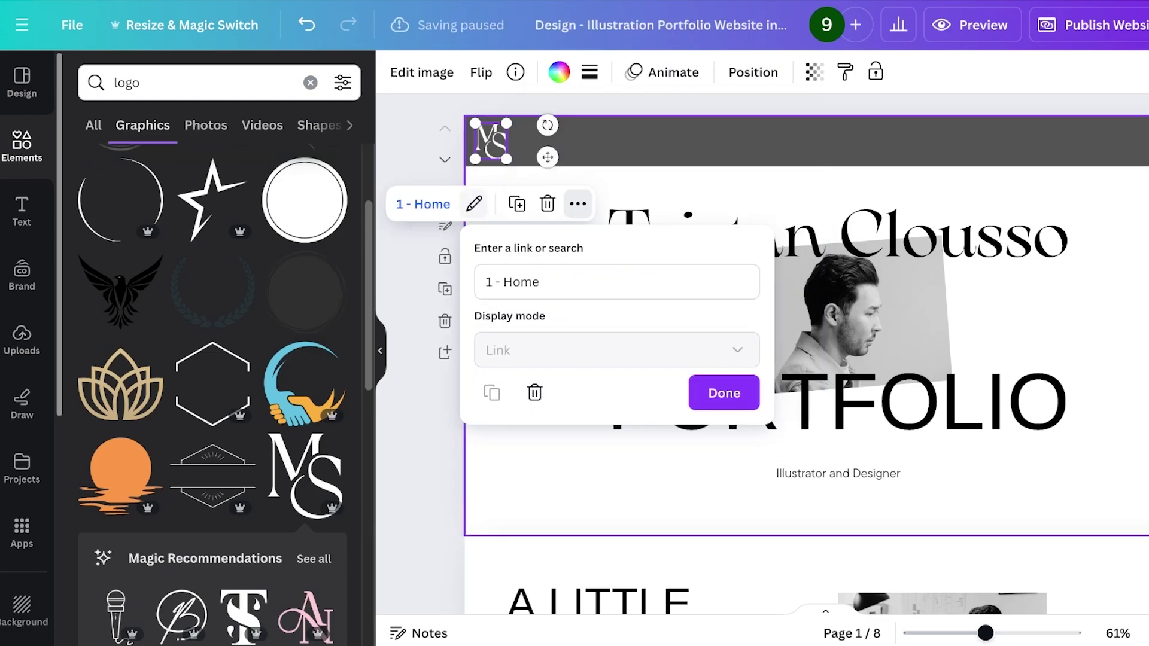
click(724, 393)
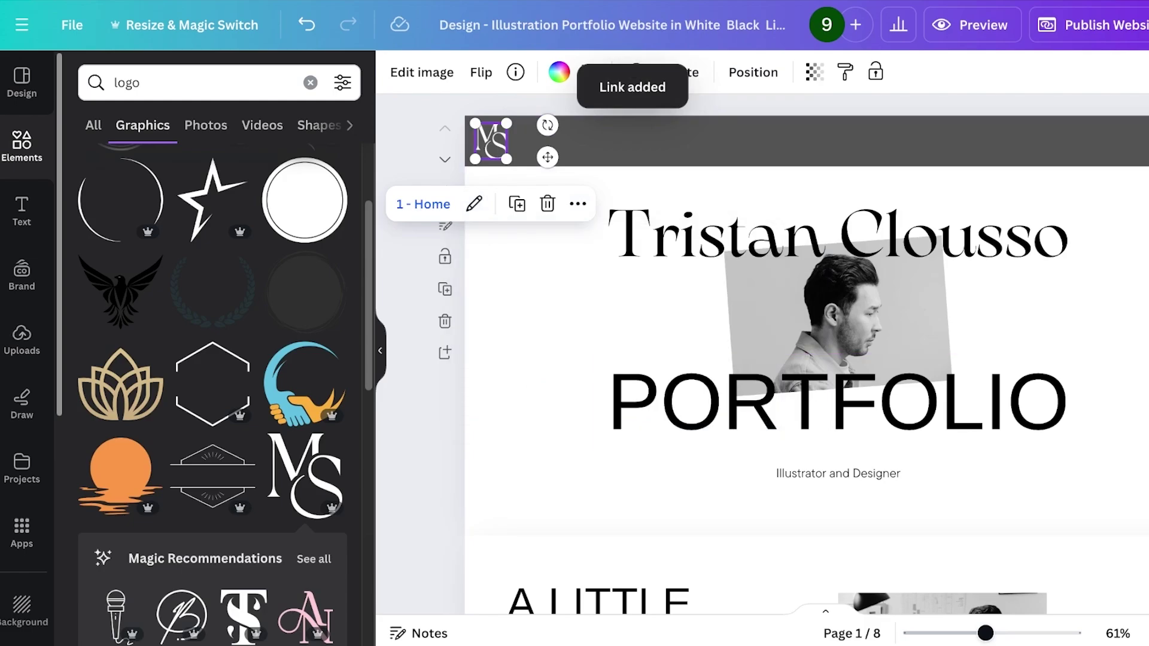
key(Escape)
Add a subheading text box to the header bar and shrink it to font size 18.4
click(310, 83)
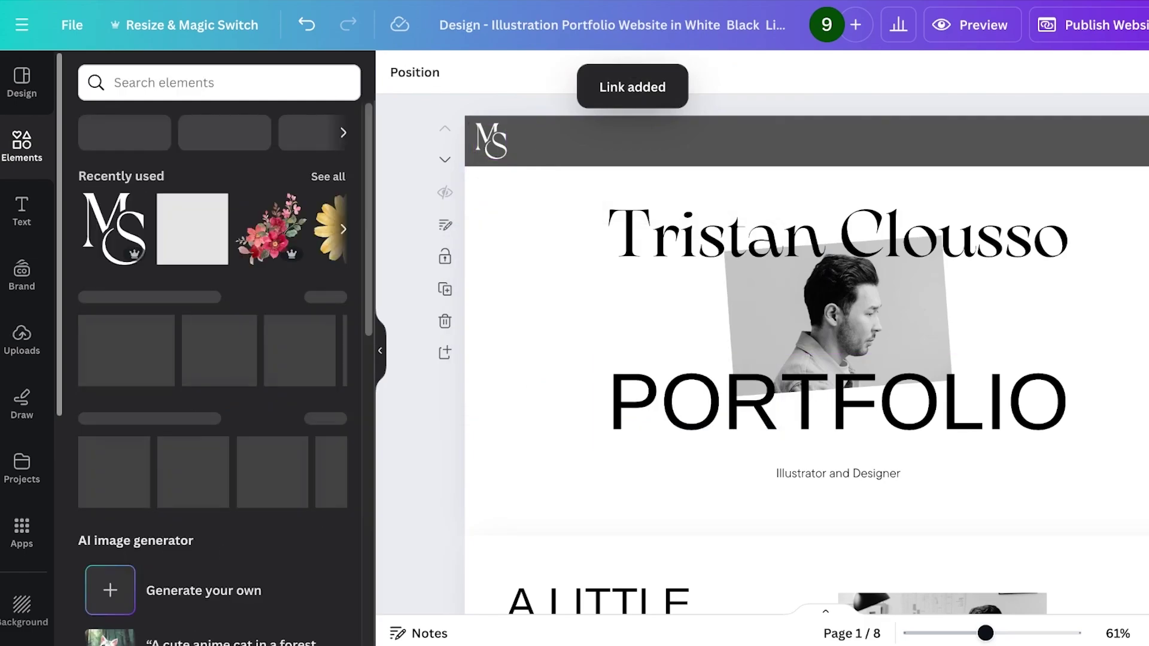
click(21, 211)
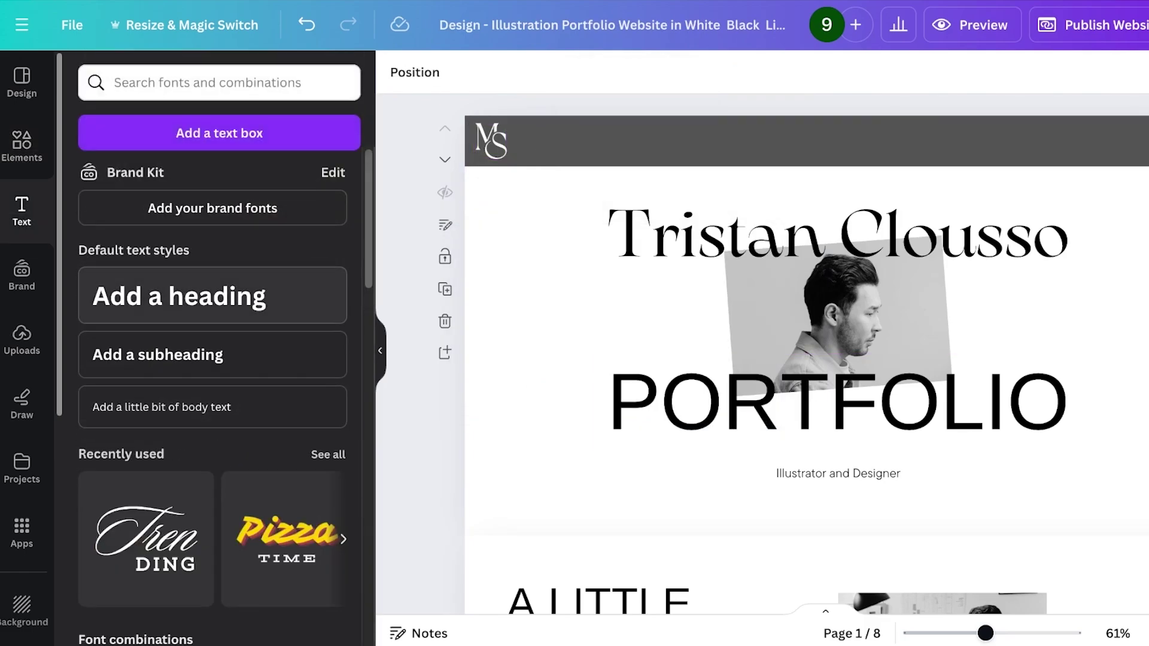
click(213, 295)
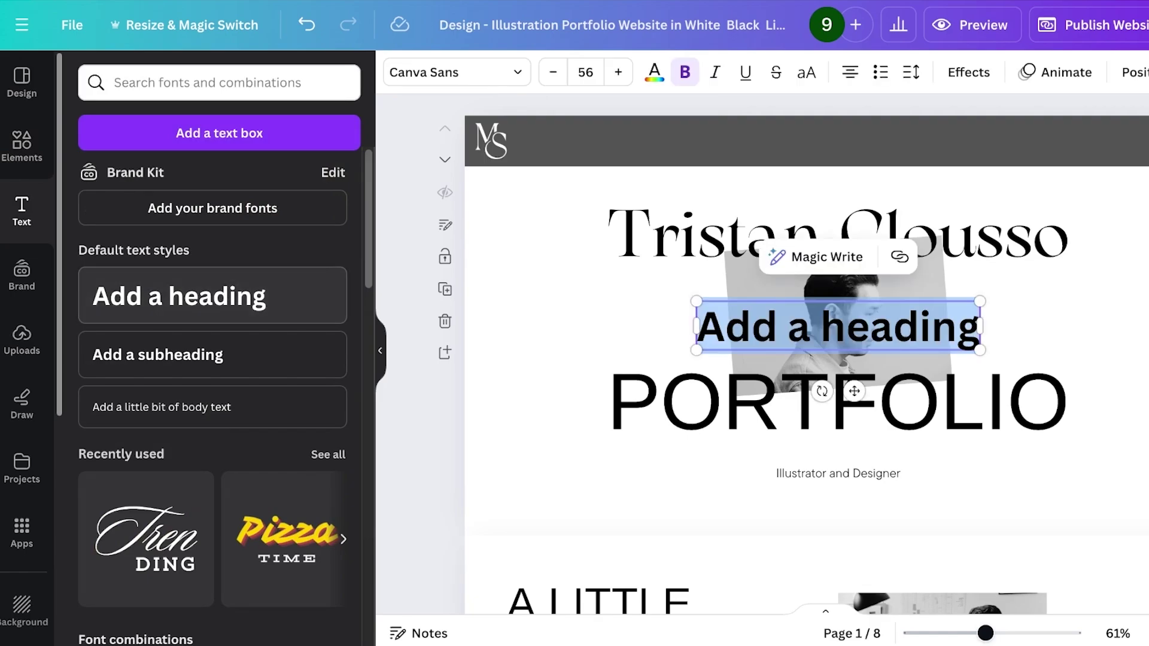
key(BackSpace)
click(212, 355)
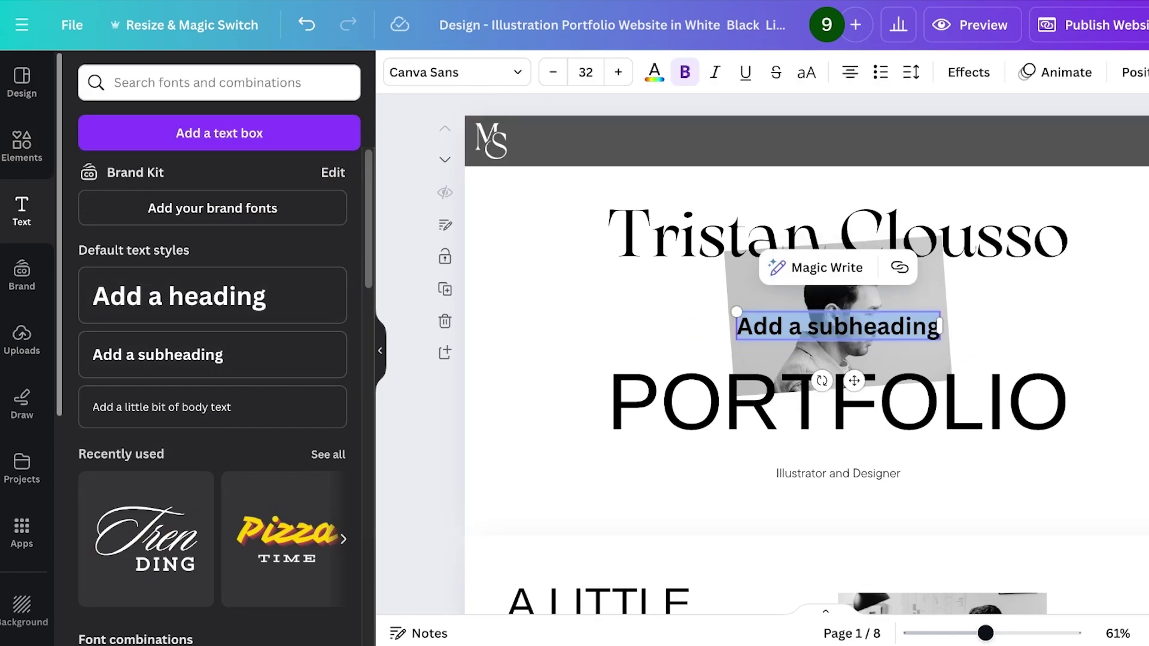
key(BackSpace)
click(212, 355)
click(838, 359)
drag(838, 326, 869, 118)
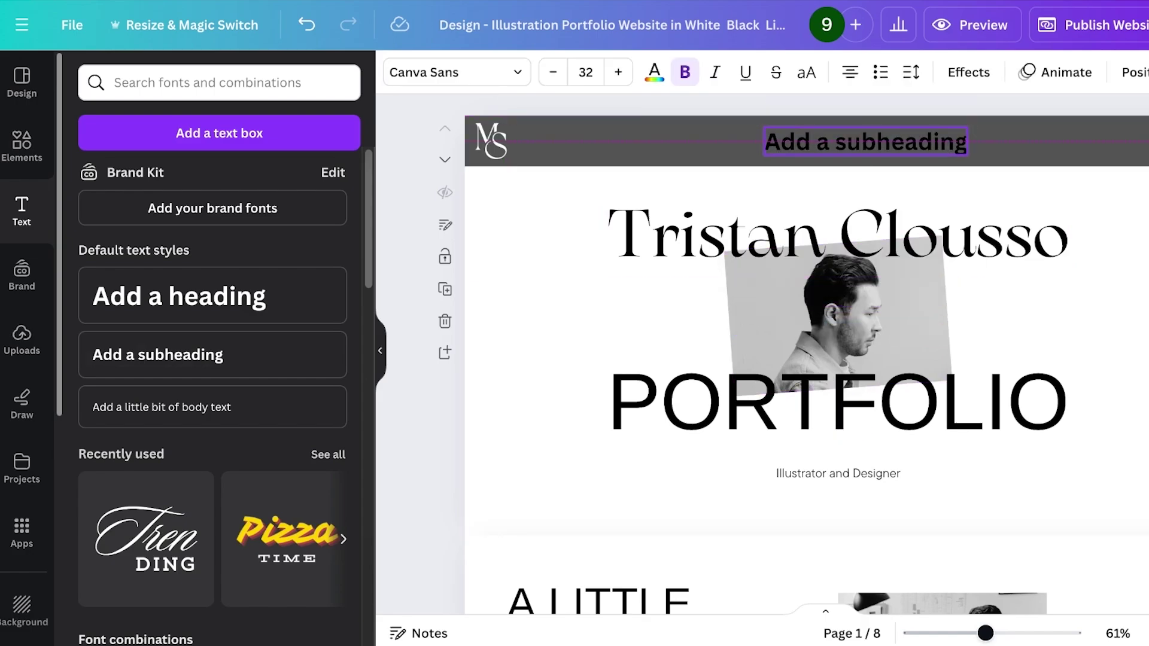
drag(967, 143, 867, 150)
Replace the header's subheading placeholder with "Home" and narrow its text box to fit the word
double_click(866, 150)
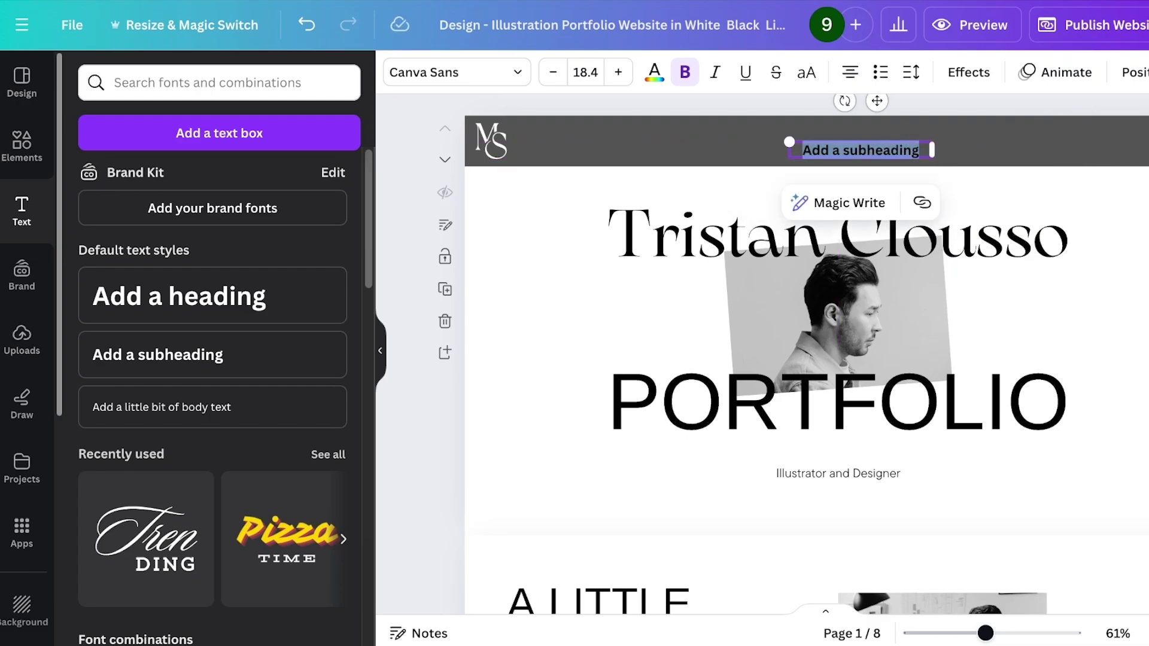
text(Home)
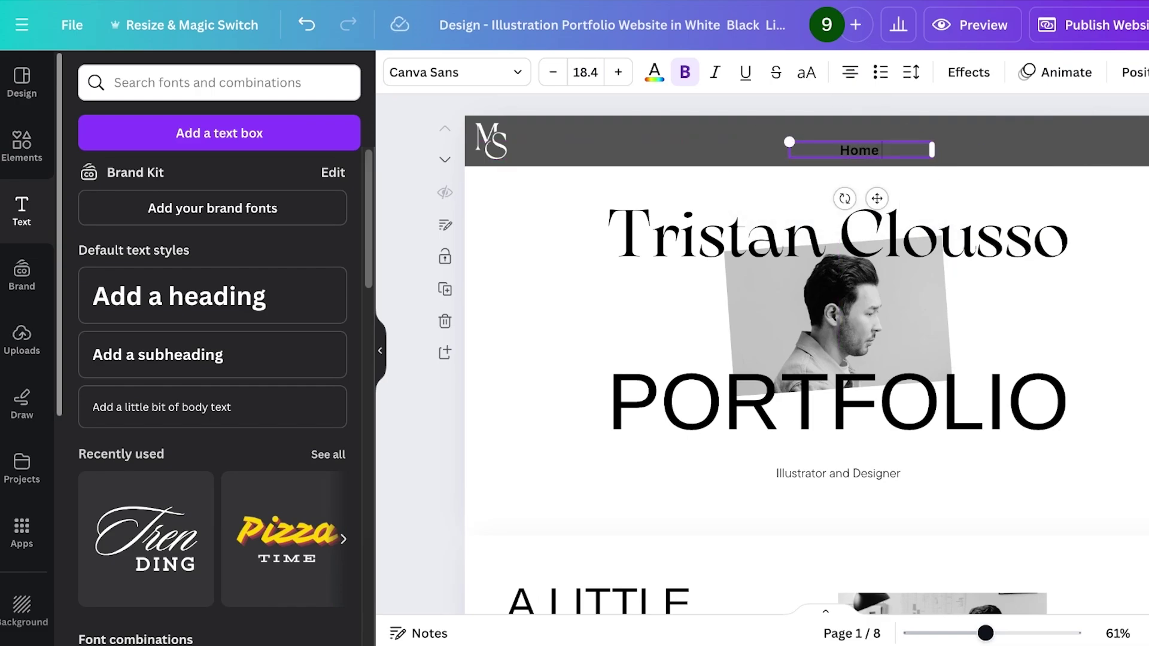
click(859, 235)
click(860, 163)
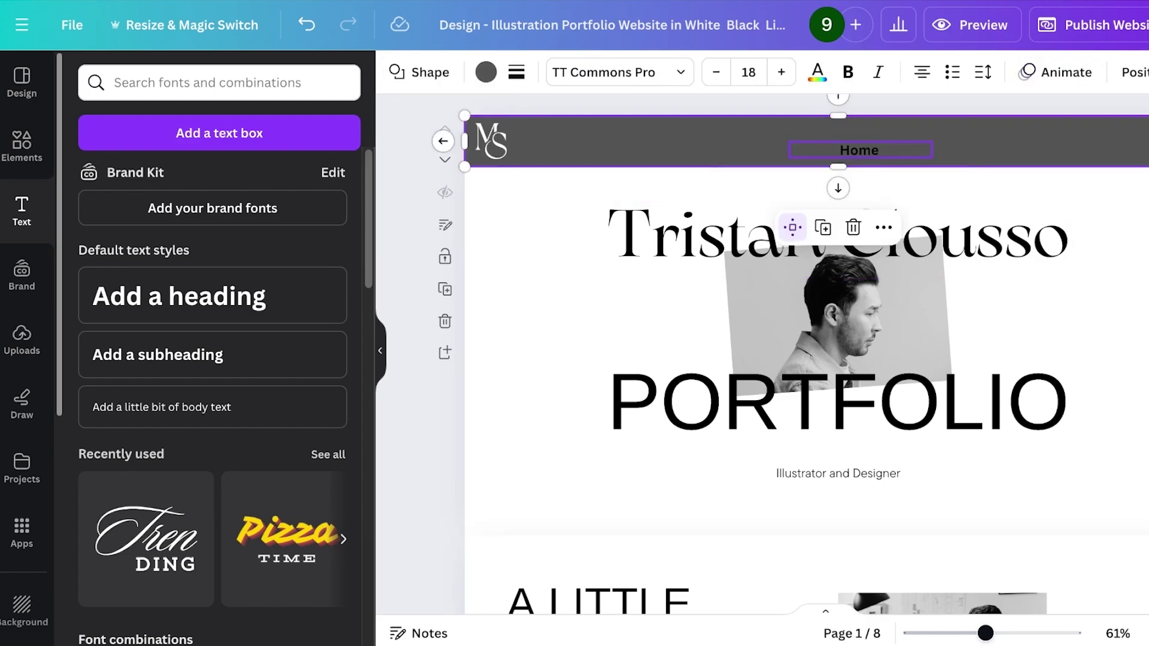
click(859, 150)
drag(931, 150, 798, 150)
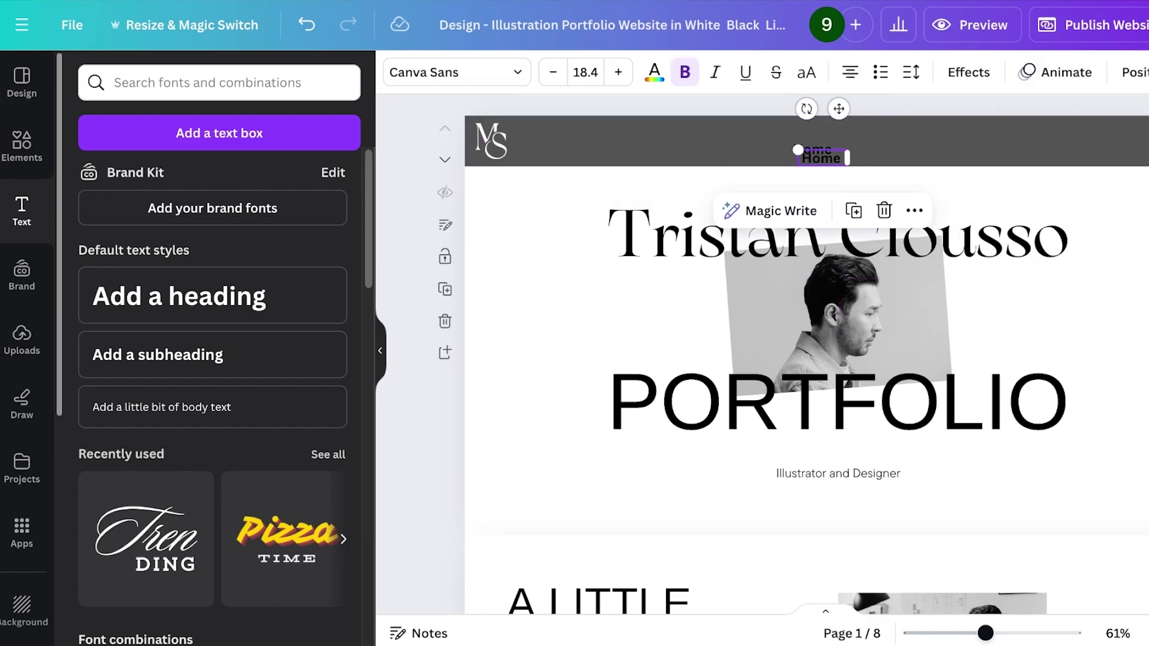
Delete the overlapping duplicate of the Home text from the header bar
double_click(797, 150)
key(BackSpace)
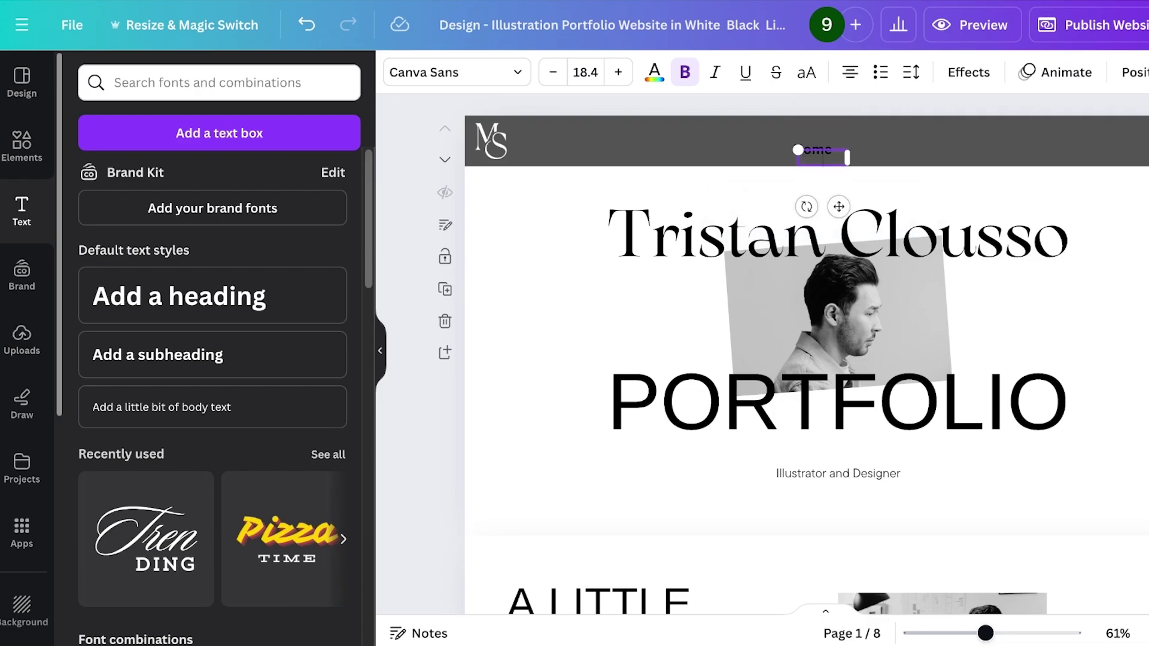
click(837, 128)
Try the London and Cooper Hewitt fonts on the header's Home text, and settle on League Spartan
double_click(812, 149)
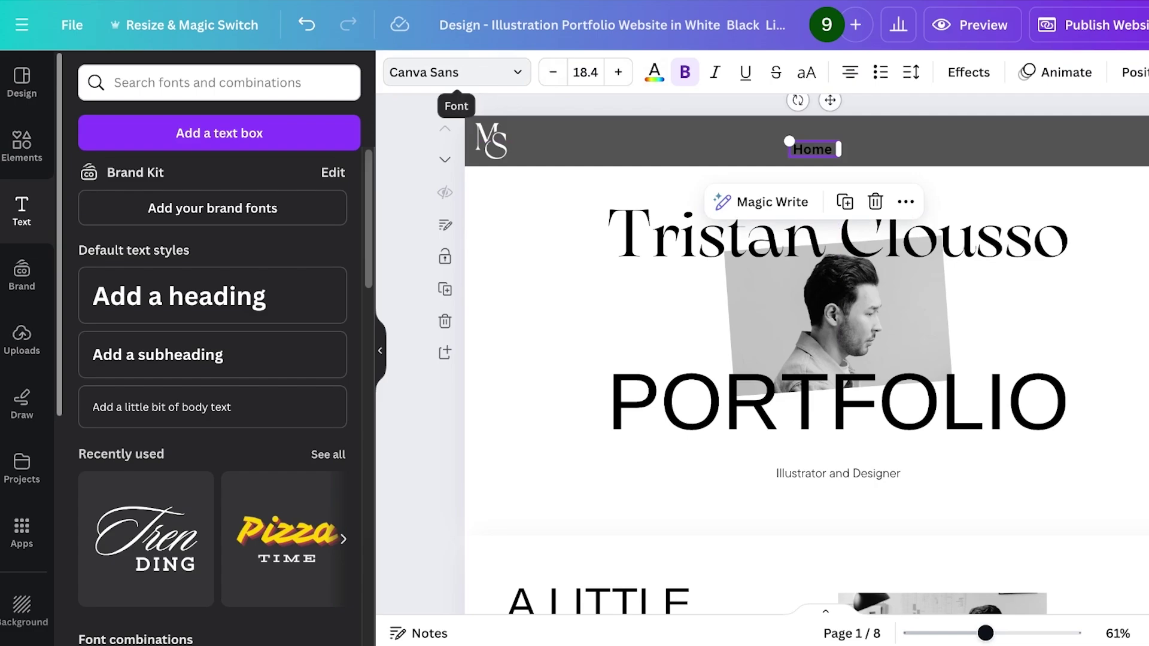
click(456, 72)
scroll(215, 359, down, 2)
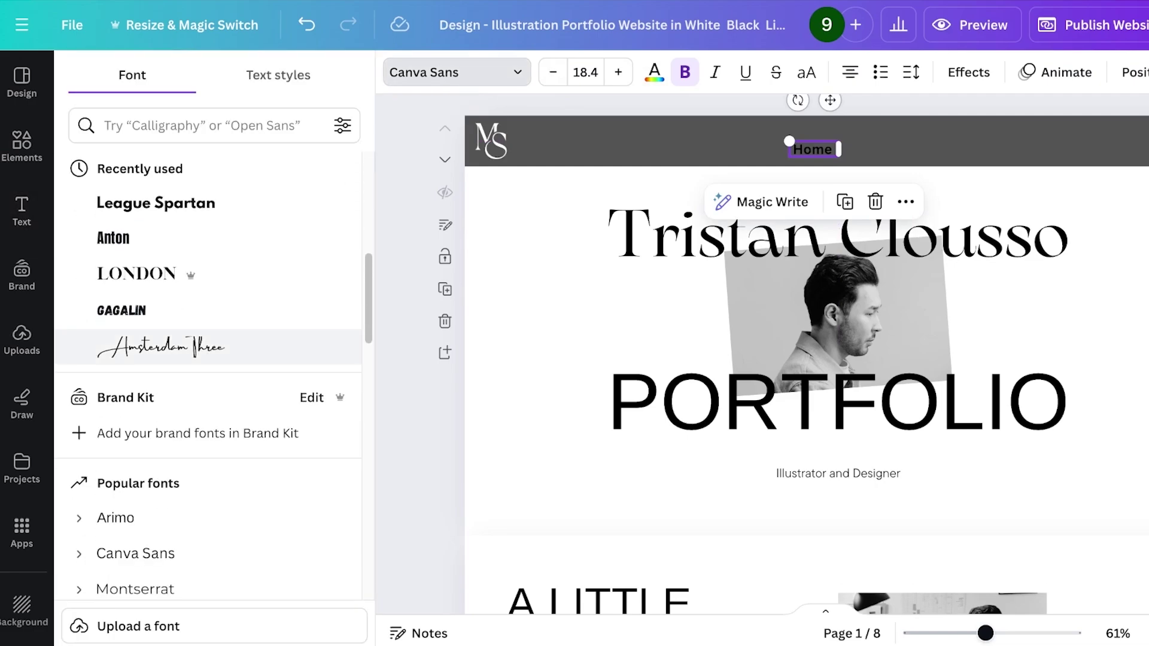
click(136, 274)
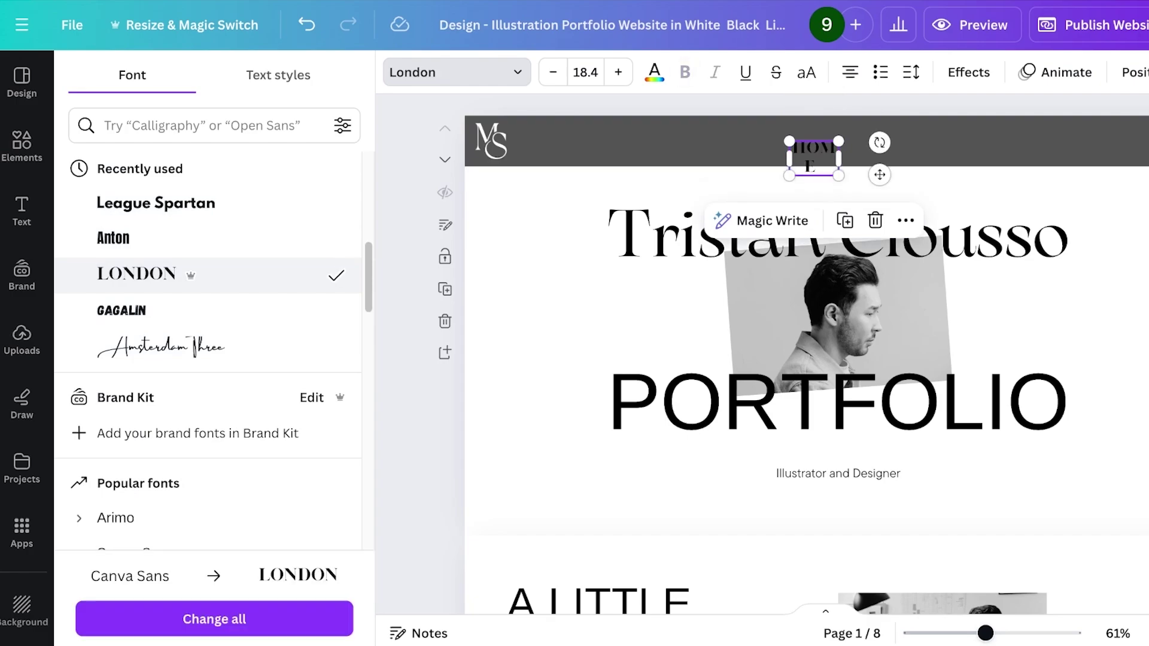
scroll(209, 323, up, 8)
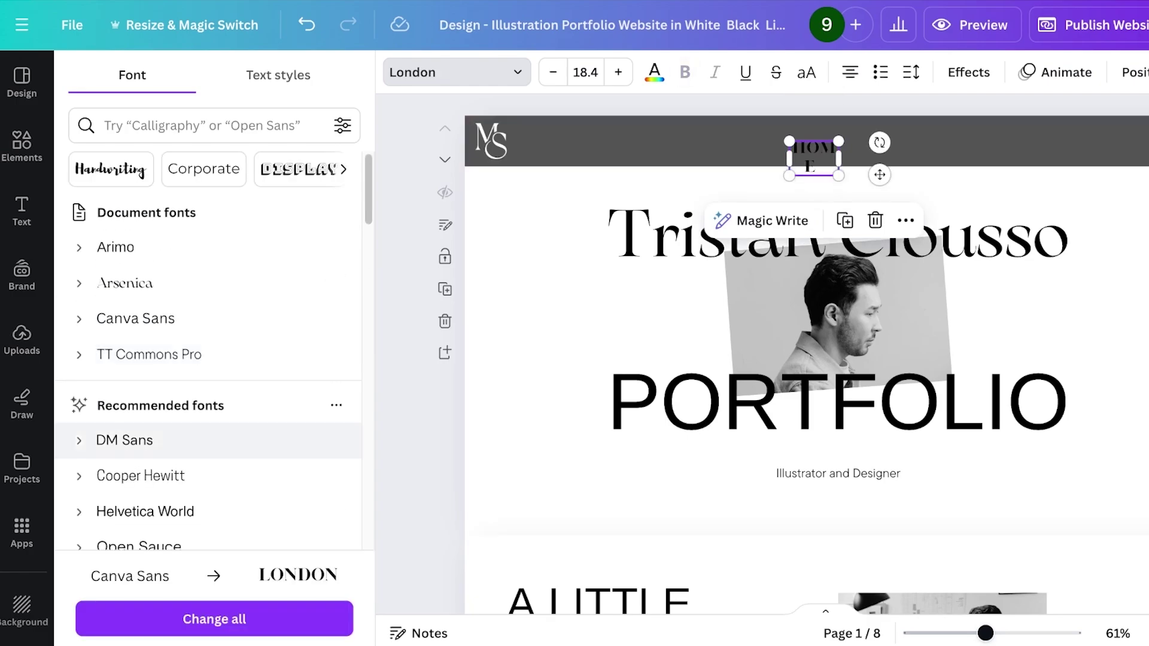
scroll(209, 318, down, 1)
click(140, 440)
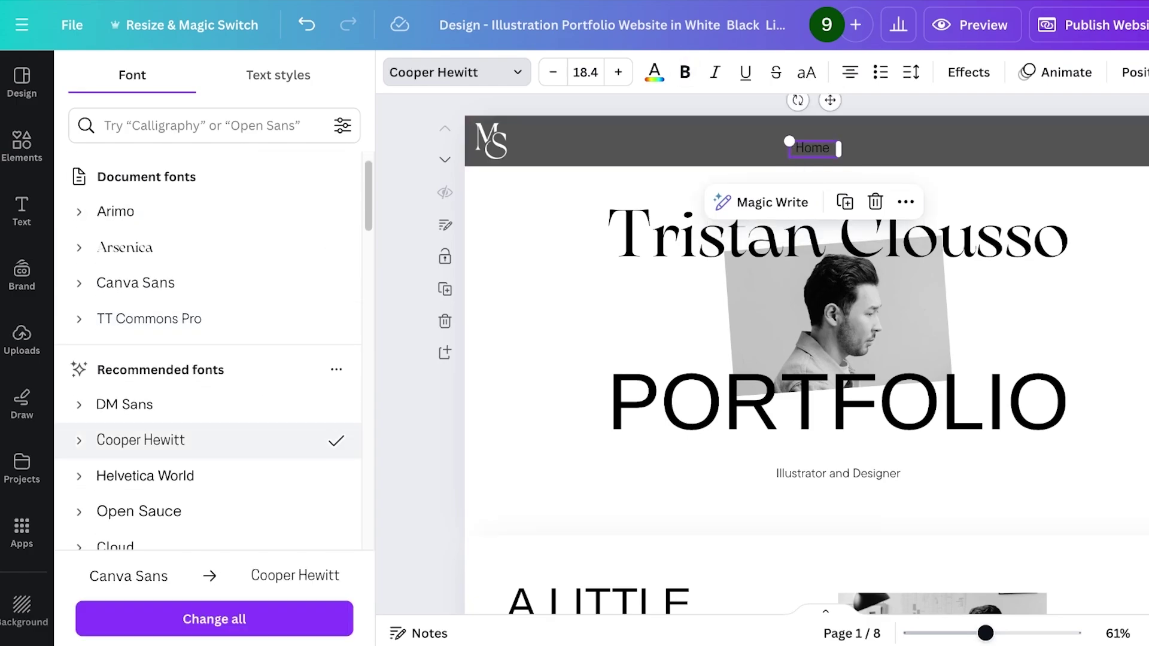
click(145, 476)
click(156, 433)
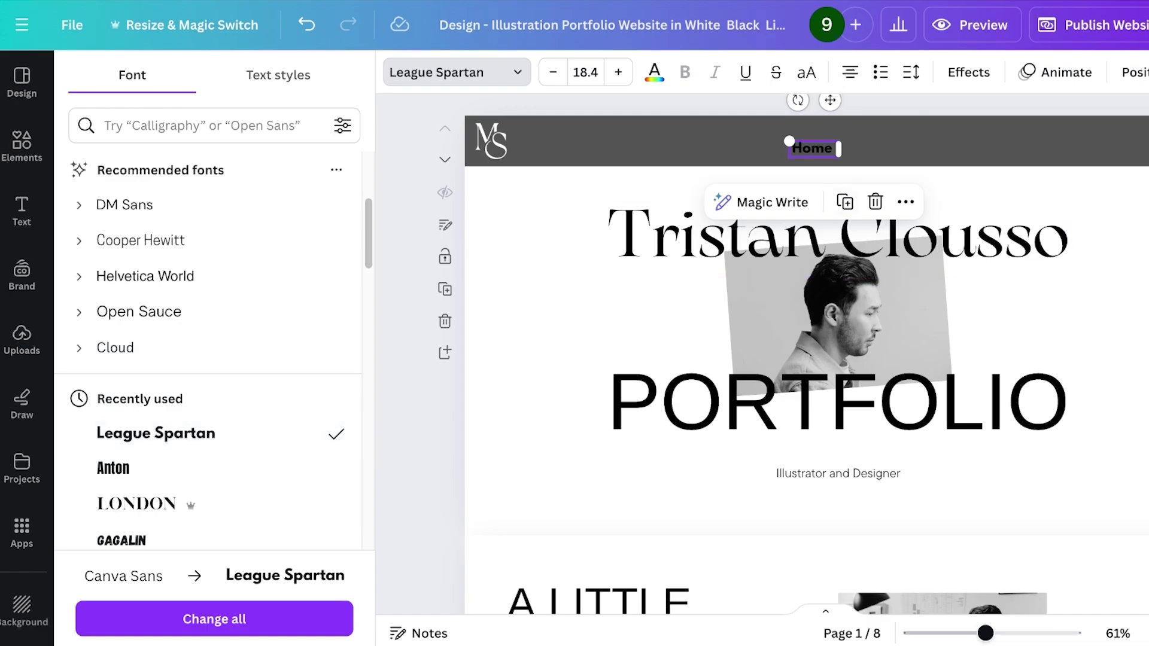
click(21, 210)
click(658, 311)
Recolor the header's Home text white using the document colors
click(812, 148)
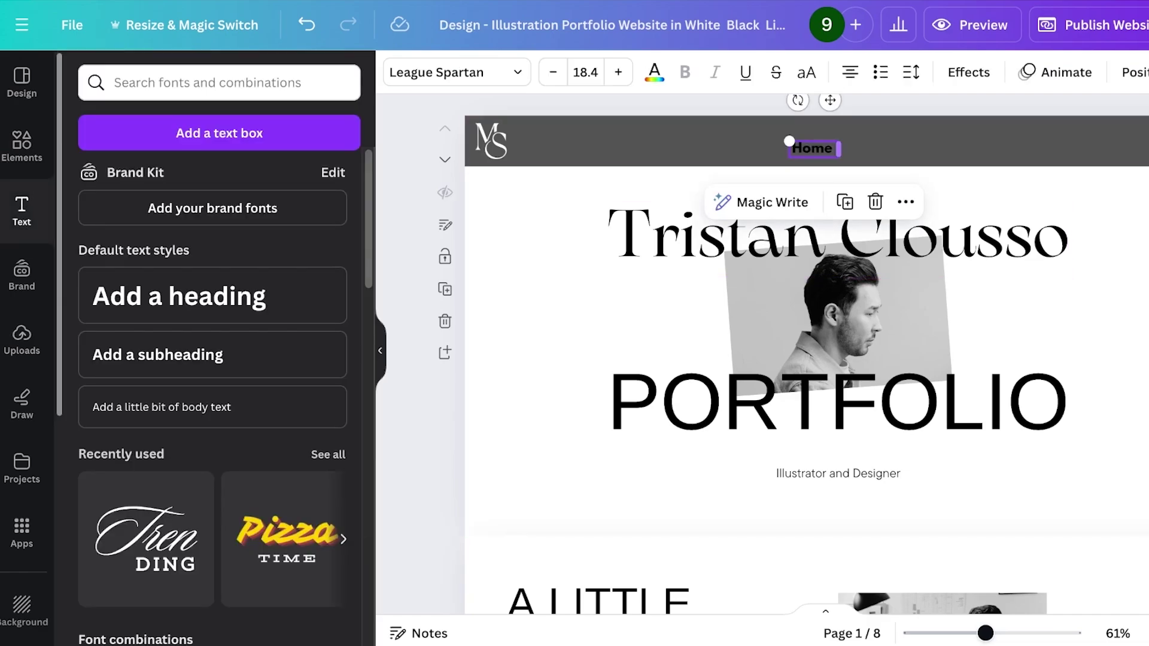
click(655, 72)
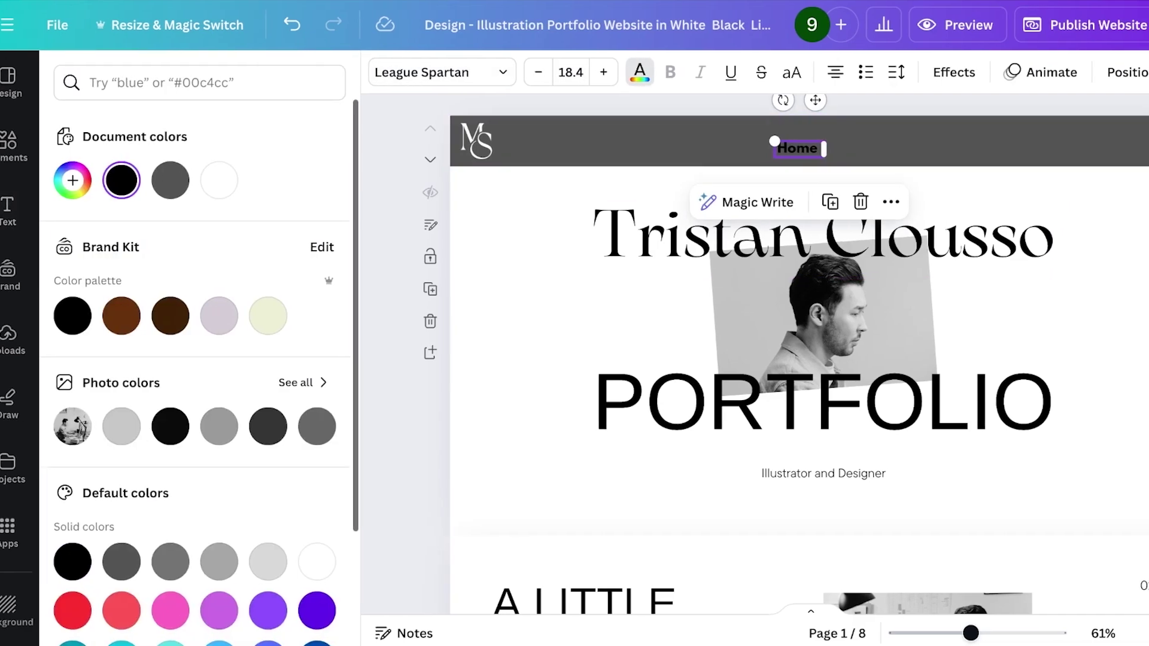
click(185, 180)
click(526, 281)
Link the header's Home text to the page "1 - Home" and remove its underline
click(763, 148)
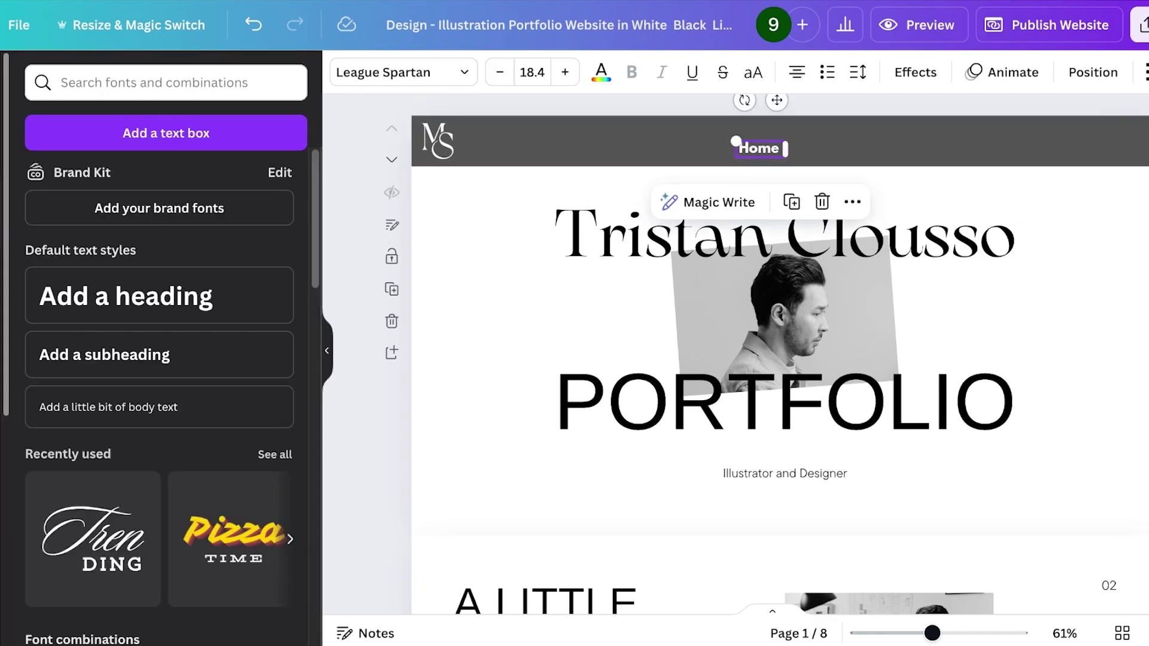
drag(764, 148, 764, 148)
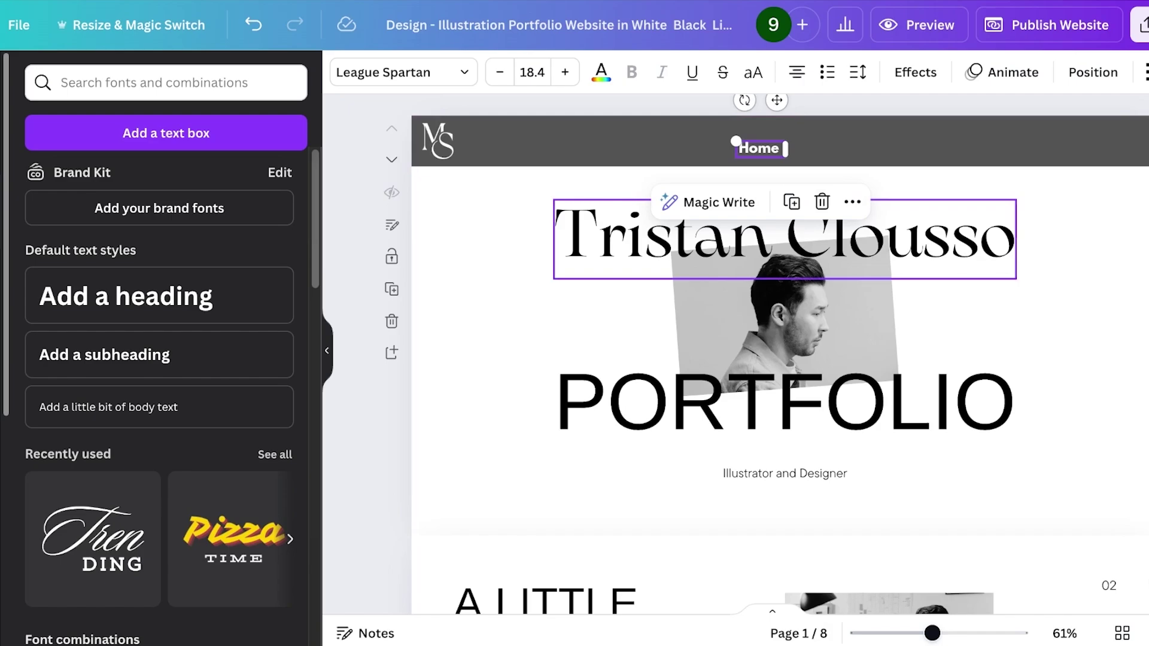
click(852, 202)
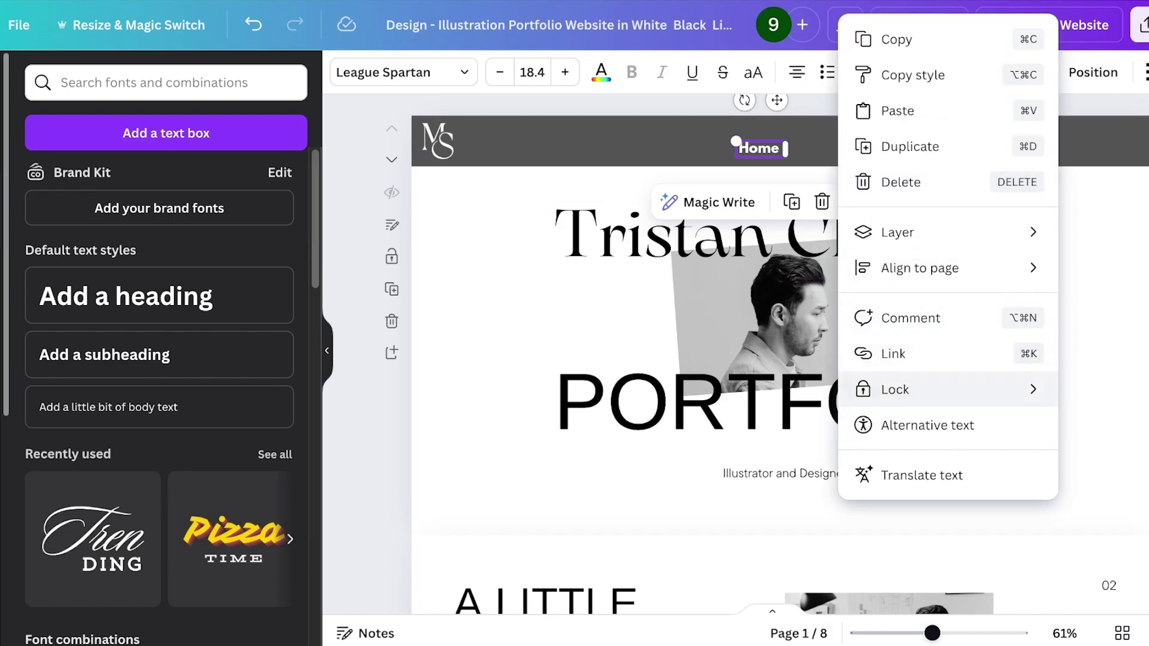
click(893, 353)
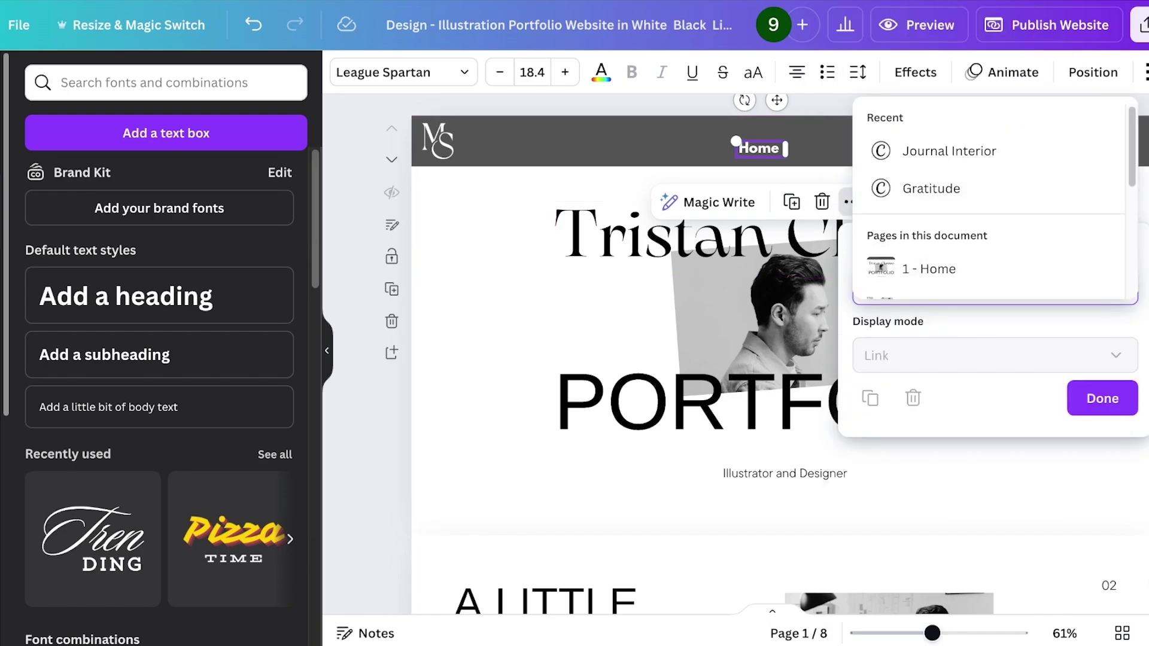
scroll(933, 252, down, 1)
click(928, 238)
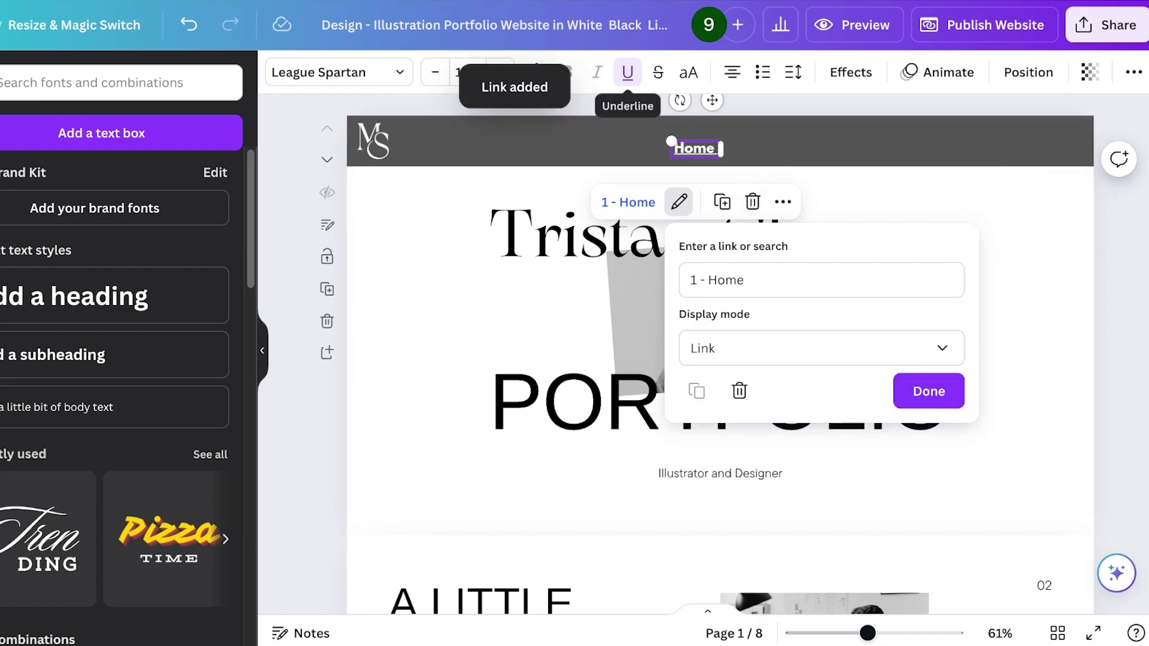
click(627, 71)
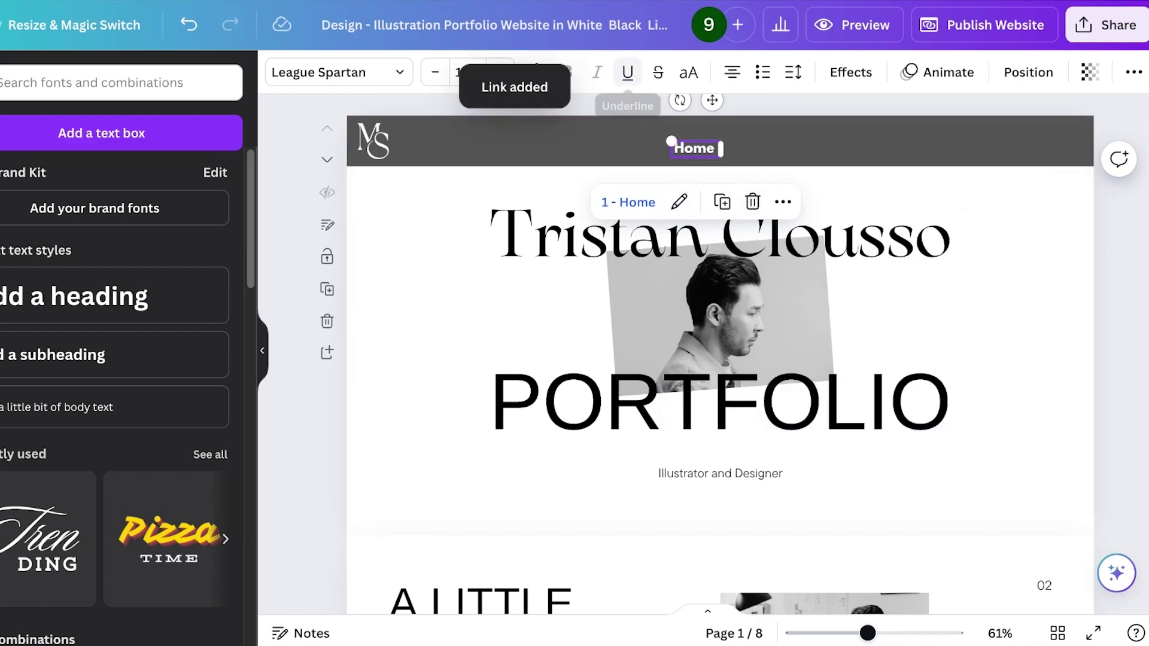
click(849, 185)
Duplicate the linked Home text four times and spread the copies in a row along the header bar
click(694, 148)
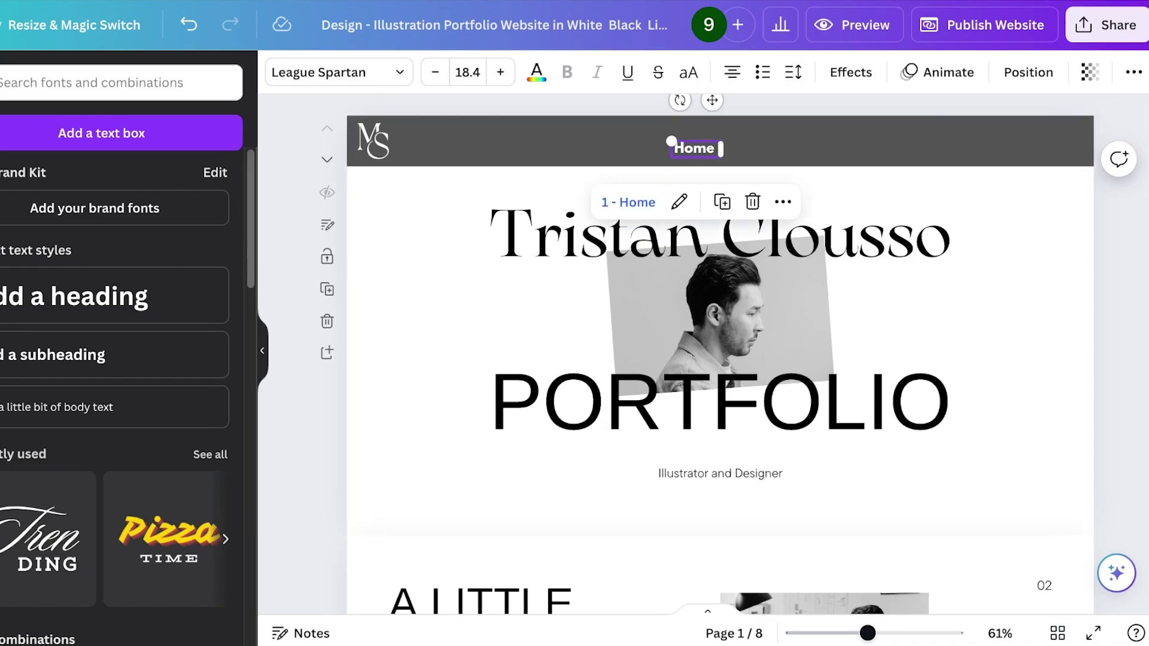
key(ctrl+d)
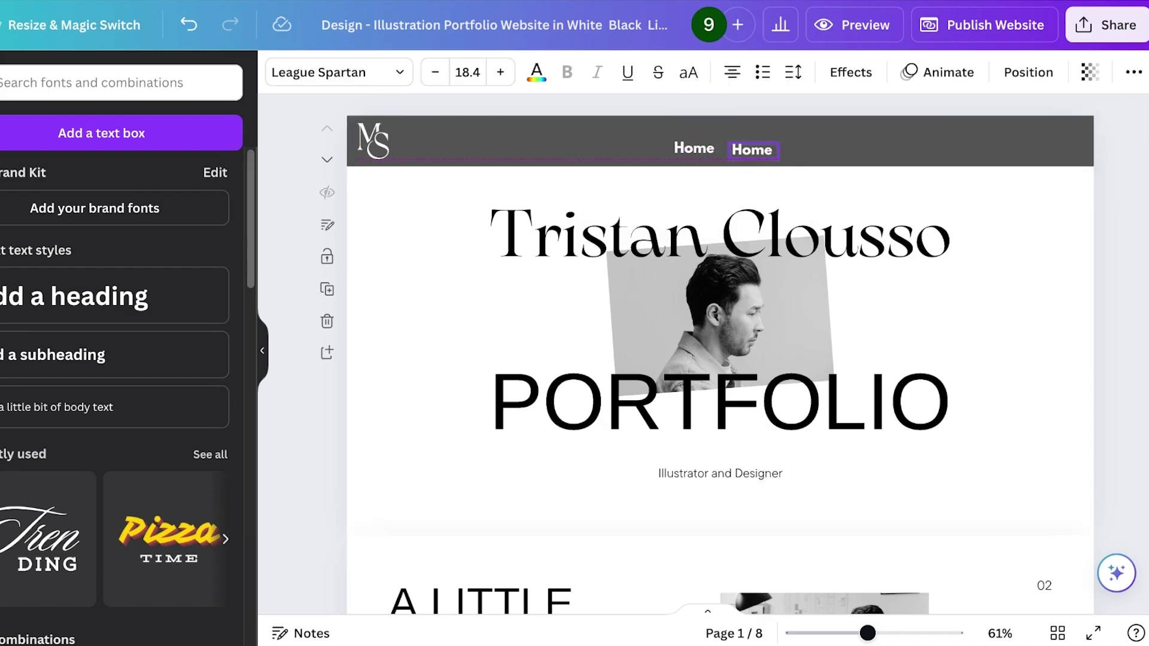
key(ctrl+d)
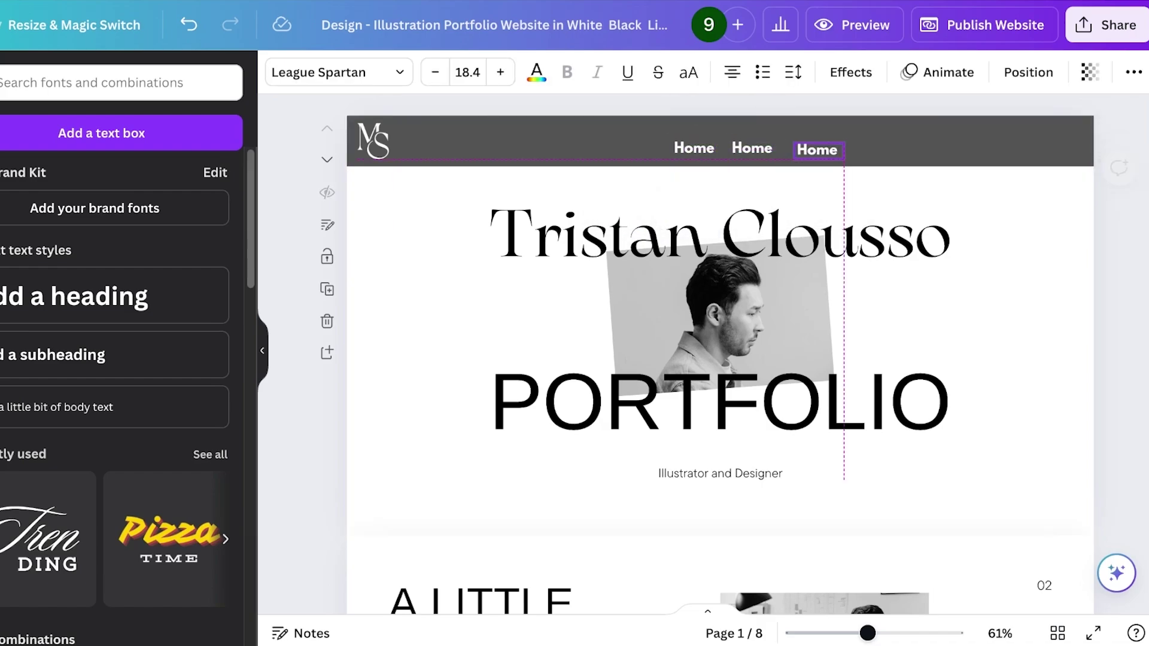
key(ctrl+d)
key(ctrl+d)
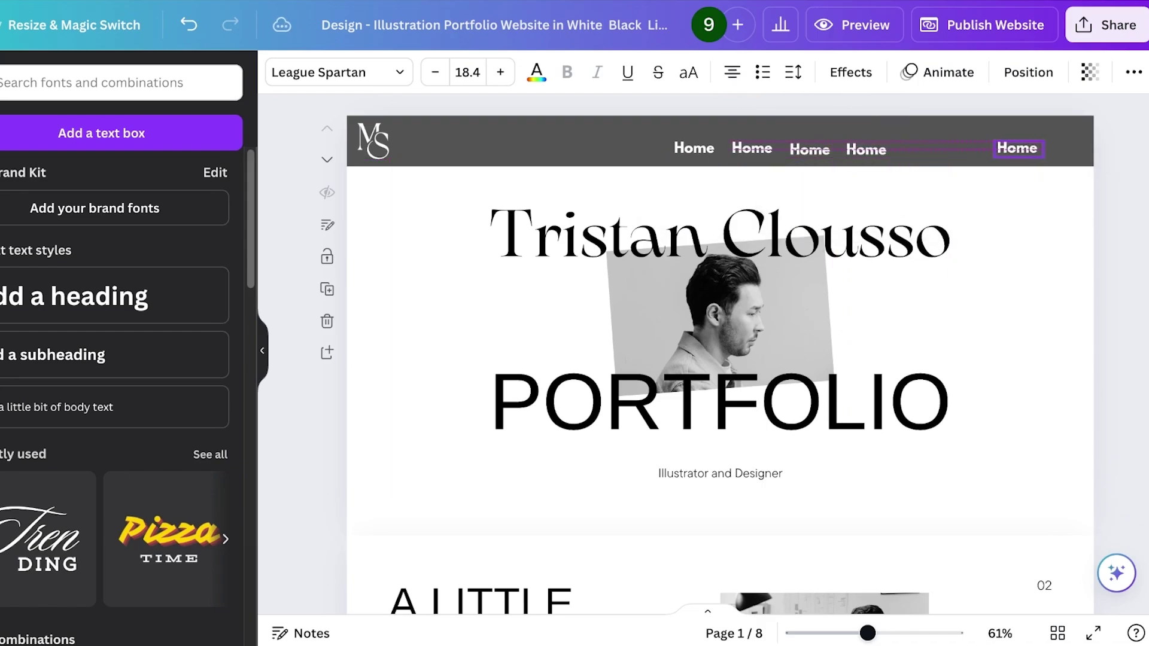
drag(866, 149, 934, 150)
drag(809, 150, 841, 148)
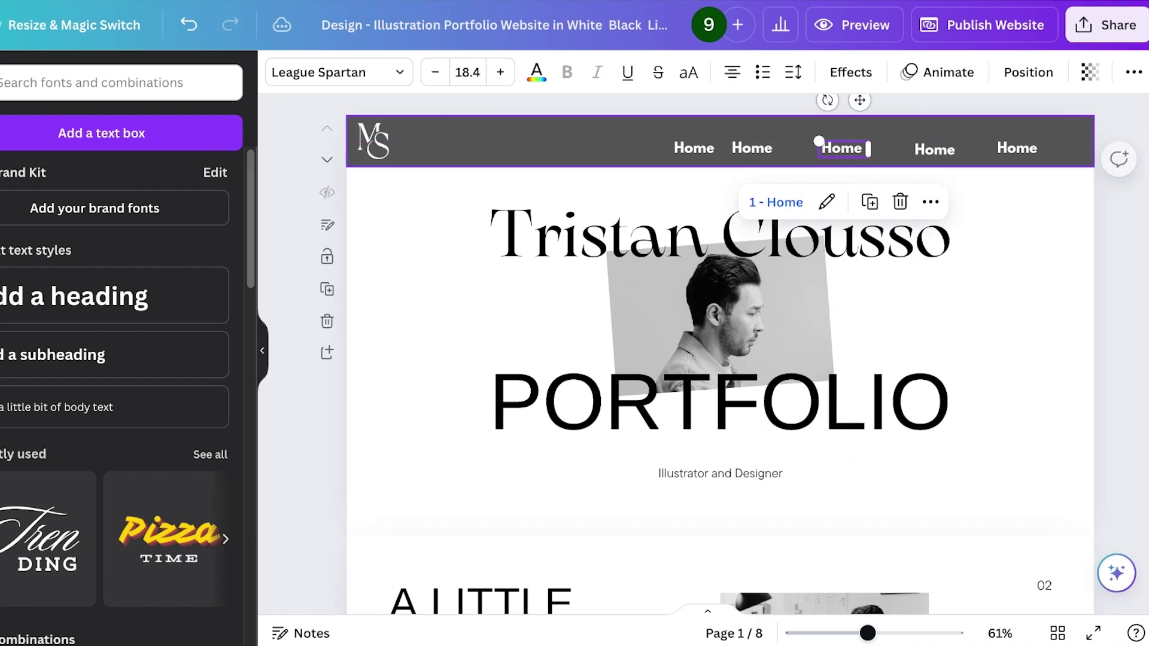
drag(751, 148, 768, 148)
Replace the second header item's text with "About Me" and widen its text box to fit one line
scroll(768, 190, down, 5)
scroll(768, 190, up, 4)
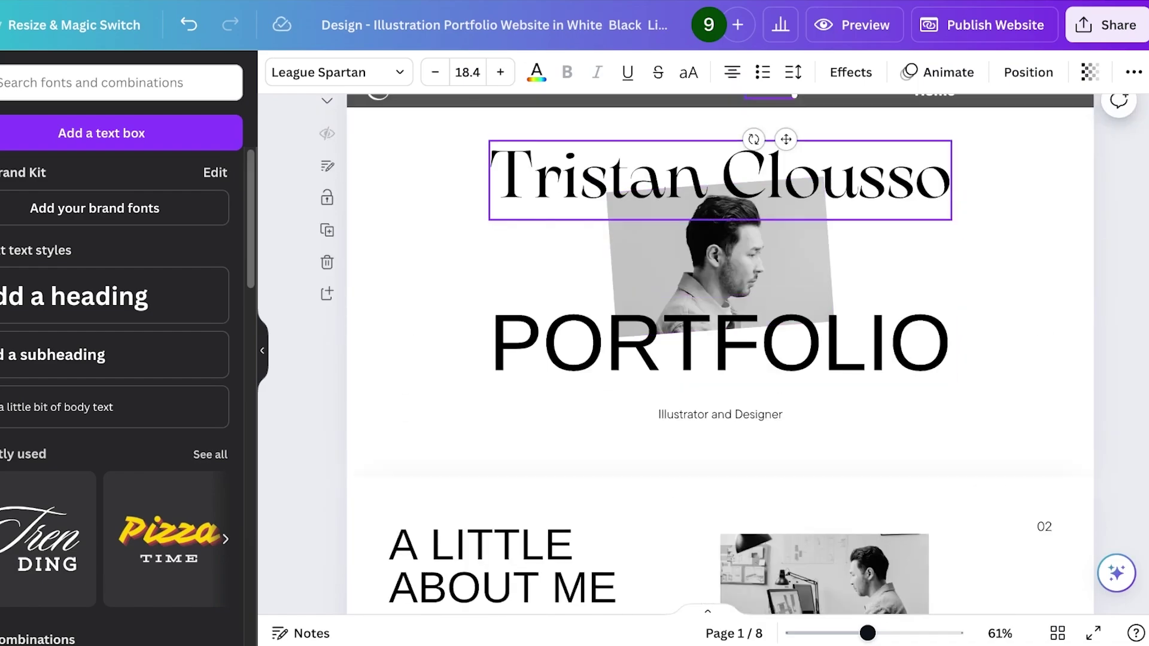
scroll(718, 179, up, 2)
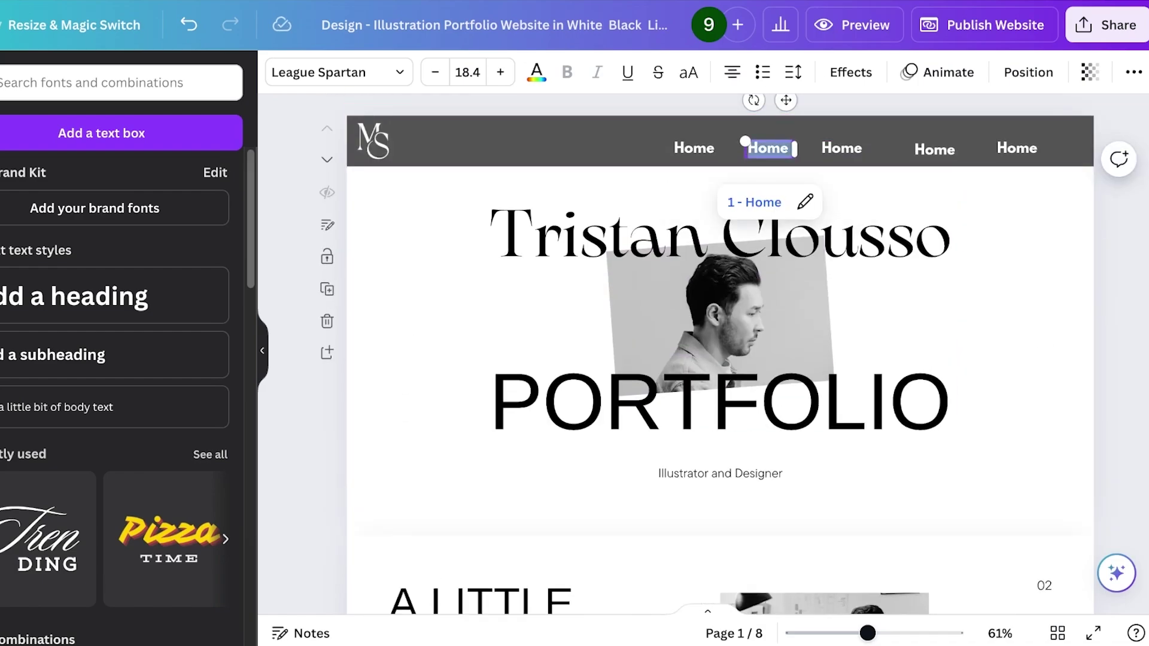
text(About M)
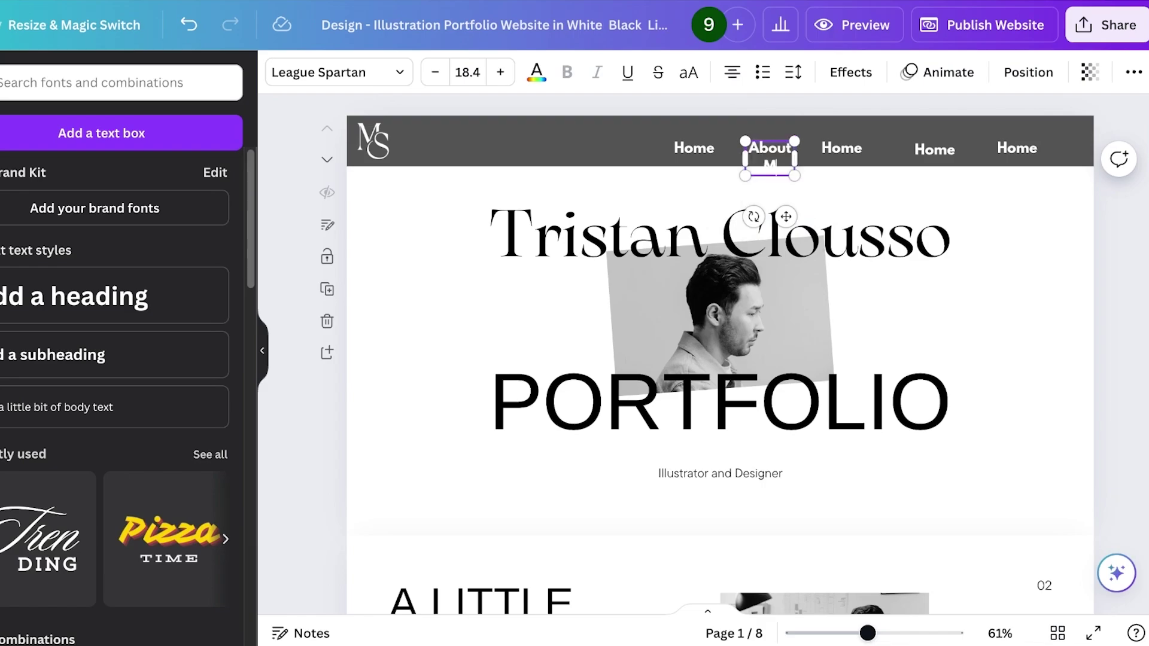
text(e)
drag(794, 159, 770, 148)
click(802, 160)
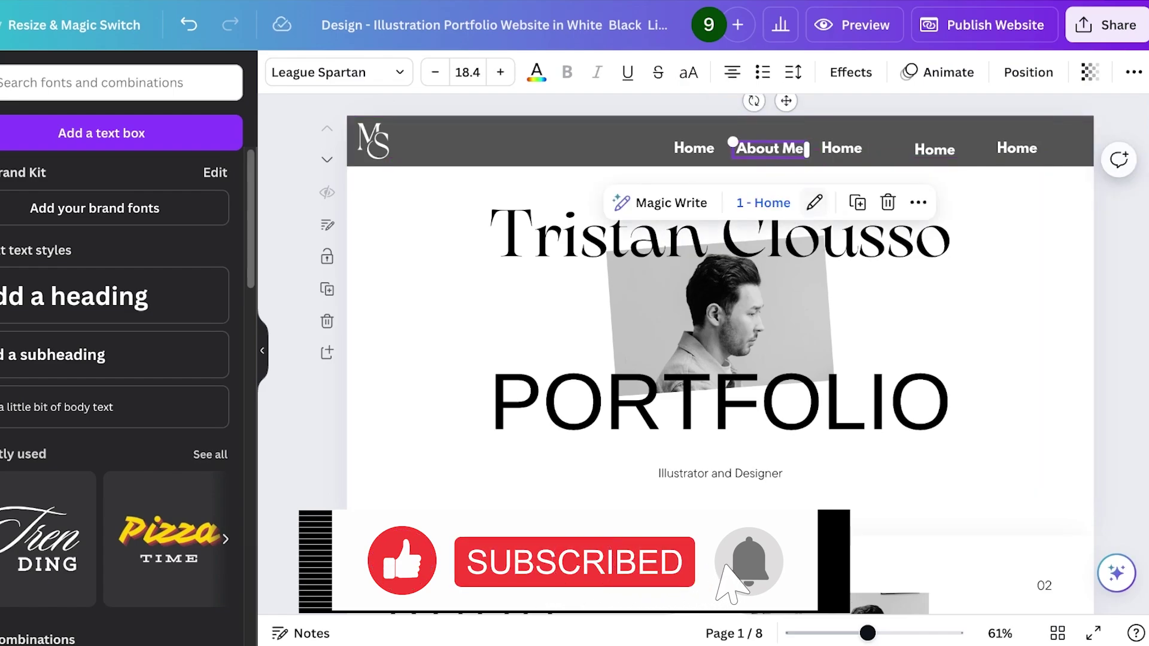
Change the link of the header's About Me text to the page "3 - Background"
click(814, 202)
click(877, 280)
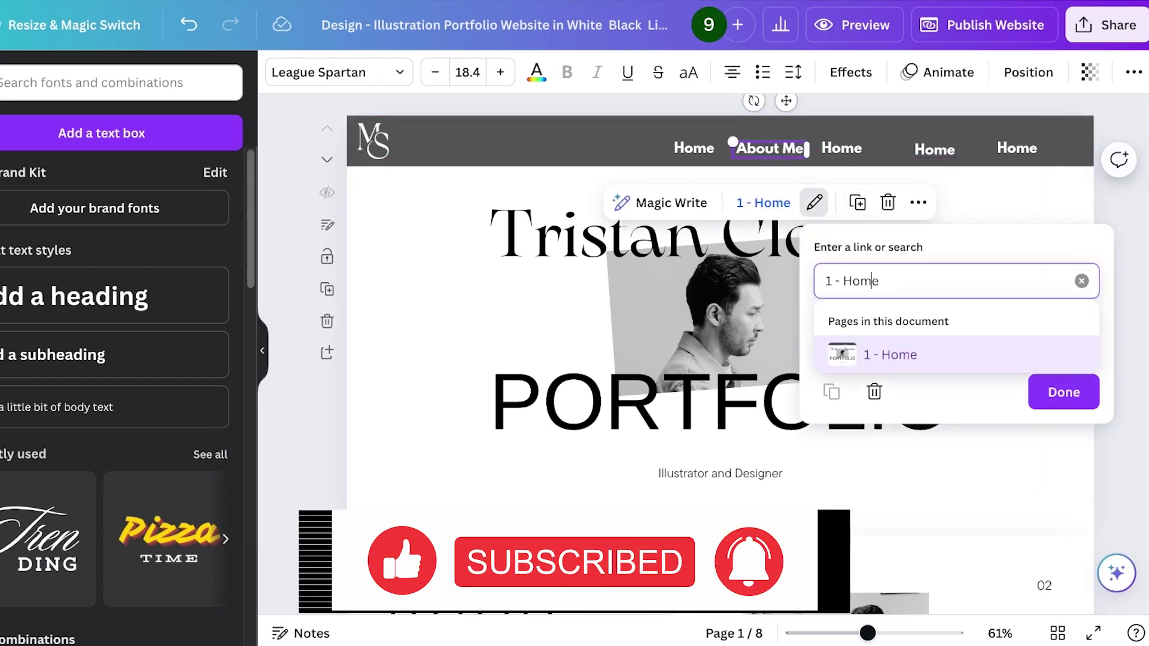
click(1081, 281)
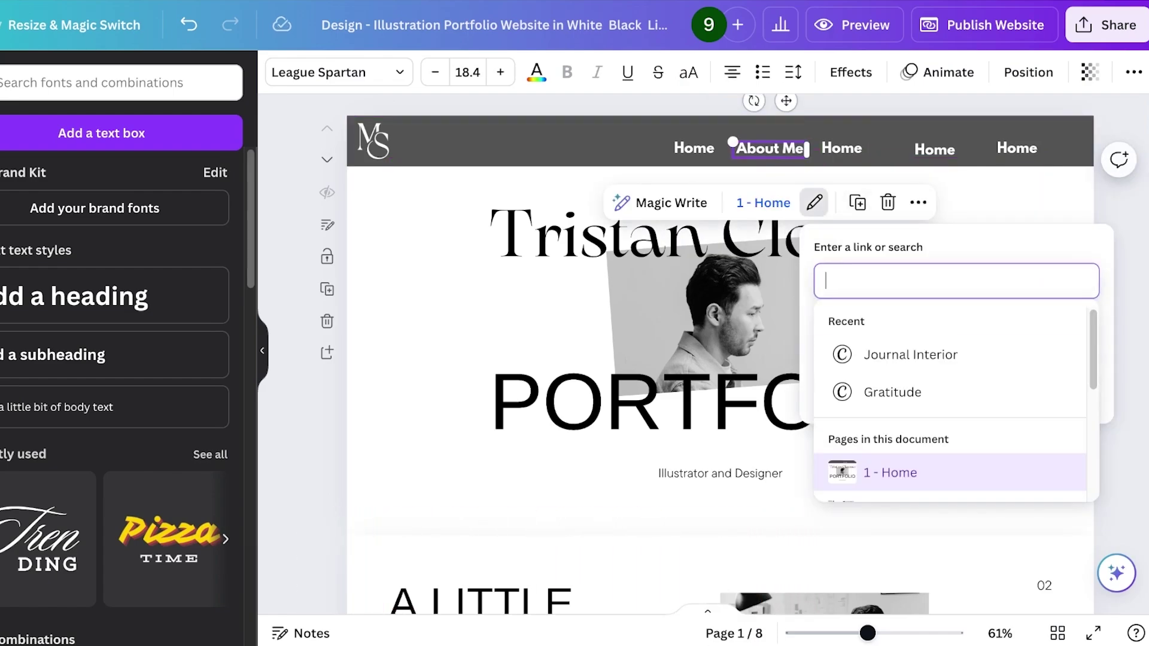
scroll(952, 389, down, 4)
scroll(952, 374, up, 1)
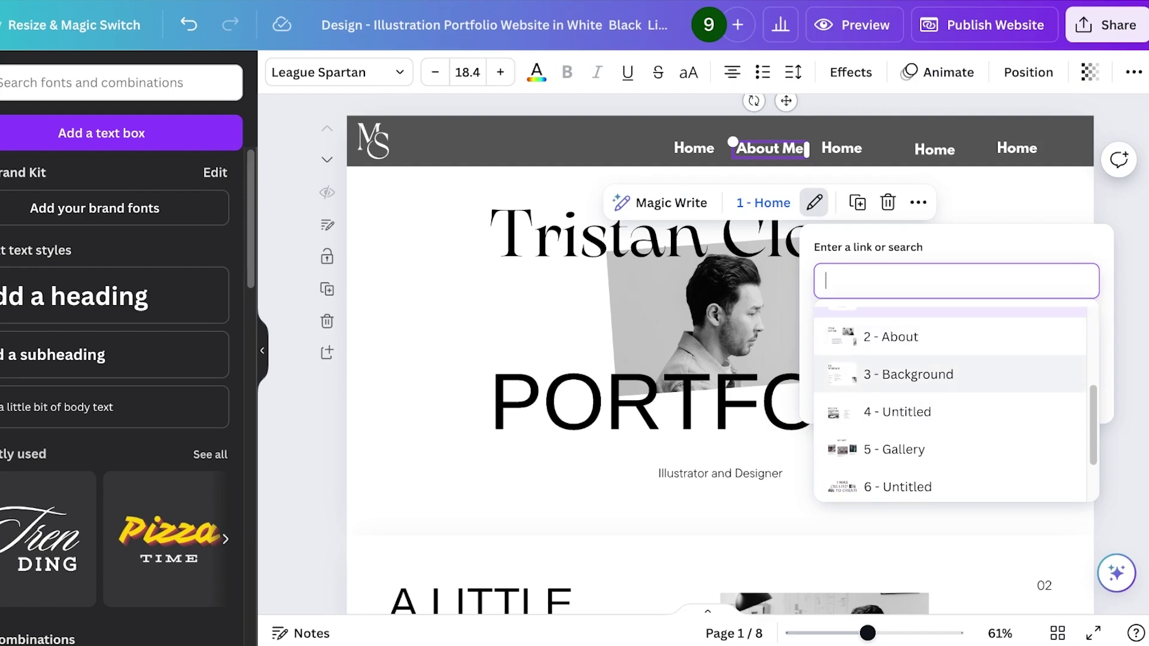
click(916, 374)
click(975, 392)
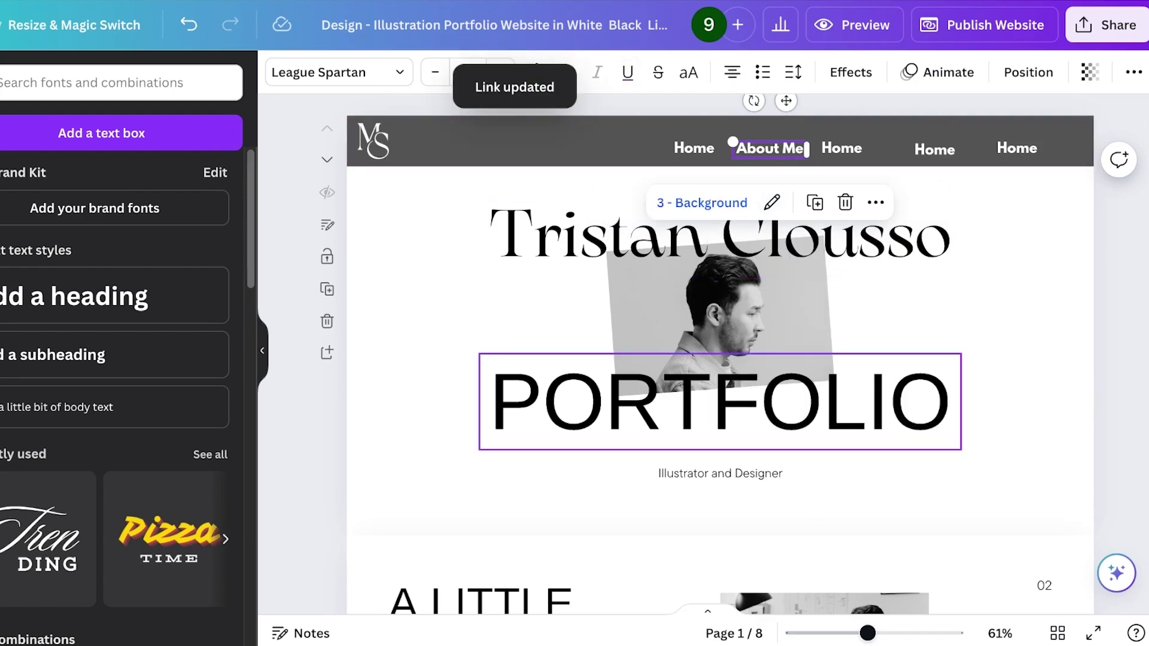
Change the link of the third header item, beside About Me, to the page "3 - Background"
click(841, 147)
click(826, 202)
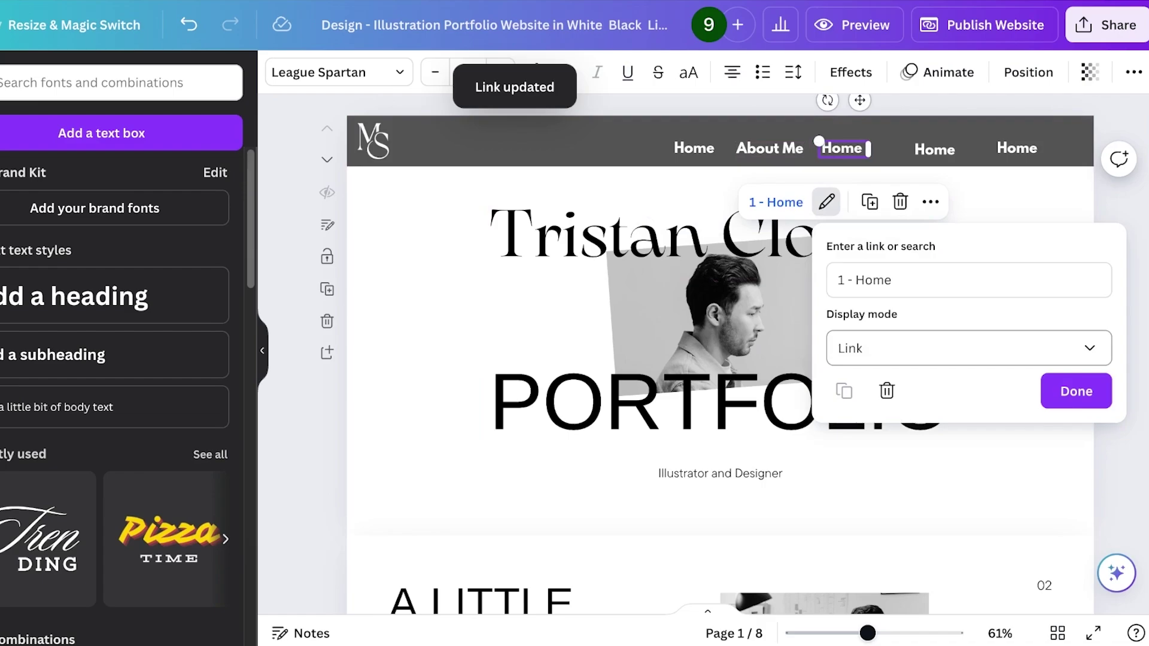
click(968, 348)
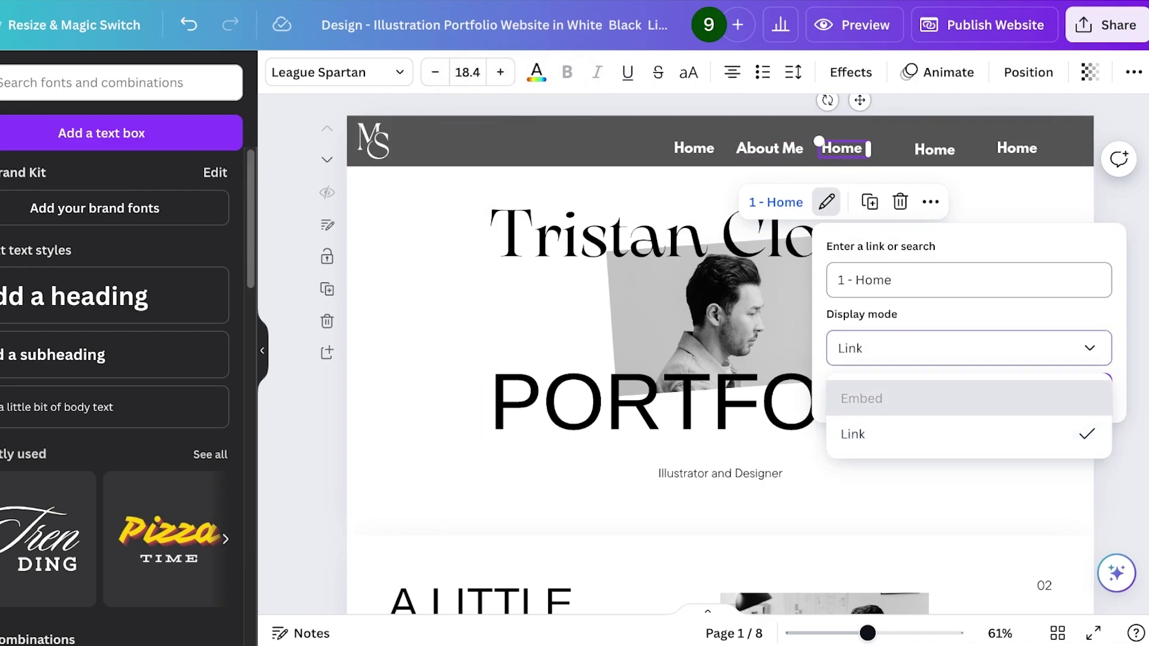
click(968, 279)
click(1093, 279)
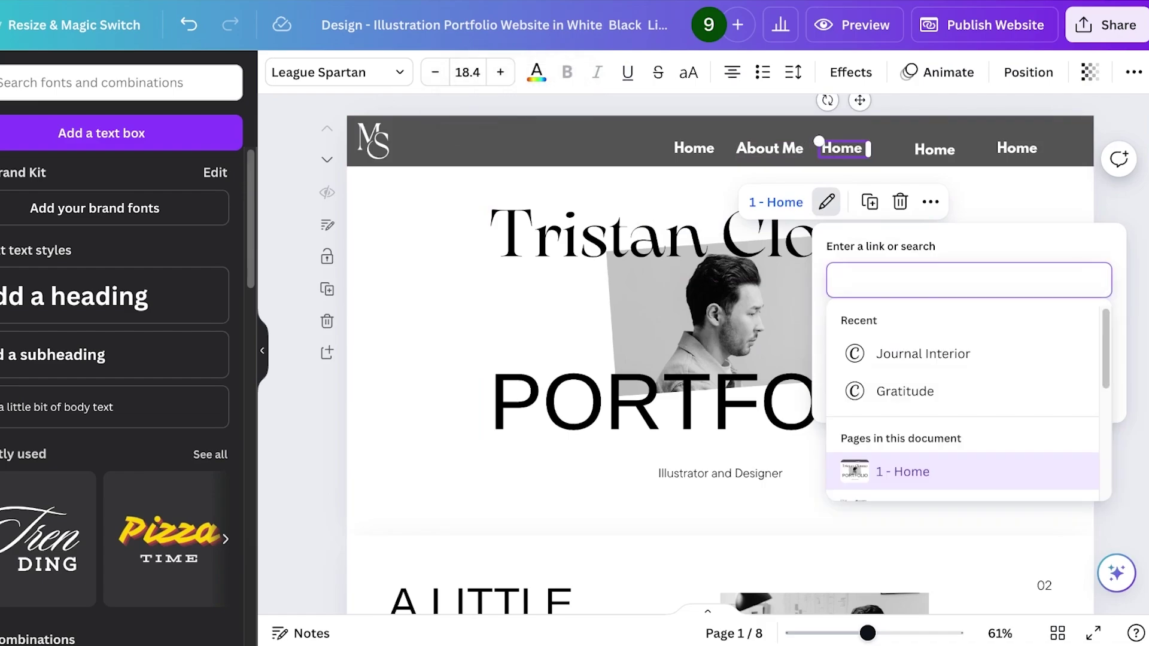
scroll(962, 419, down, 5)
scroll(962, 419, up, 3)
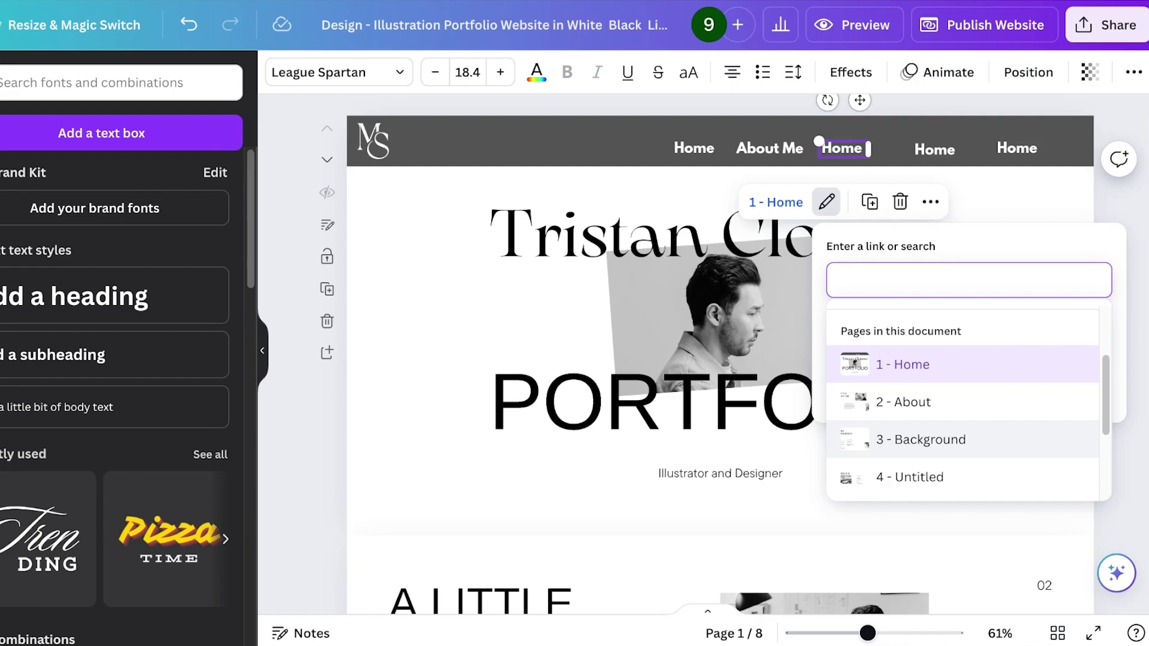
click(930, 439)
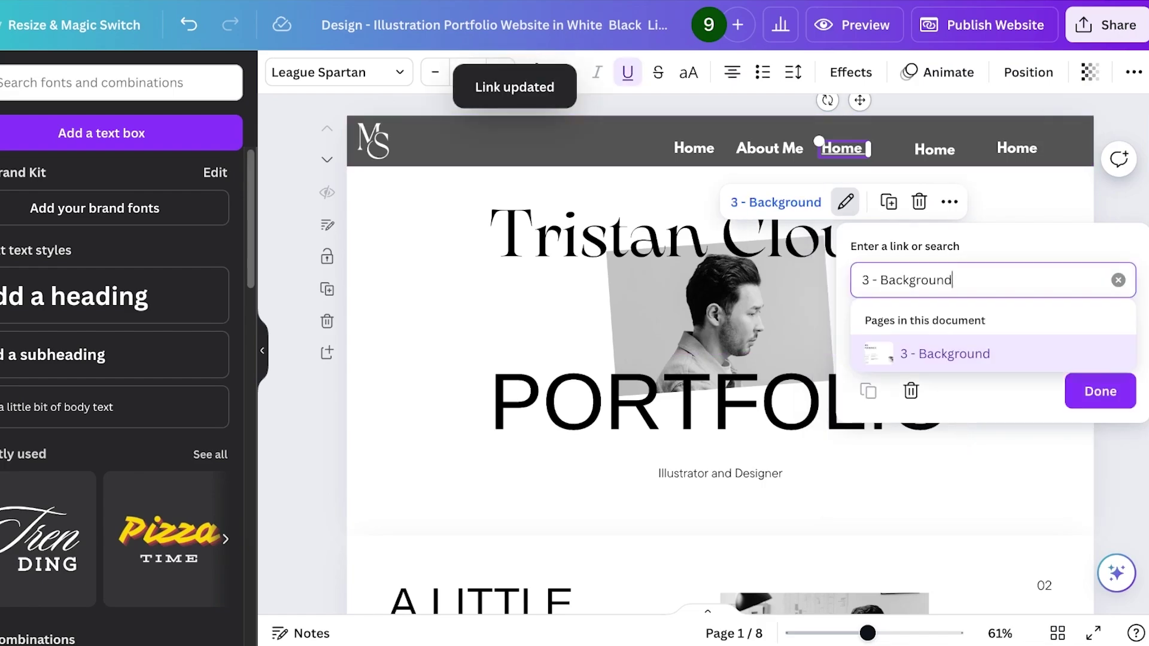
key(ctrl+a)
text(A)
click(945, 391)
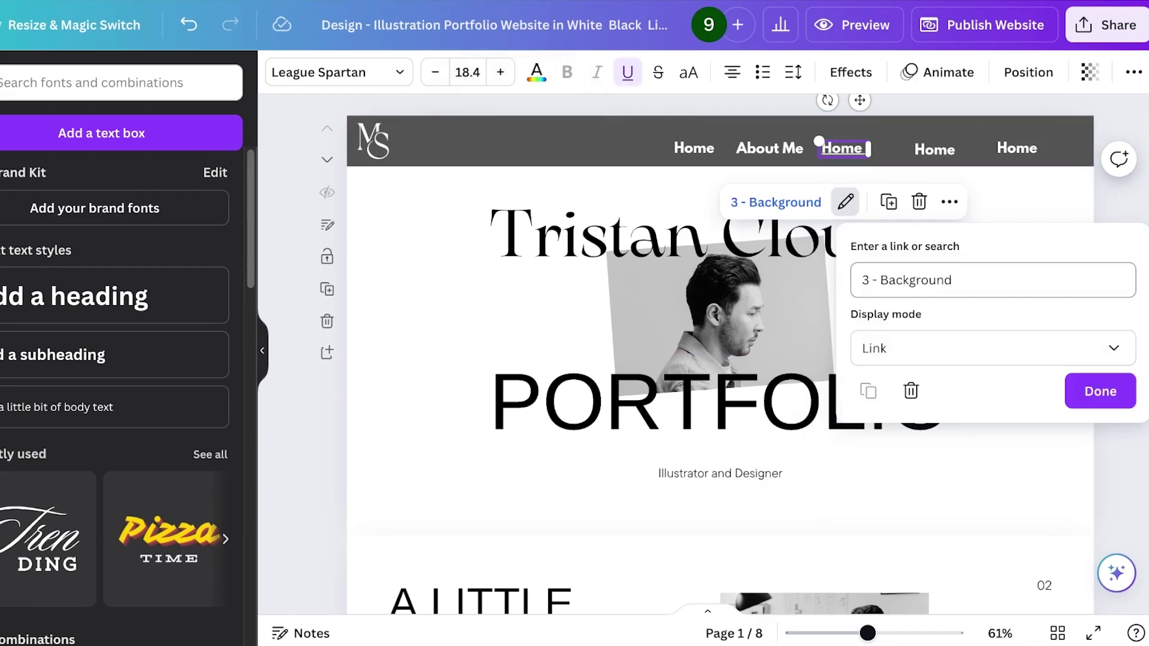
click(1097, 390)
Replace the third header item's text with "Background" and widen its text box to fit one line
click(841, 148)
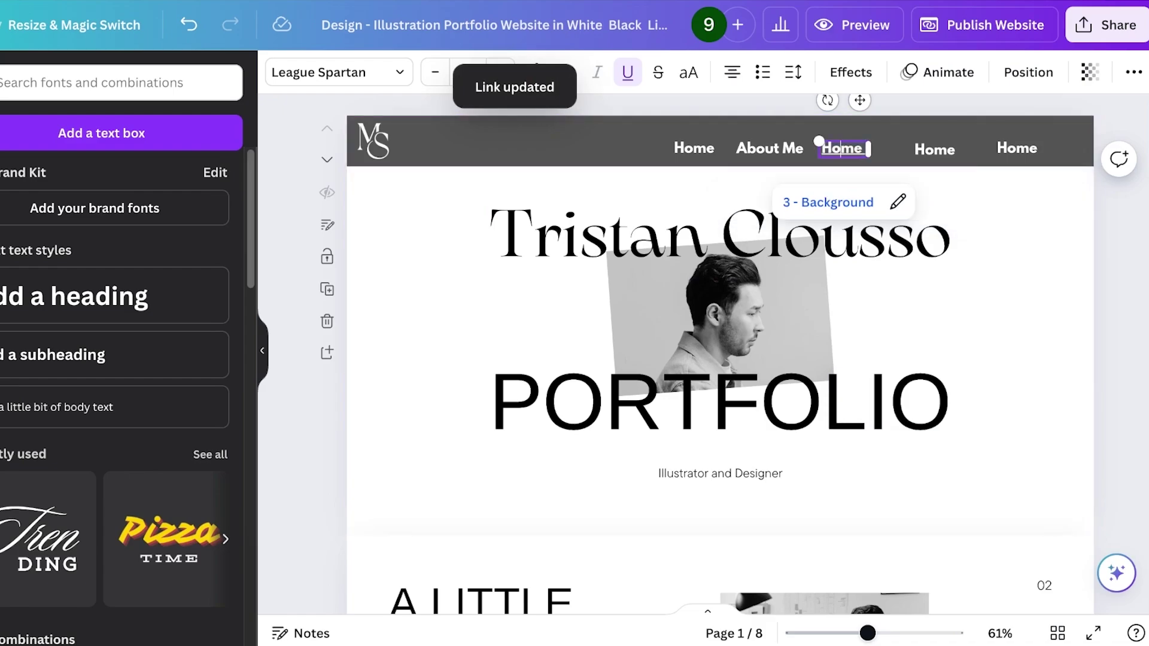
text(Ba)
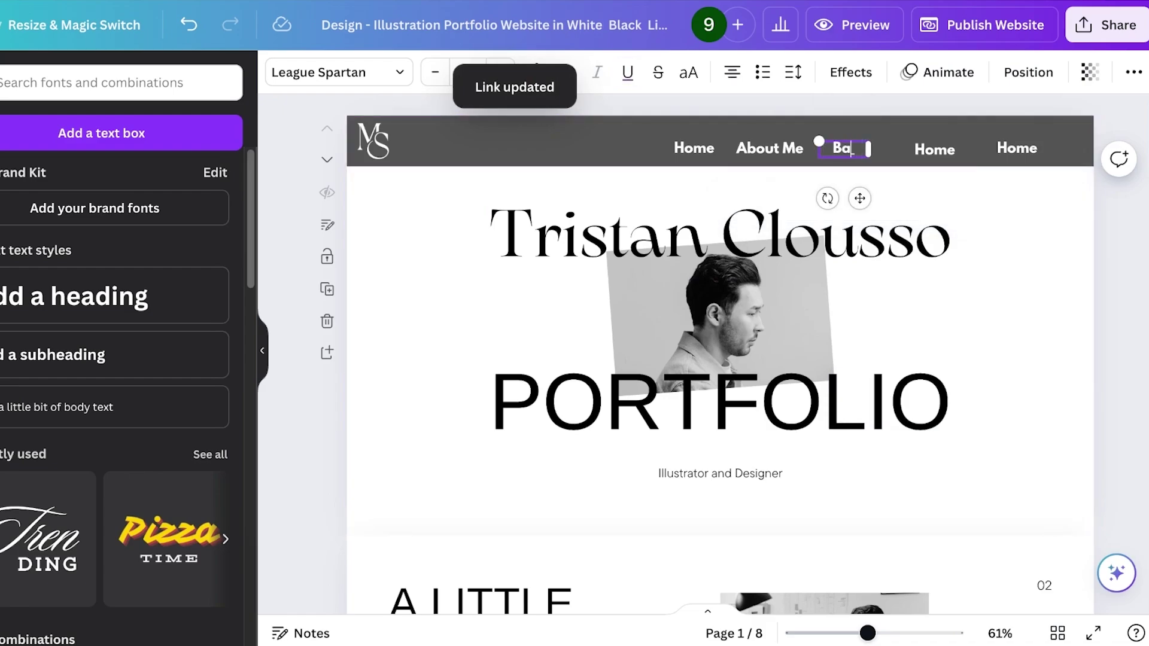
text(ckground)
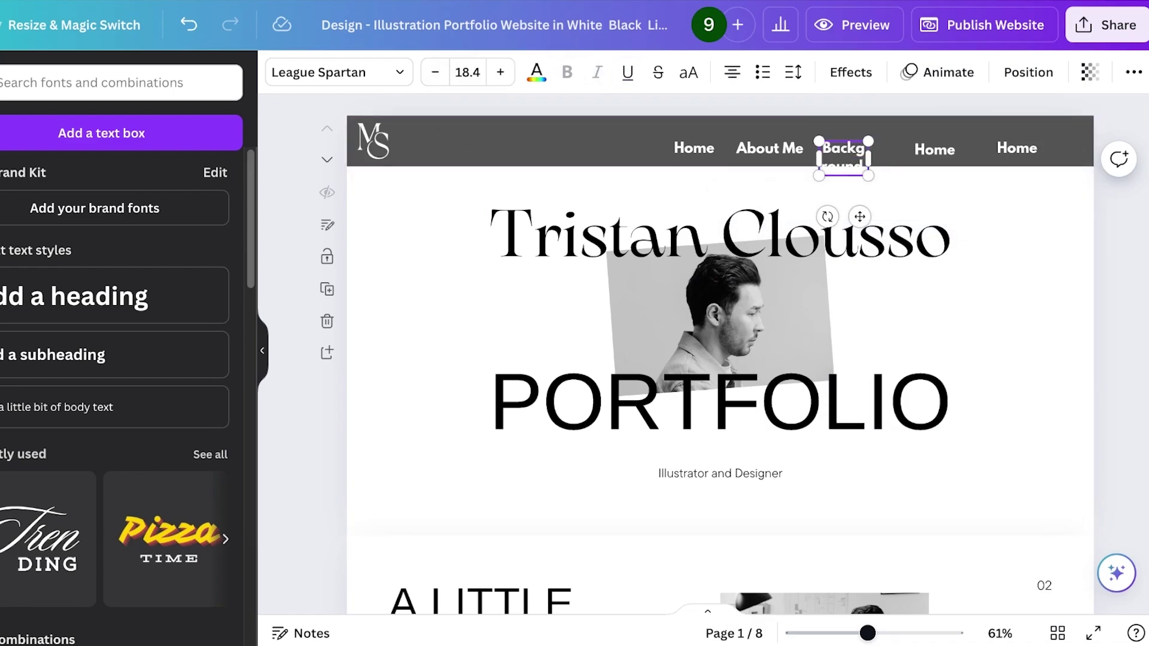
drag(868, 158, 950, 147)
click(864, 148)
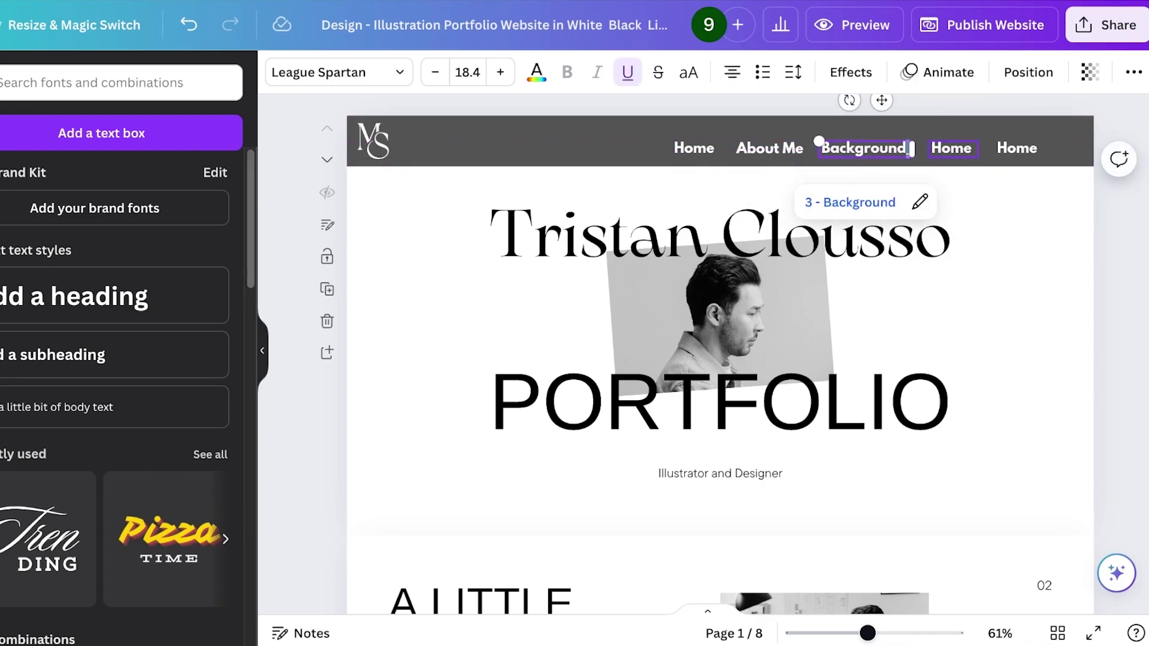
Look through the website's pages to review which sections the remaining header items could link to
click(999, 269)
scroll(720, 353, down, 6)
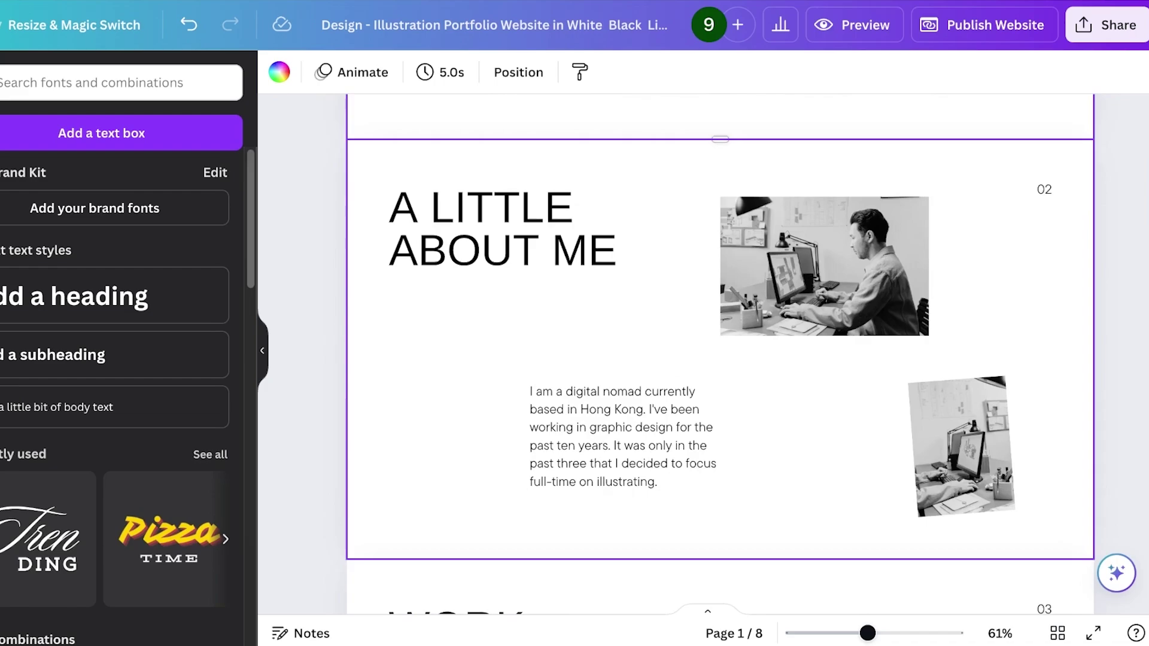
scroll(718, 359, down, 10)
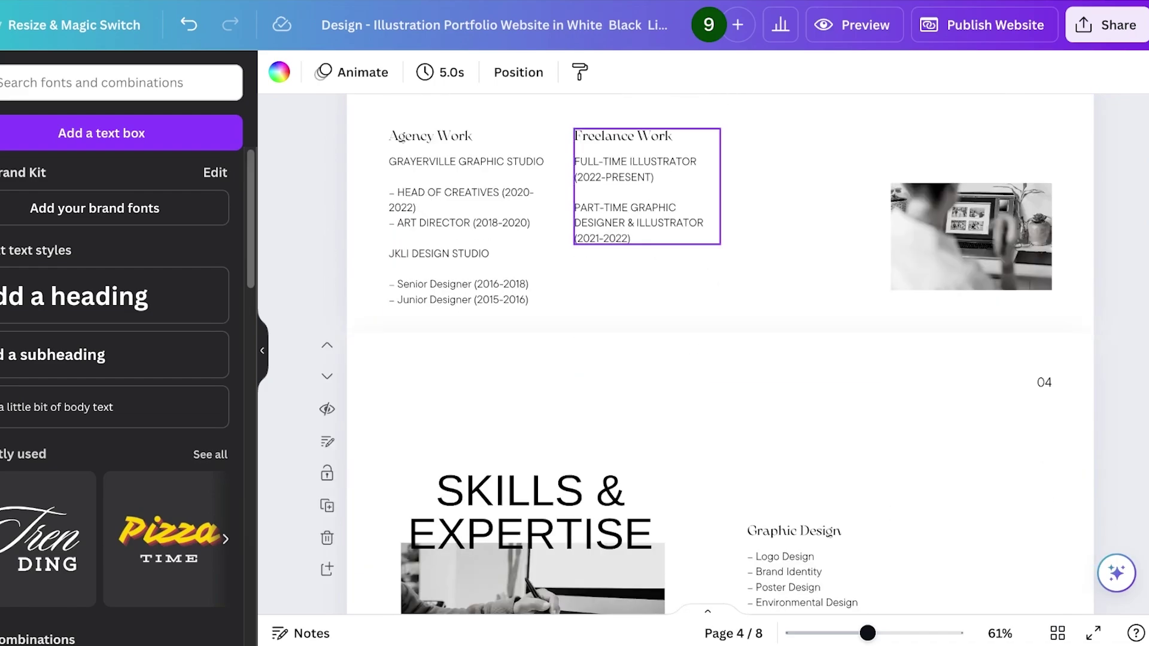
scroll(718, 359, down, 8)
scroll(718, 359, up, 2)
scroll(718, 359, down, 7)
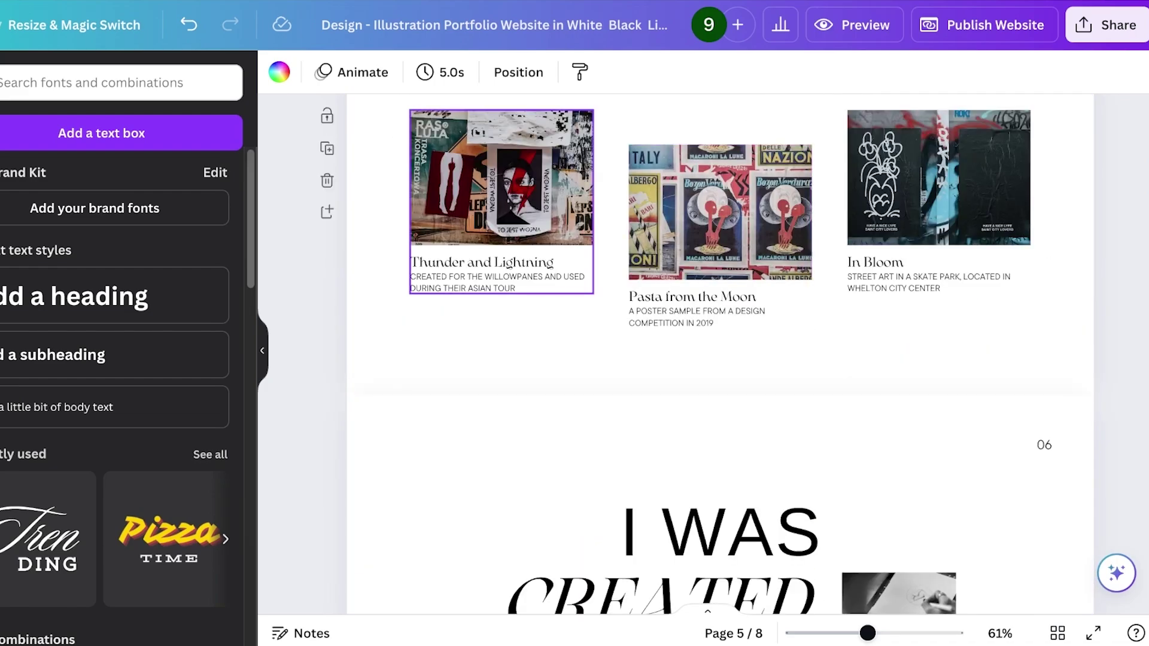
scroll(718, 359, up, 8)
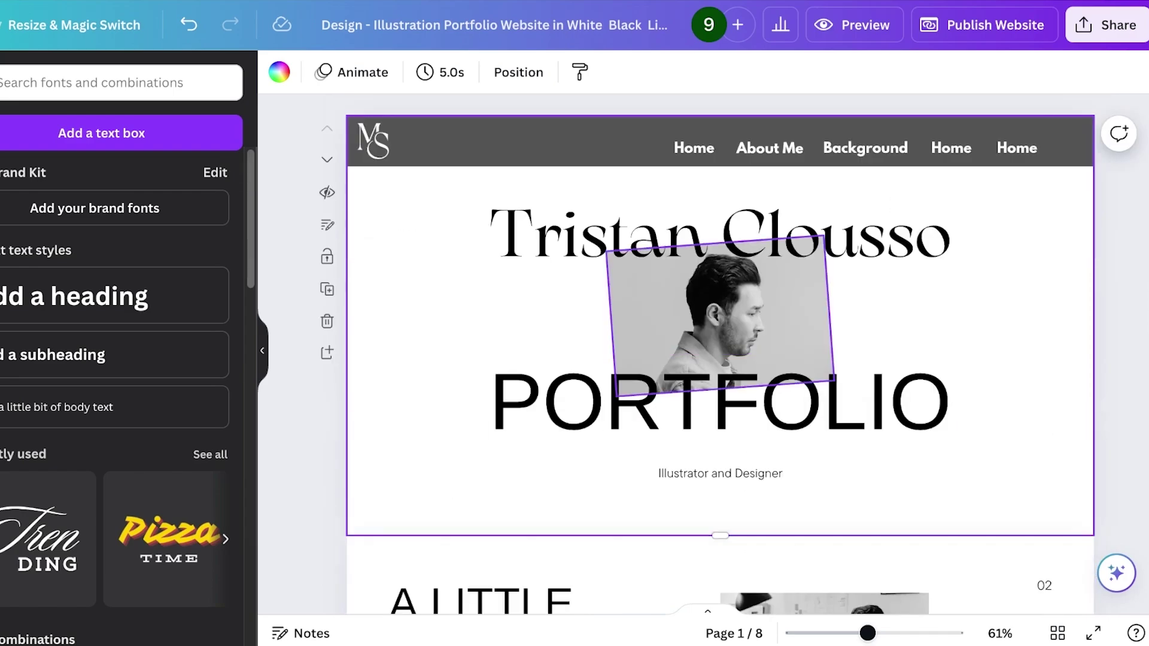
scroll(718, 359, down, 10)
scroll(718, 359, down, 15)
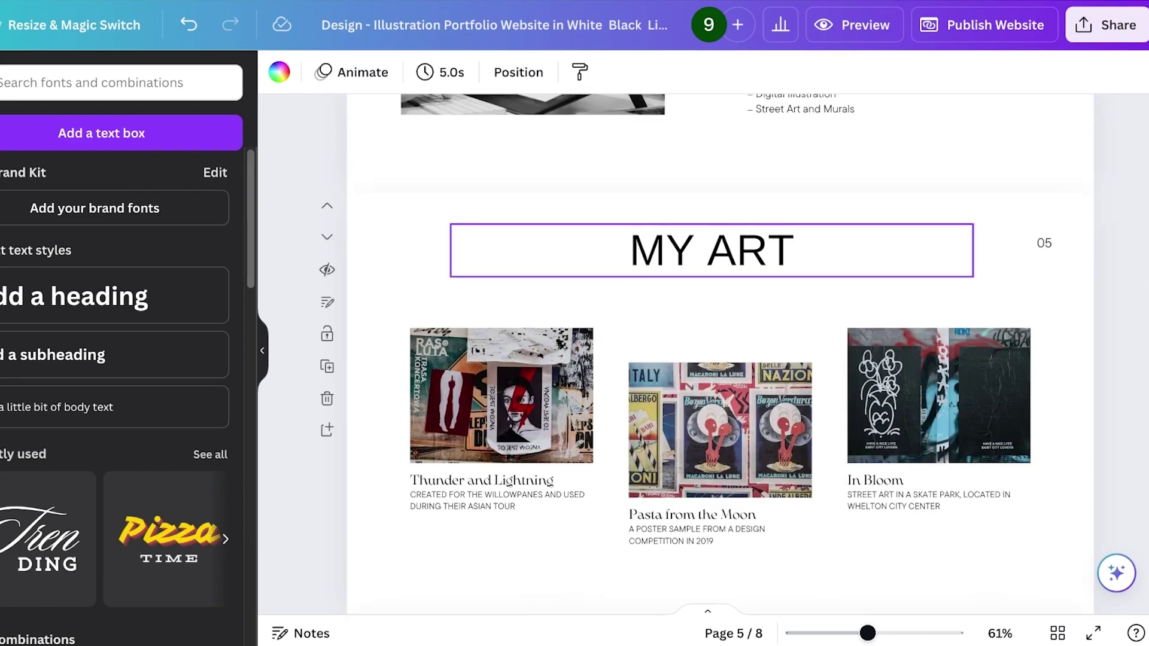
scroll(718, 359, down, 10)
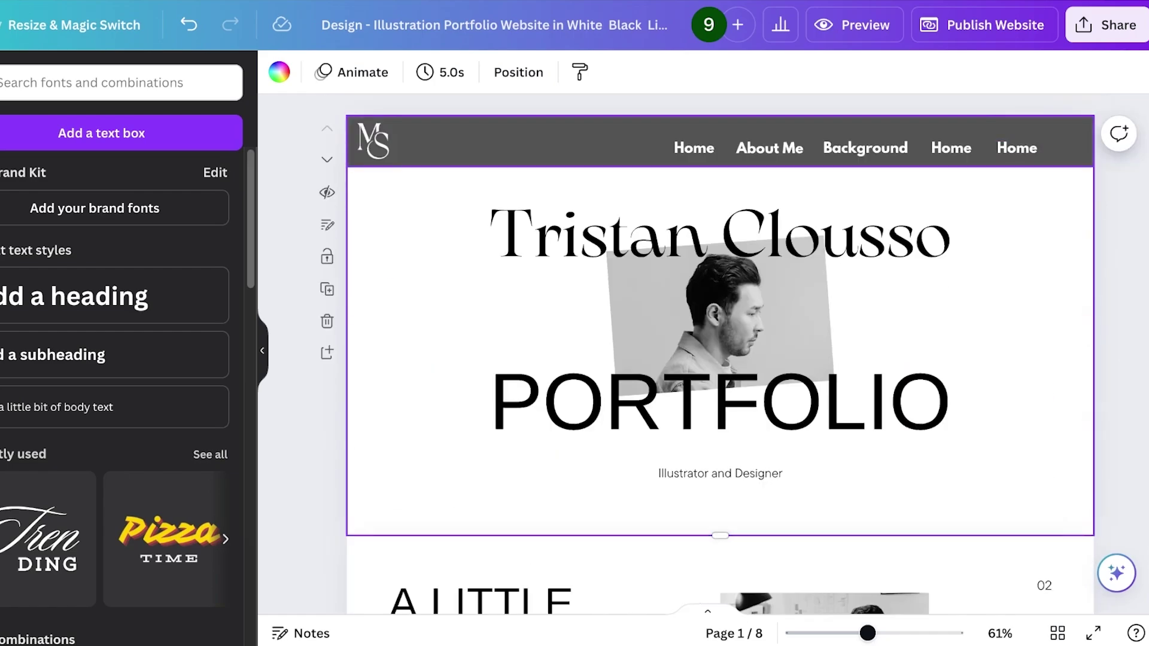
Delete the fourth header item and replace the last item's text with "Work with Me", widening its box to fit one line
click(951, 147)
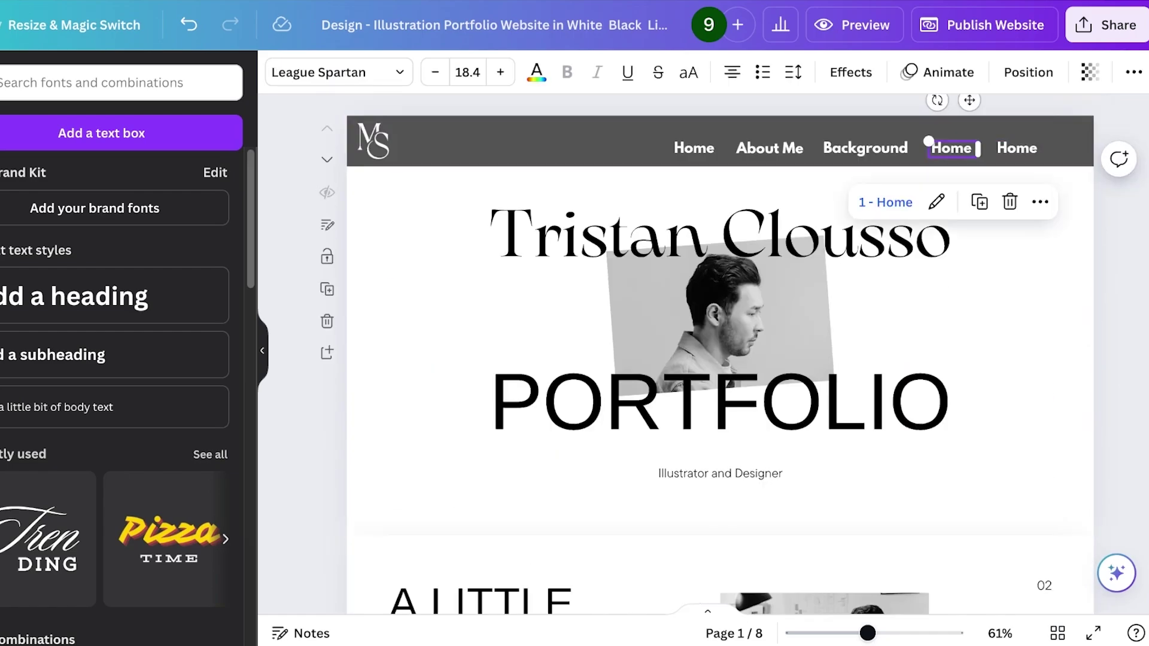
key(Delete)
double_click(1016, 148)
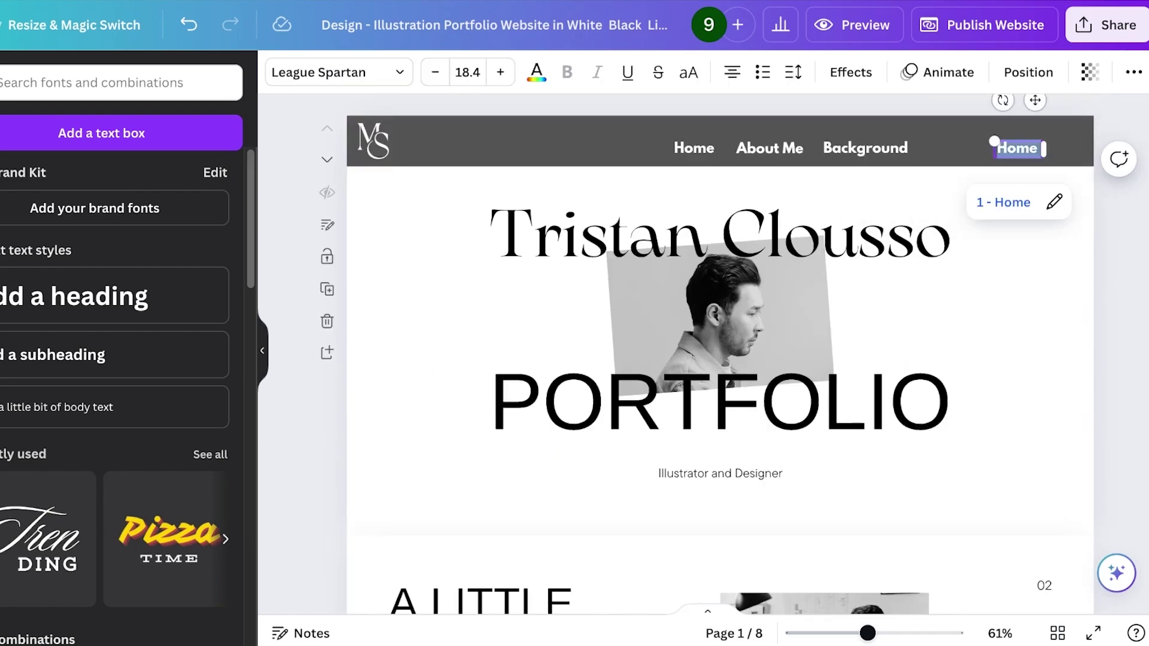
text(A)
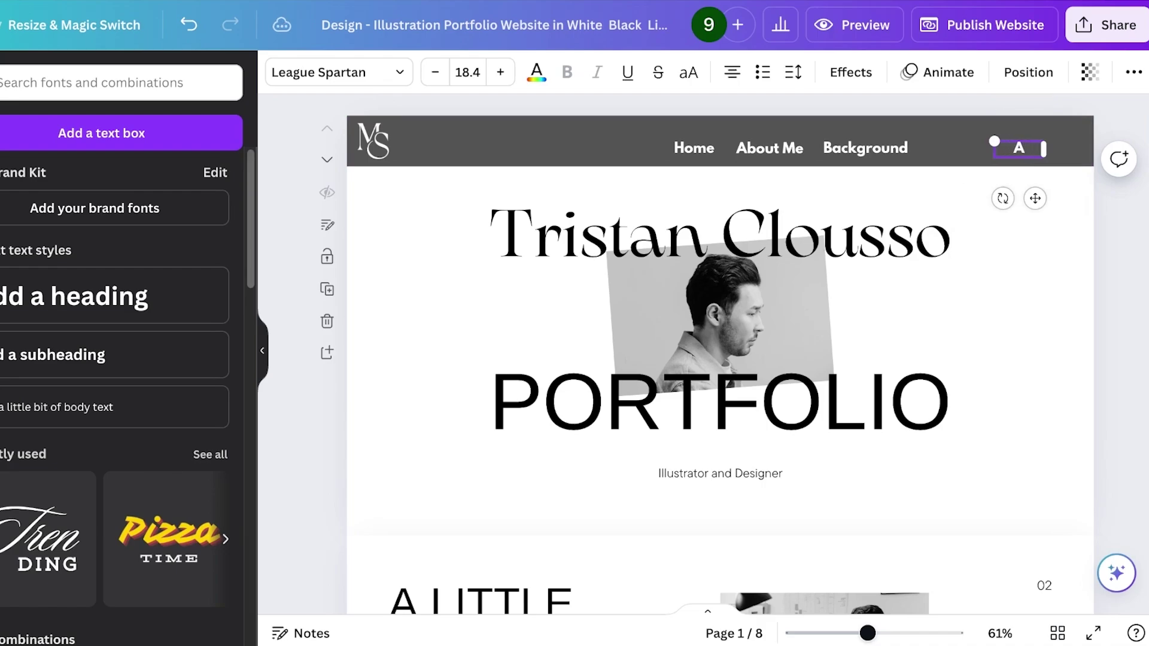
text(ork with)
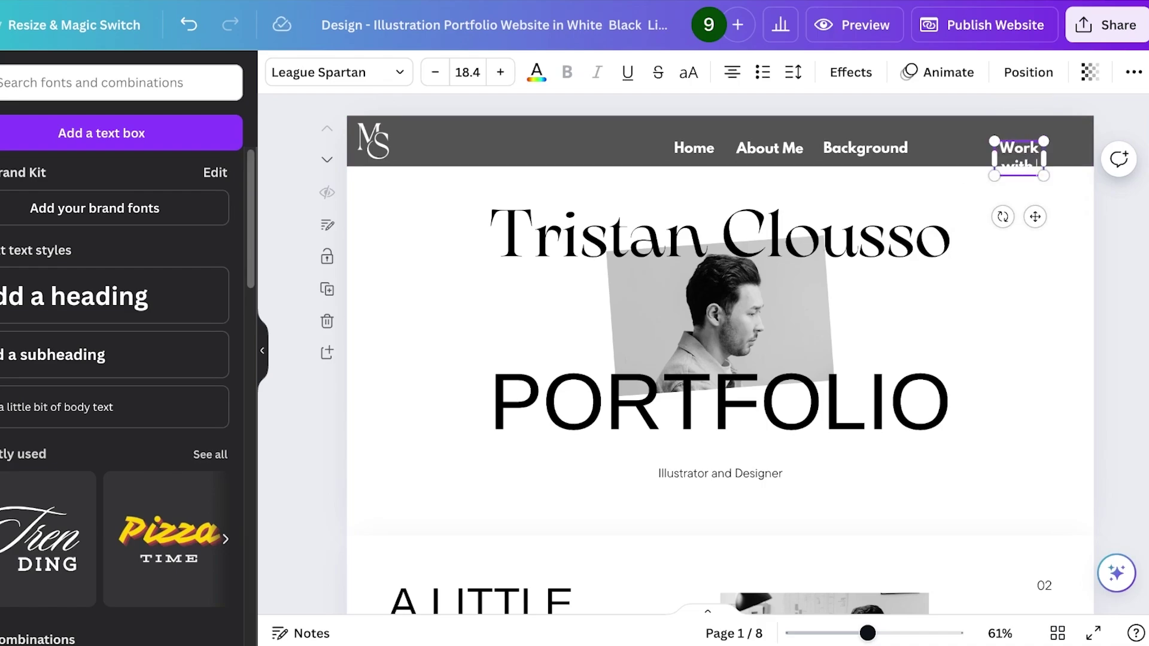
text( Me)
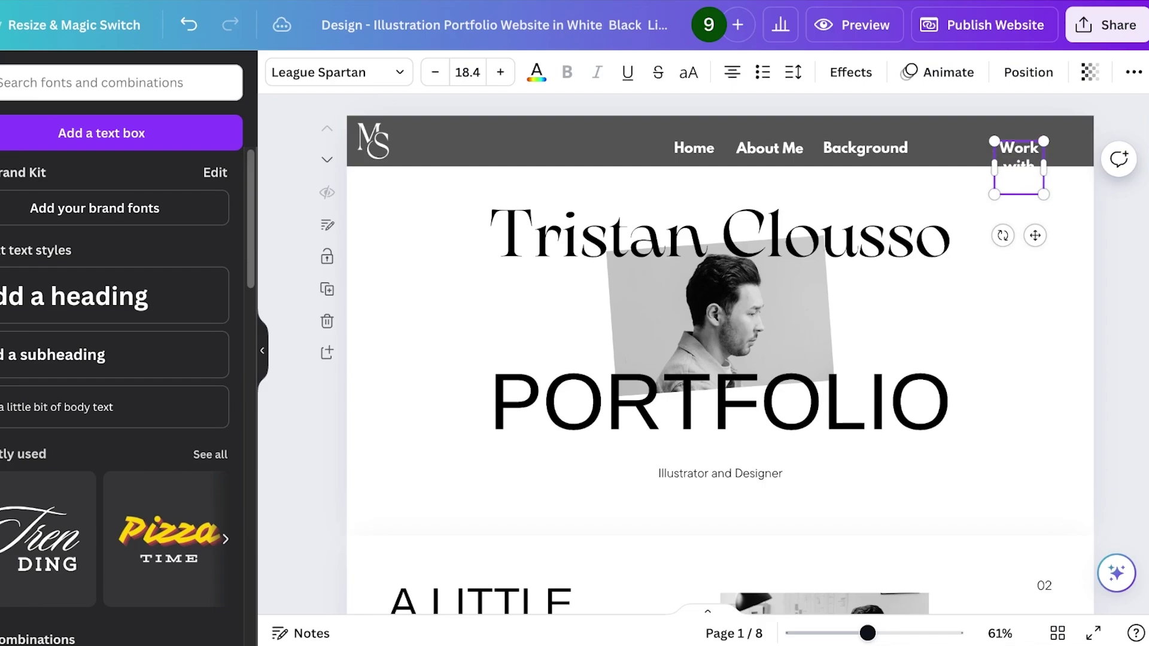
drag(994, 167, 929, 148)
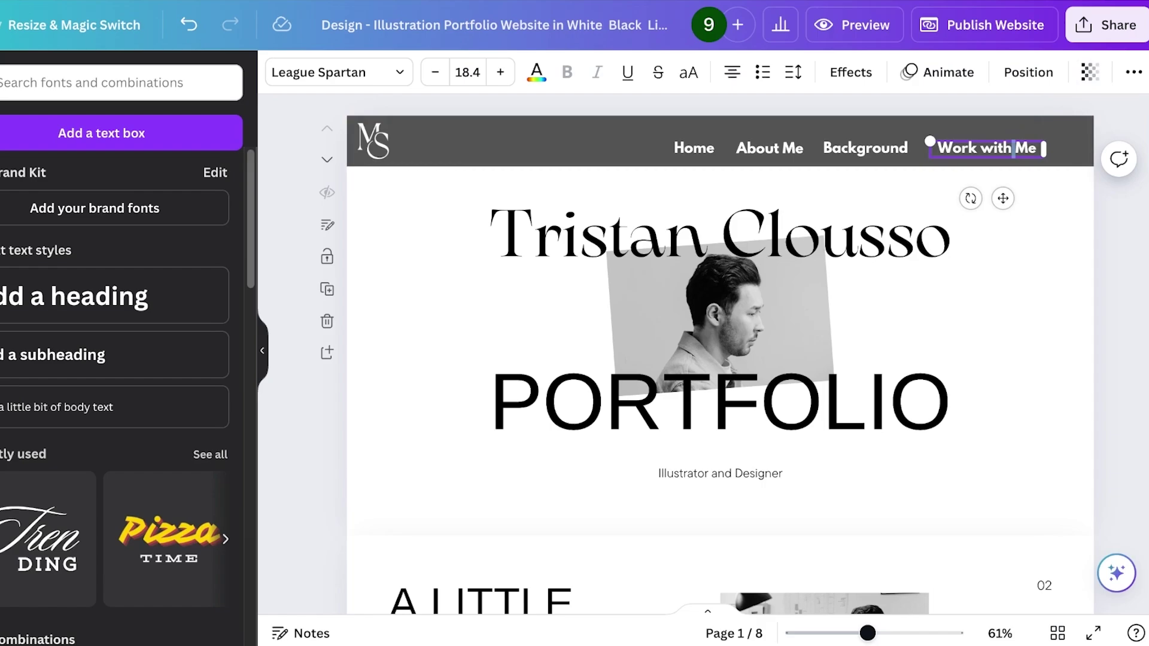
Change the link of the header's Work with Me text to the page "8 - Contact" and remove its underline
click(1134, 72)
click(1092, 114)
click(1068, 144)
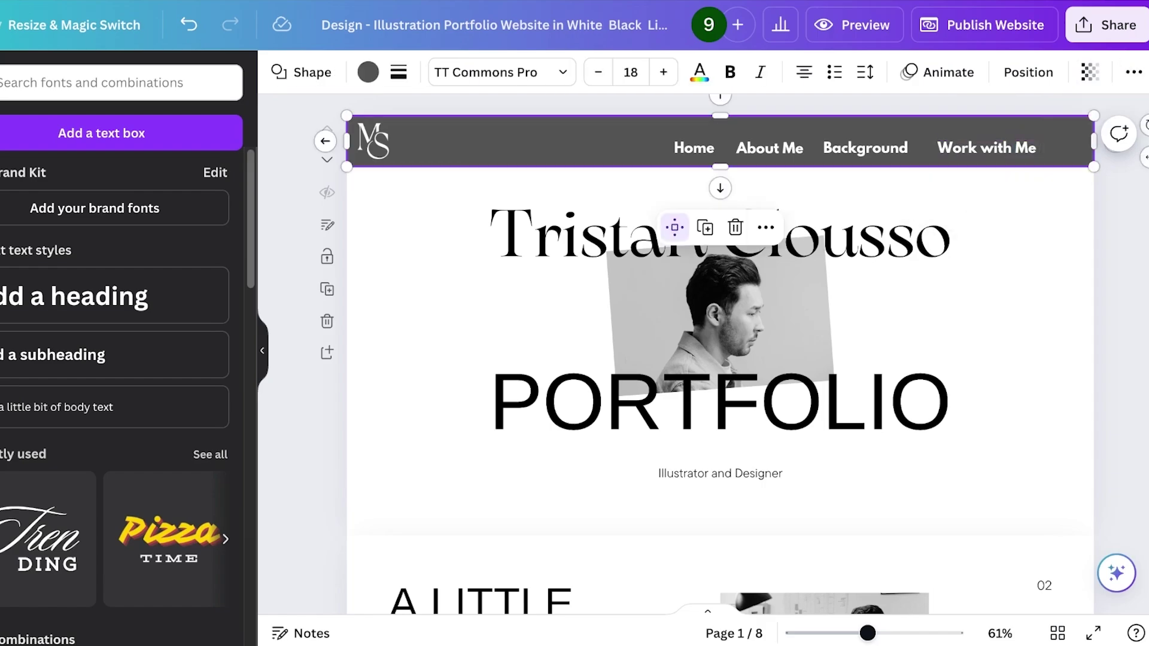
click(986, 148)
click(1028, 201)
click(992, 280)
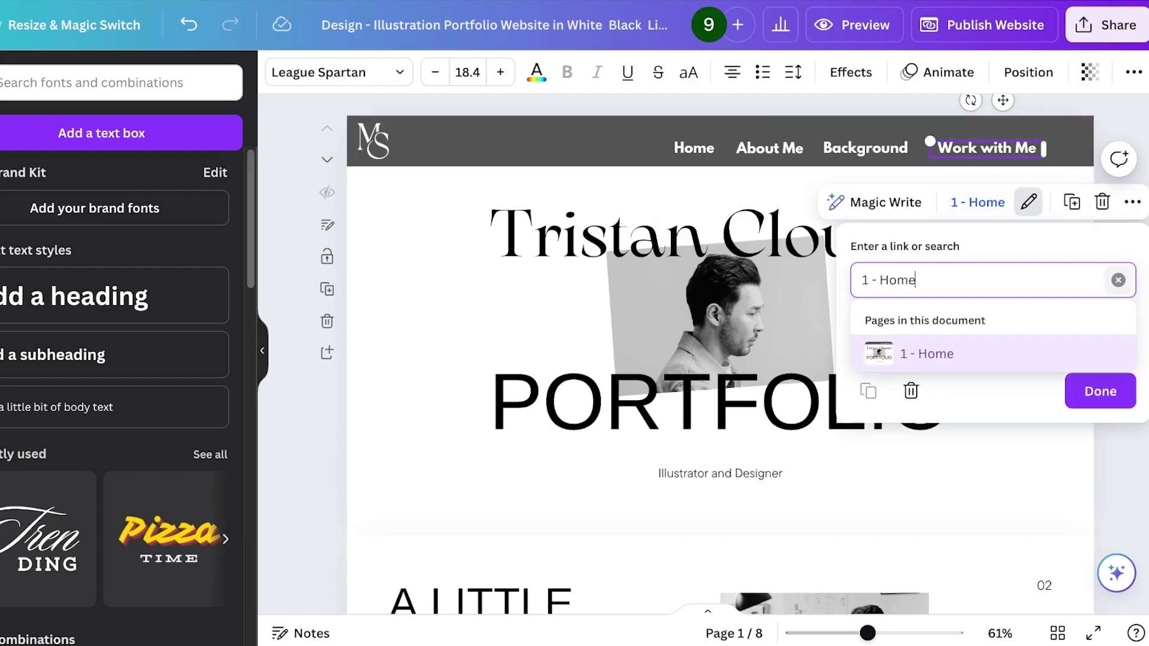
click(1117, 280)
scroll(986, 402, down, 2)
scroll(988, 419, down, 3)
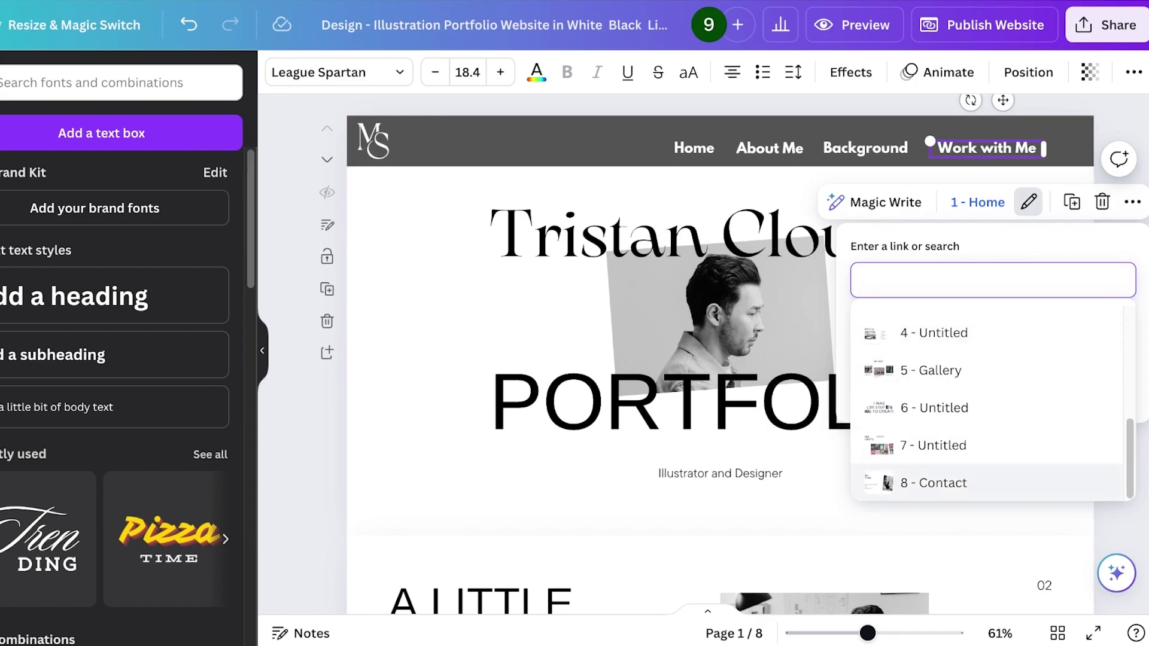
click(936, 482)
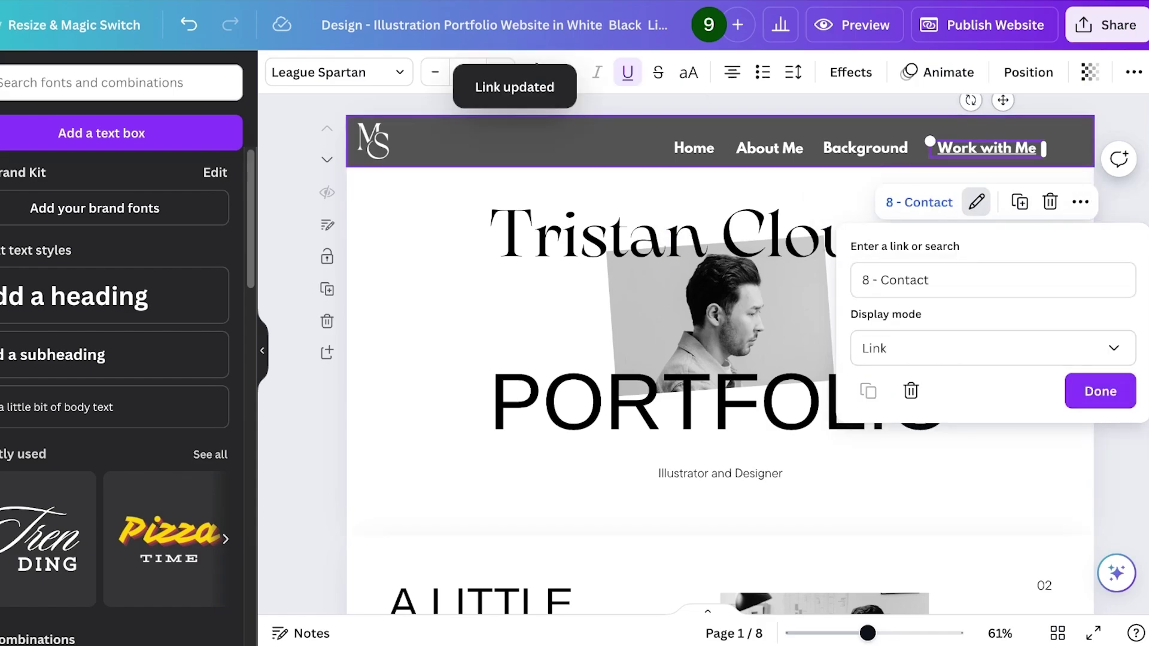
click(626, 72)
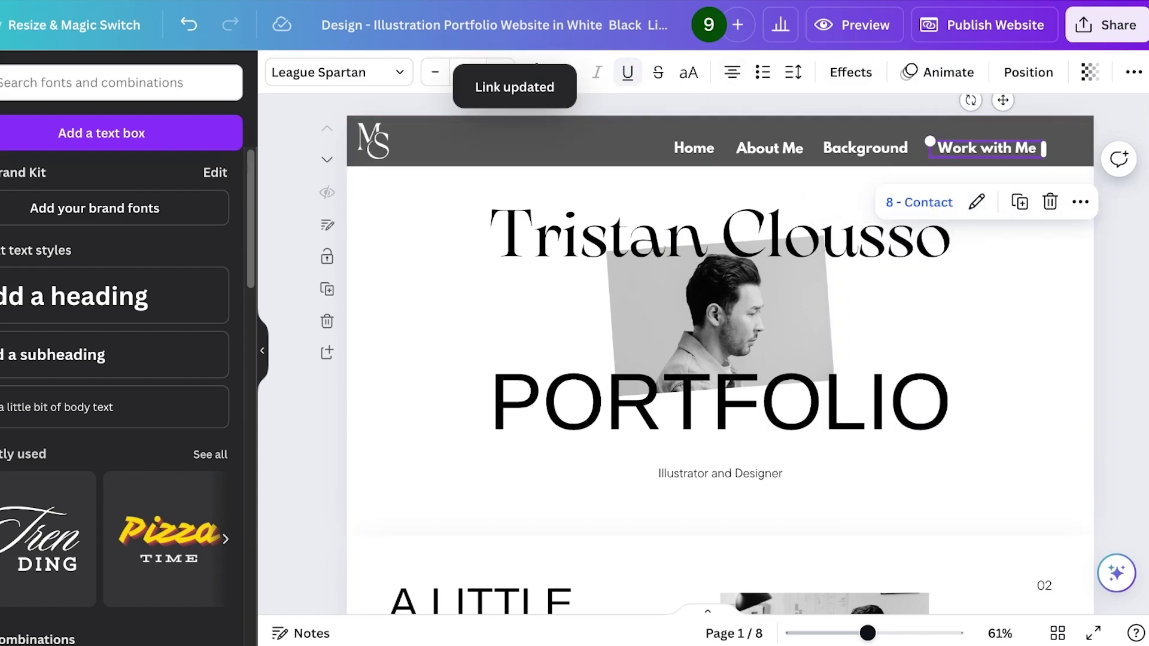
key(Escape)
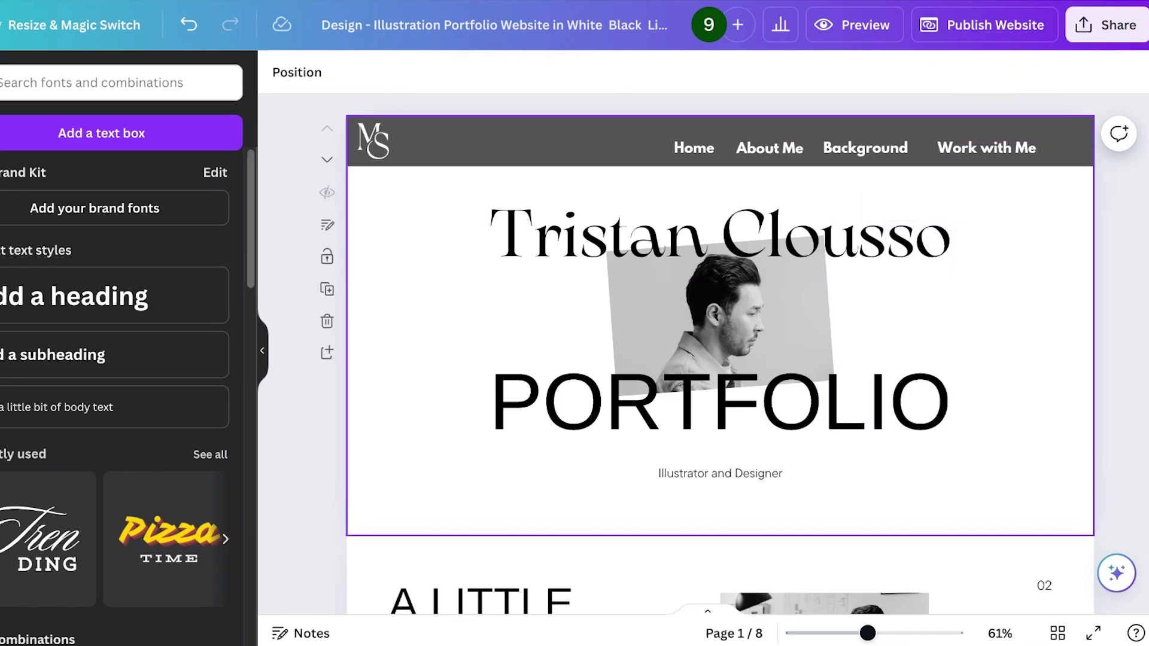
Space the header items Home, About Me, Background and Work with Me evenly across their row
click(538, 141)
click(1017, 198)
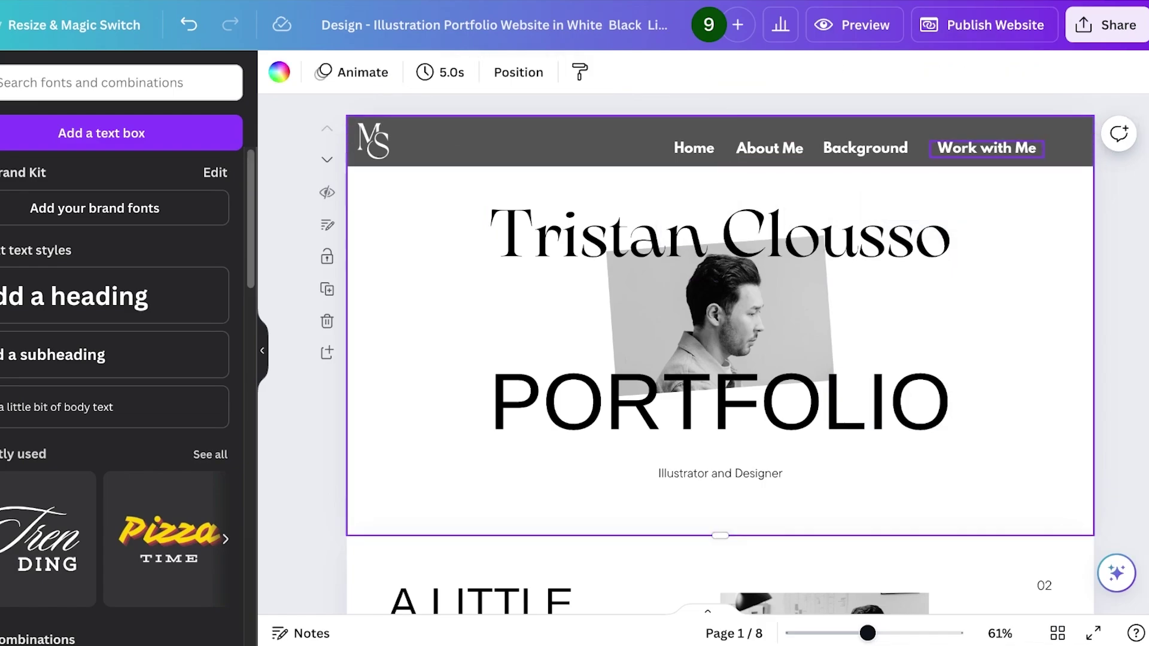
click(986, 148)
click(864, 148)
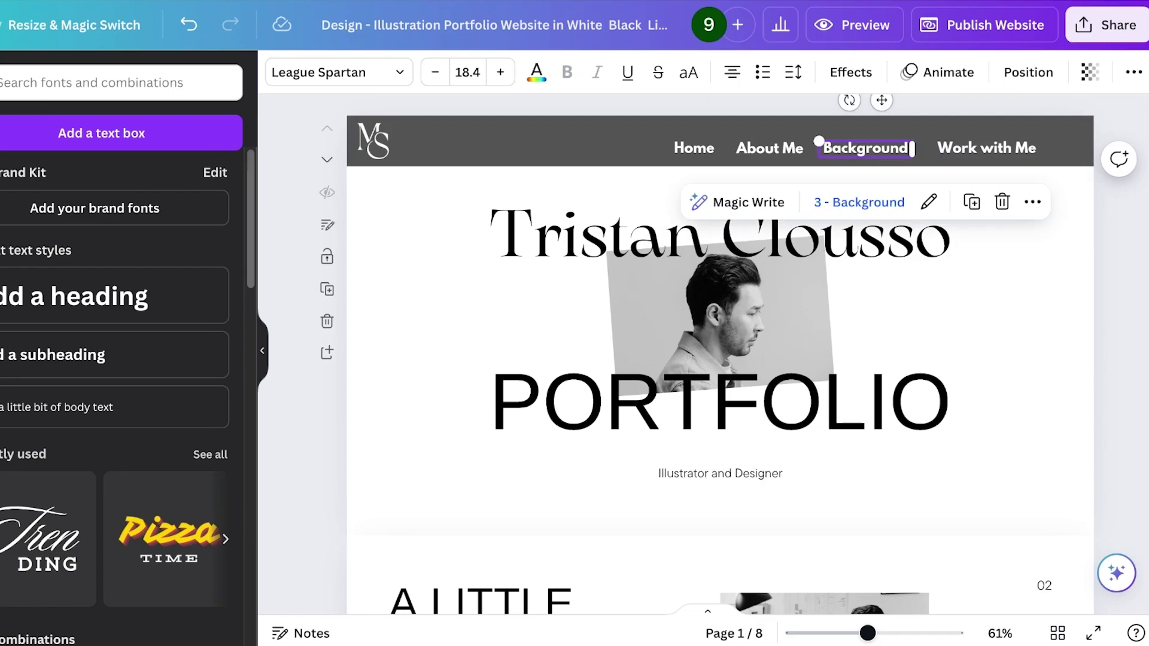
click(769, 148)
shift+click(693, 148)
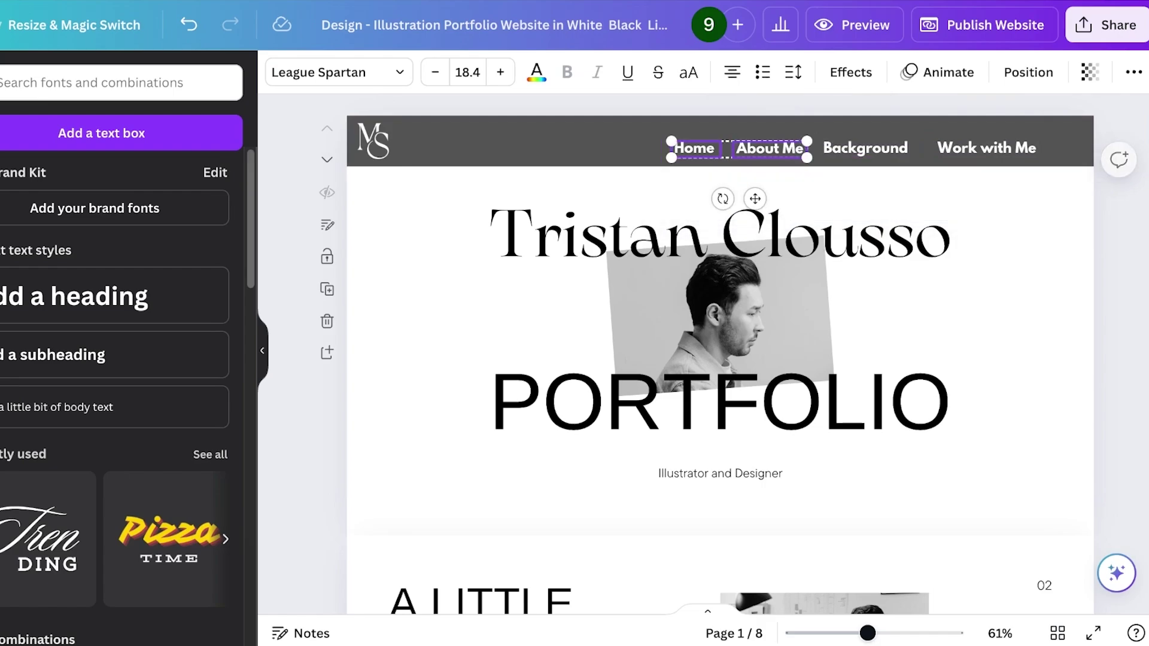
shift+click(864, 148)
shift+click(986, 148)
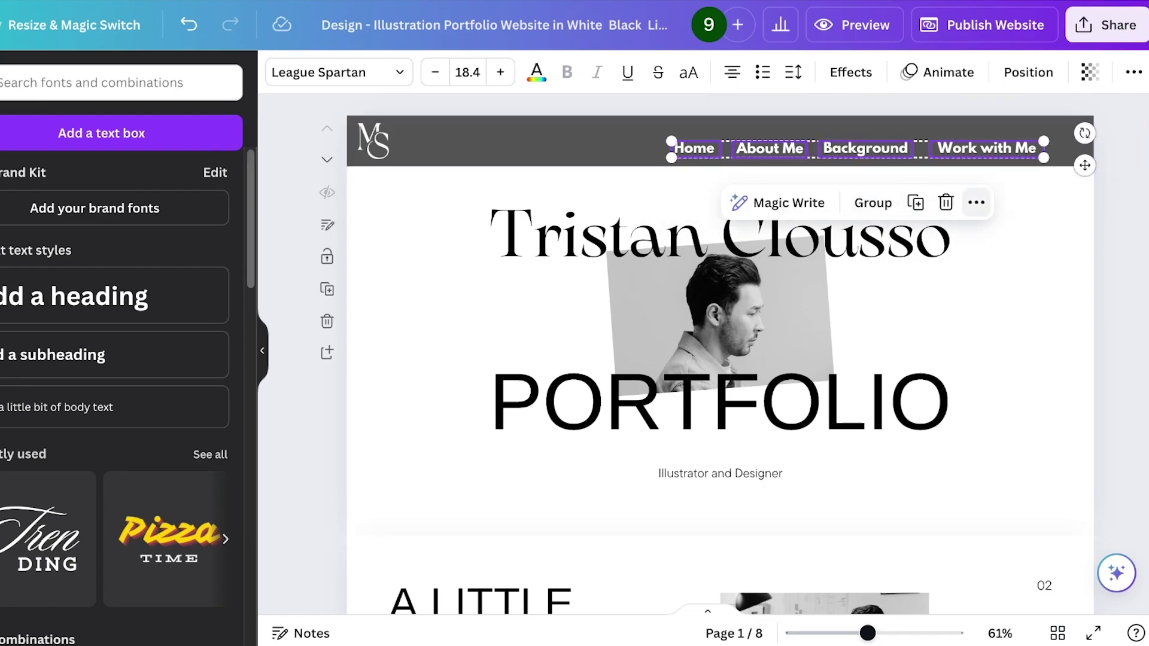
click(976, 203)
click(987, 302)
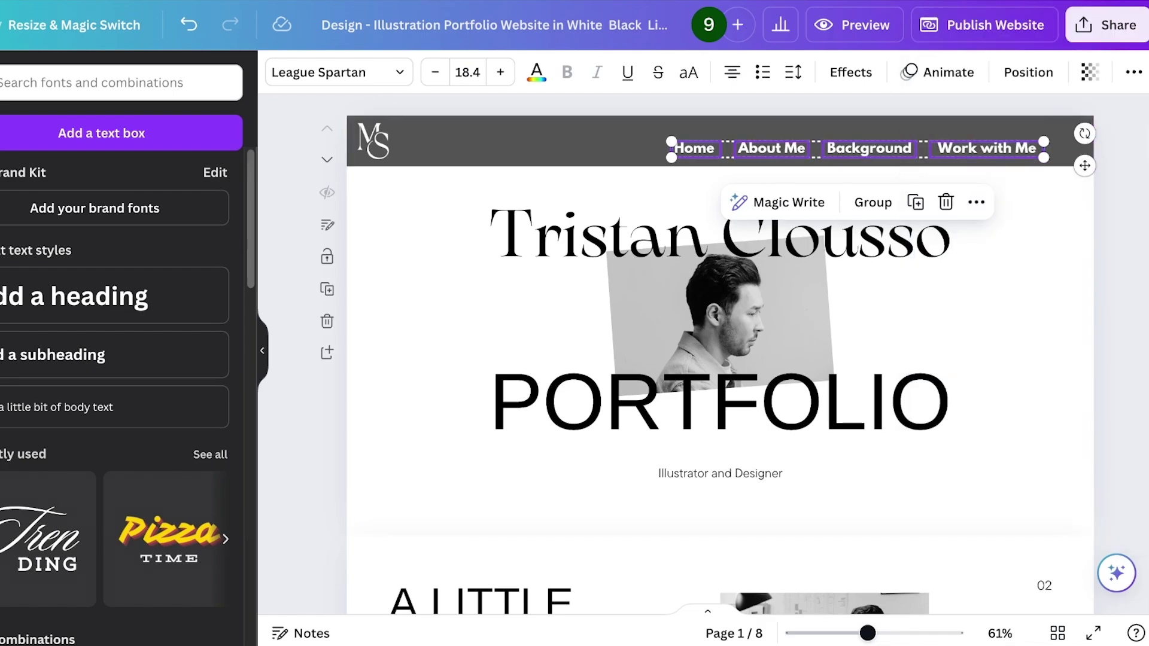
Center the four navigation items vertically in the header bar nearer its right end, and move the logo inward to the page margin
drag(868, 148, 895, 140)
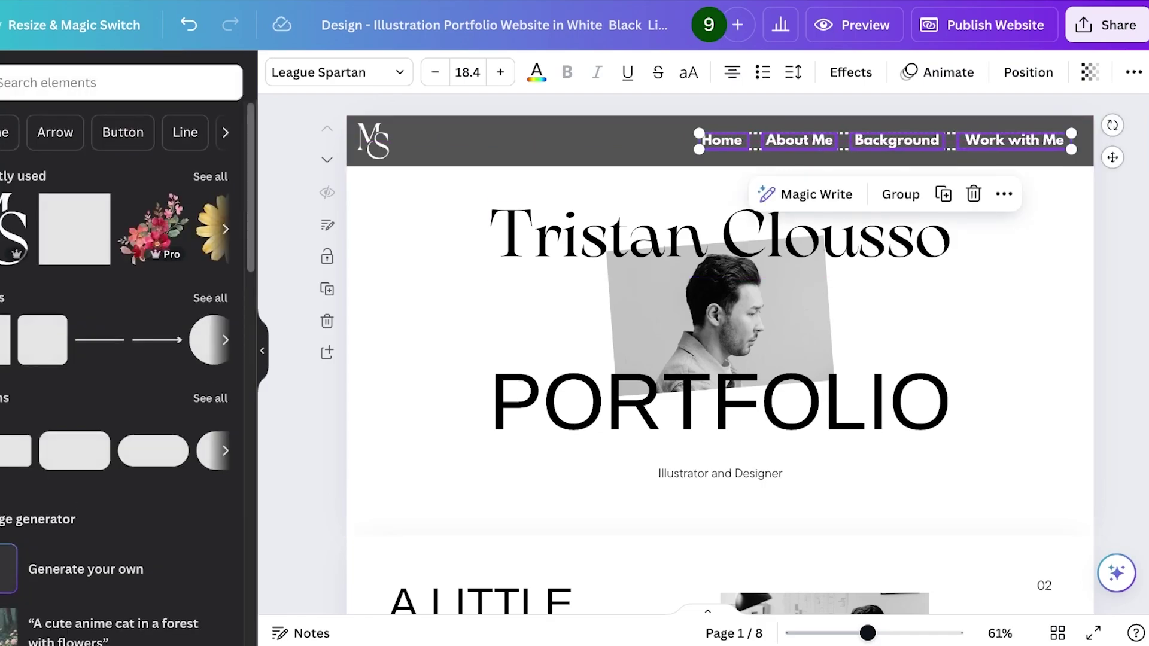
click(419, 299)
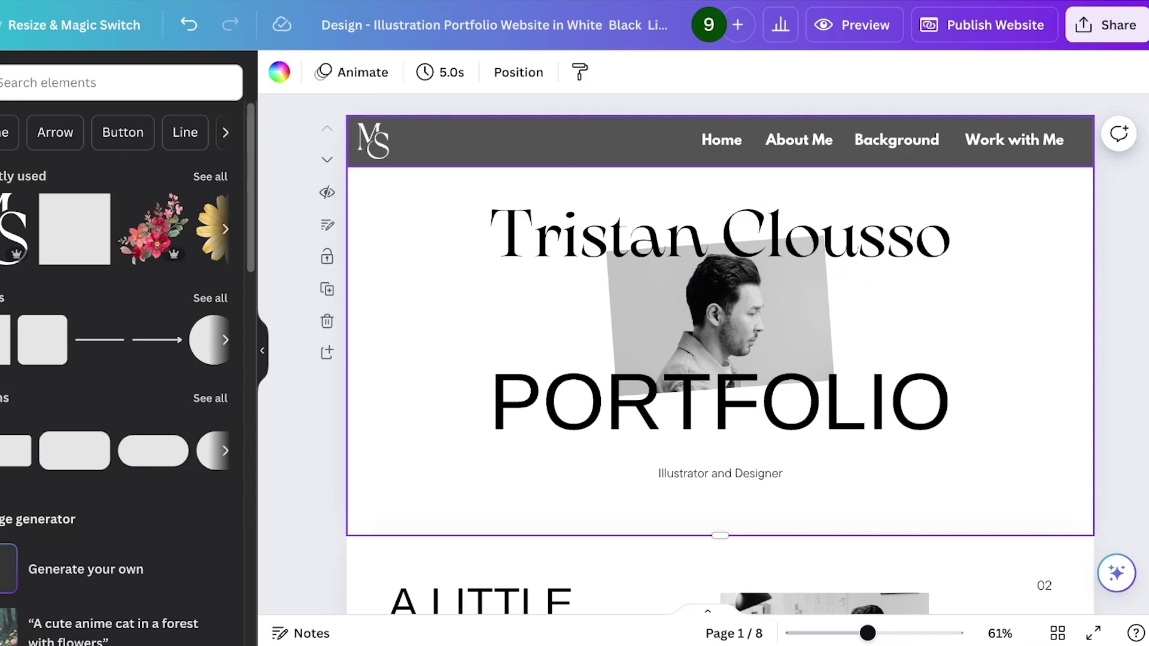
drag(373, 141, 389, 141)
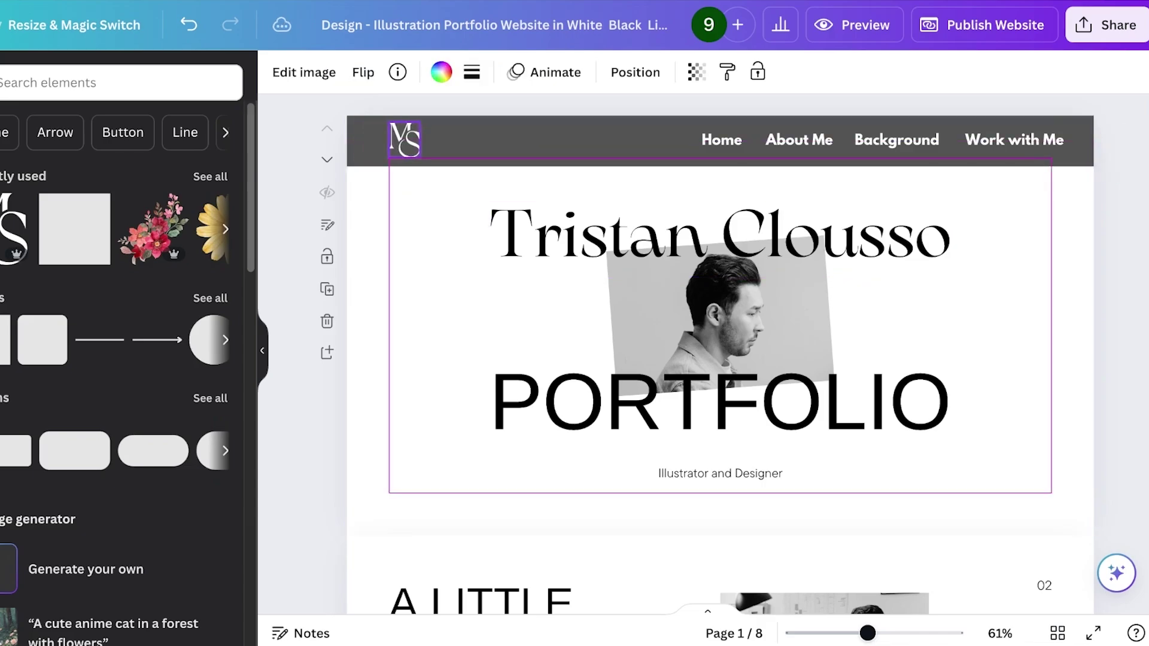
key(Escape)
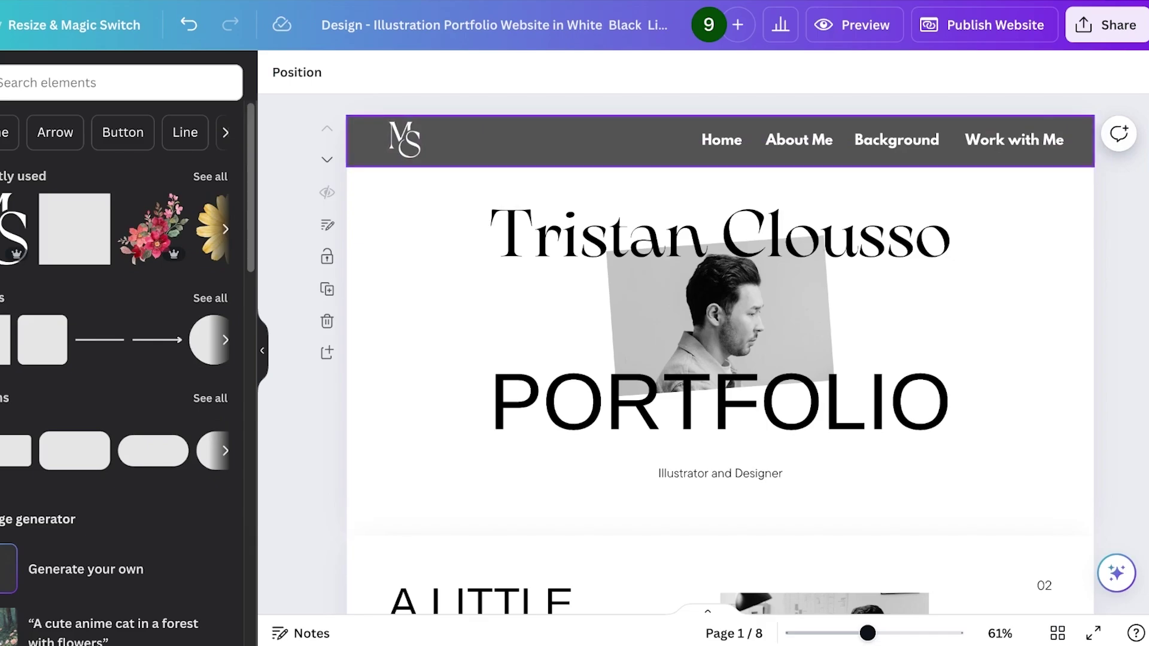
Publish the website with the updated header bar
click(984, 25)
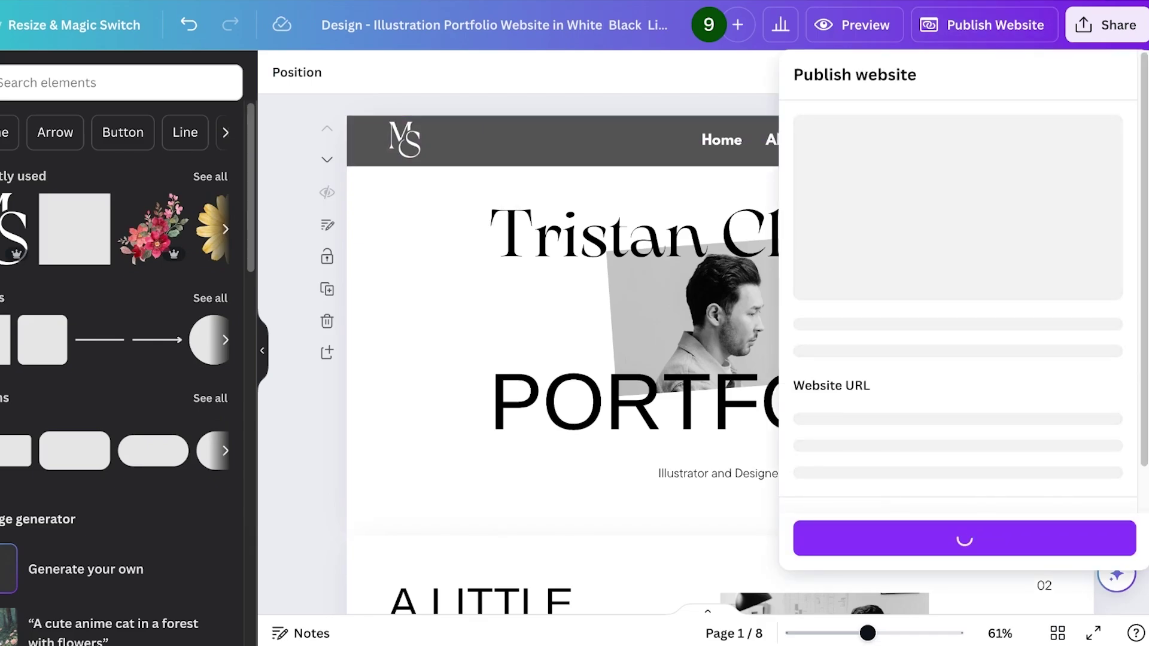
click(964, 538)
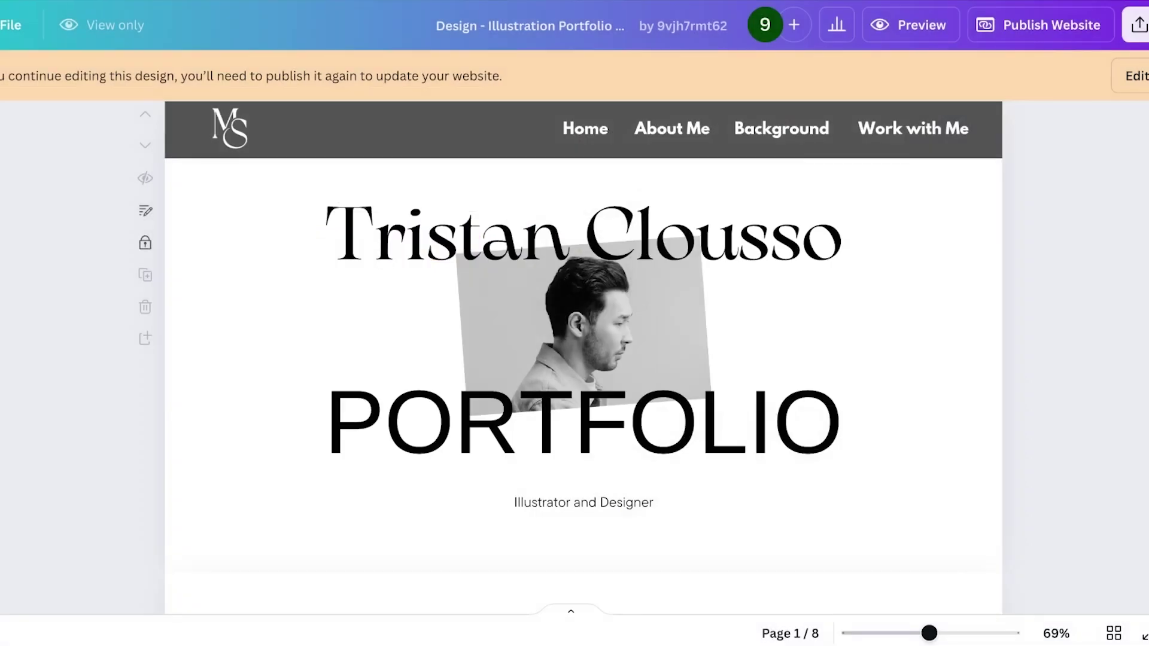
Look through the pages of the published design from the home header downward and return to the first page
scroll(583, 357, down, 1)
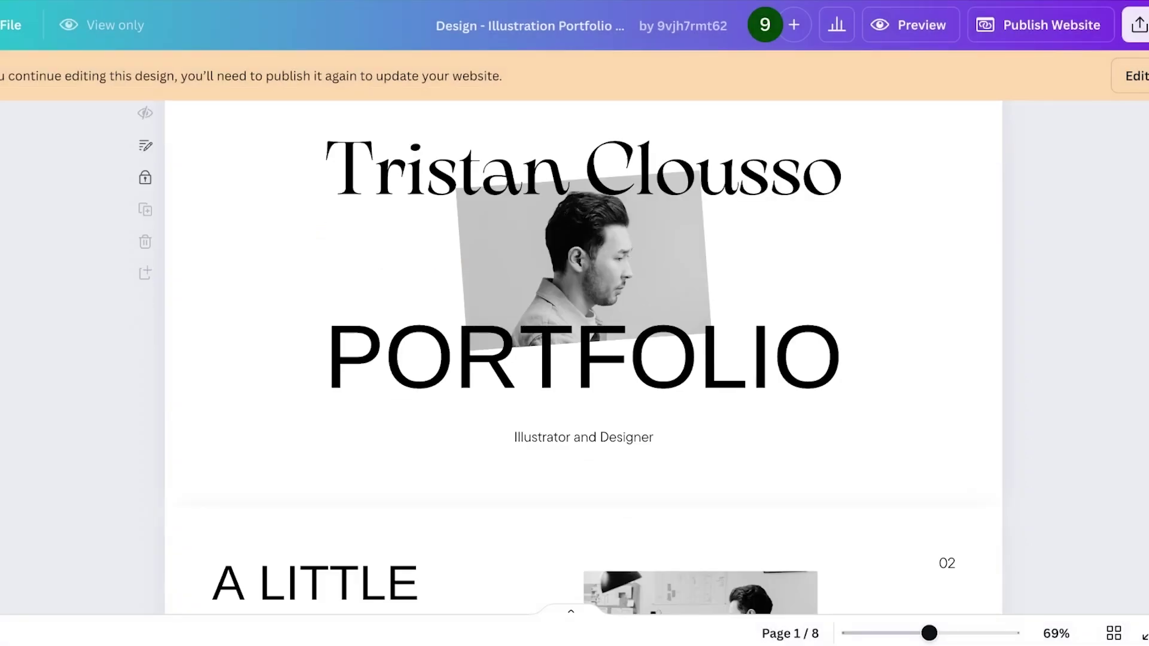
scroll(583, 357, up, 2)
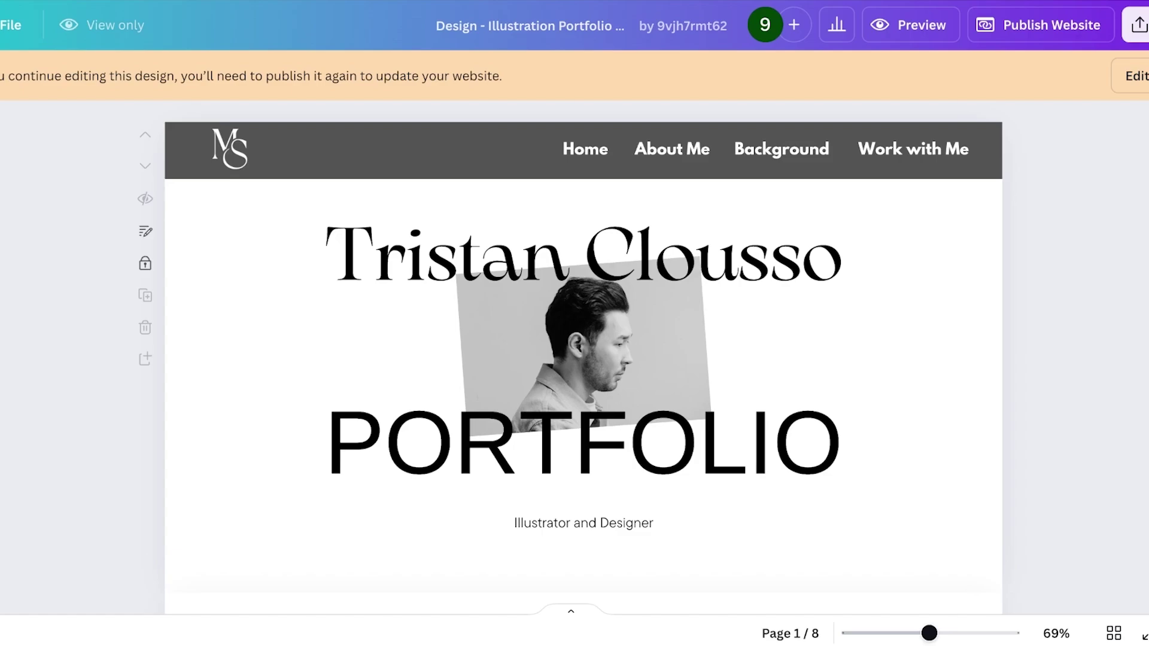
scroll(583, 359, down, 20)
scroll(584, 359, up, 8)
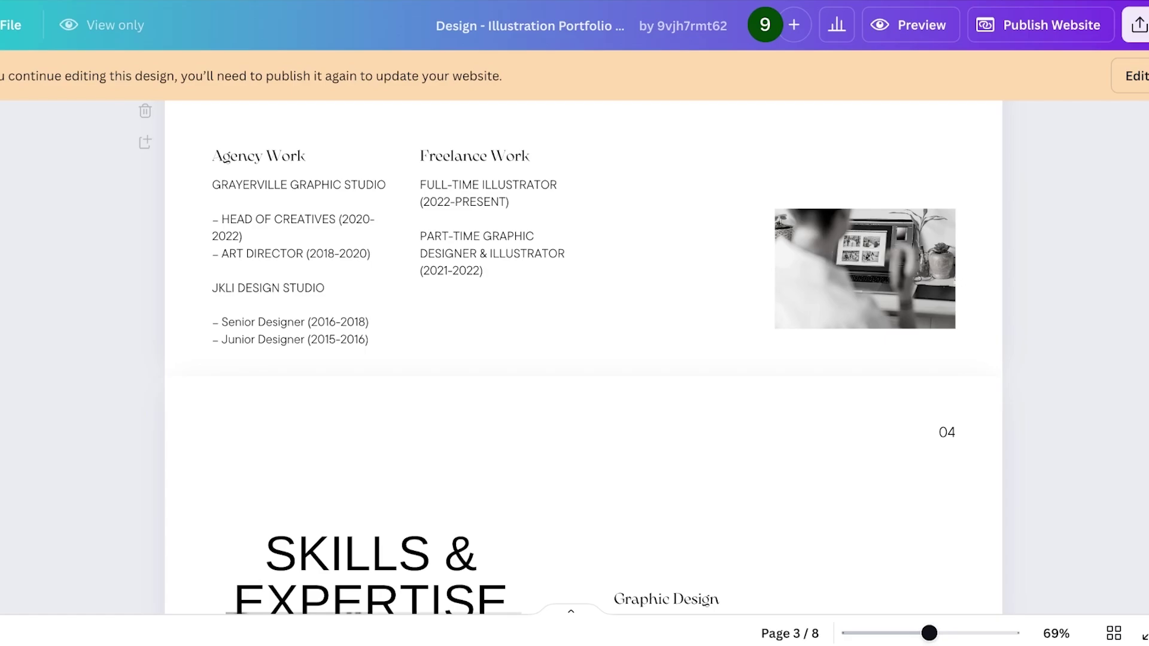
scroll(583, 359, up, 5)
scroll(583, 359, up, 5)
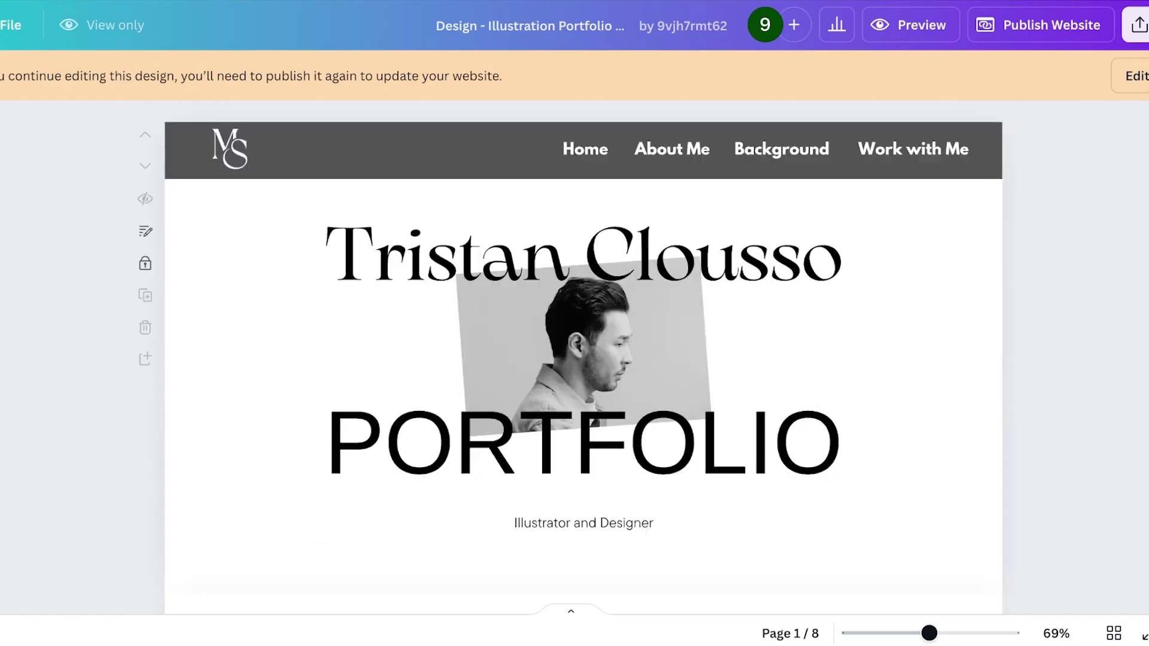